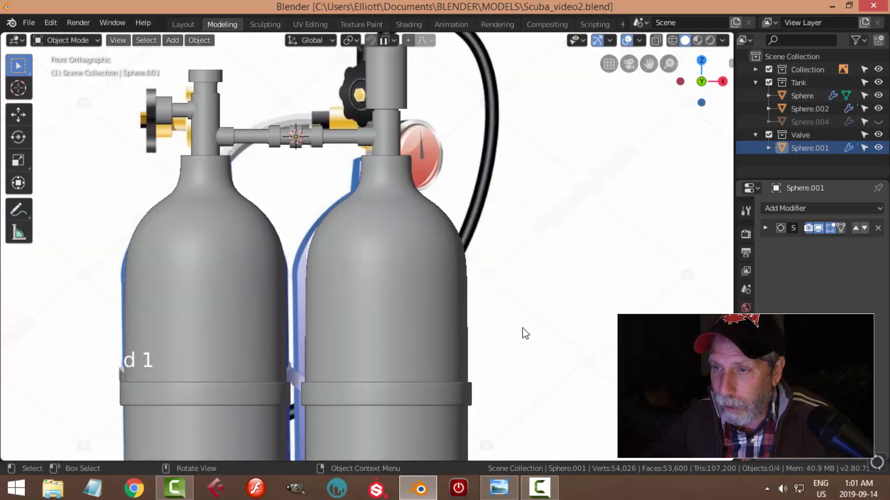
- Collapse the Tank and Valve collections in the outliner
scroll(480, 300, up, 1)
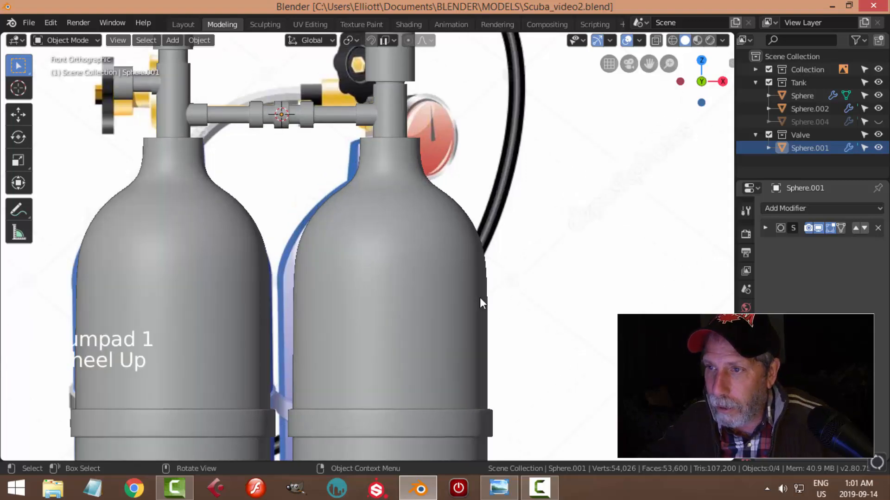
shift+middle_drag(460, 204, 455, 284)
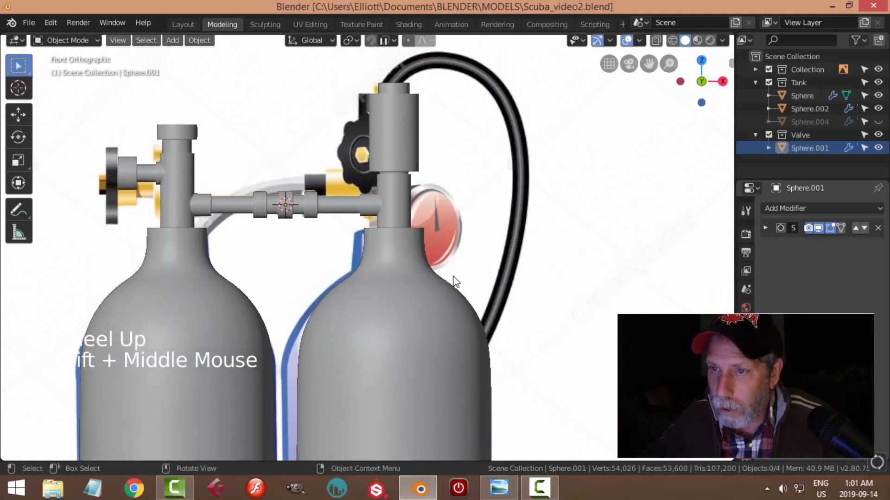
scroll(455, 281, up, 1)
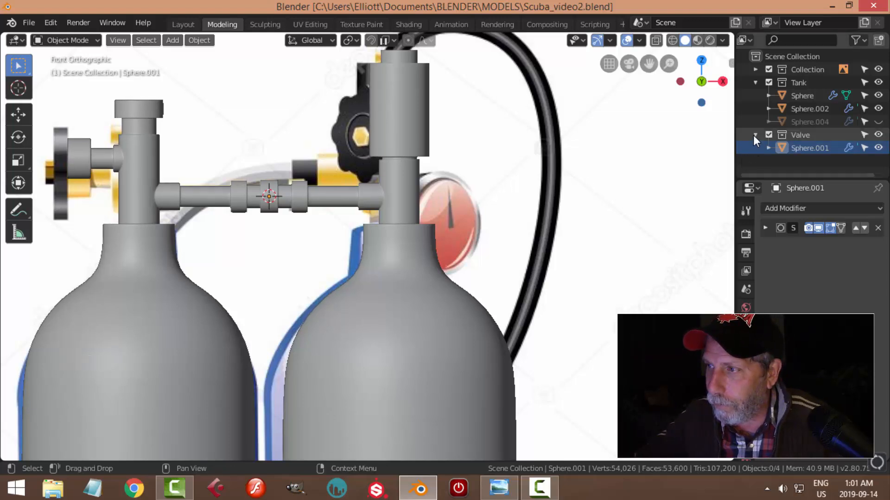
click(755, 82)
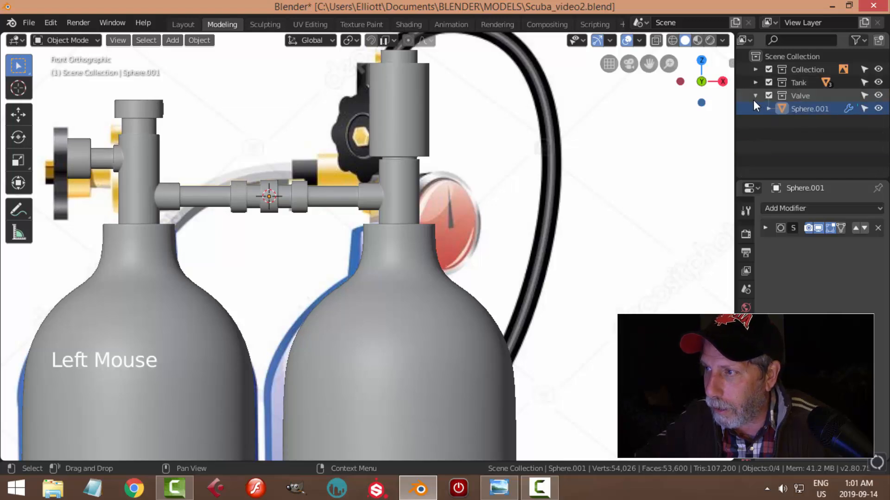
click(755, 95)
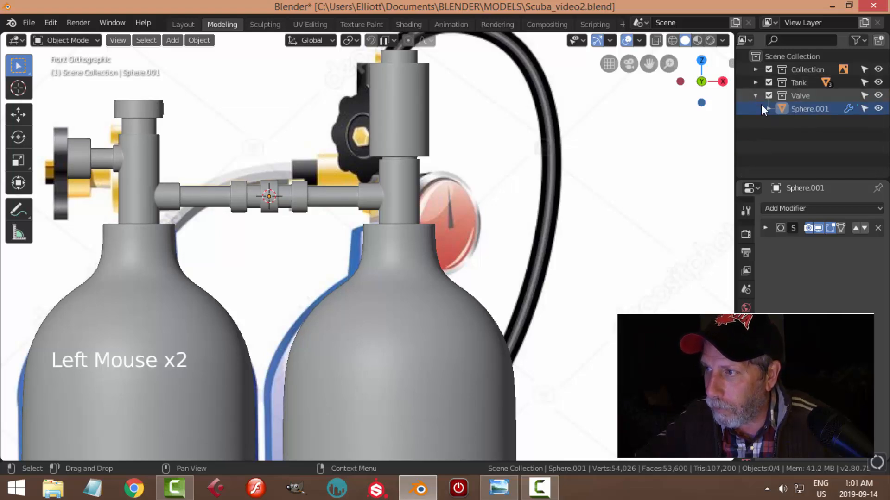
- Add a new collection under the Scene Collection and name it Knob
right_click(791, 56)
click(790, 56)
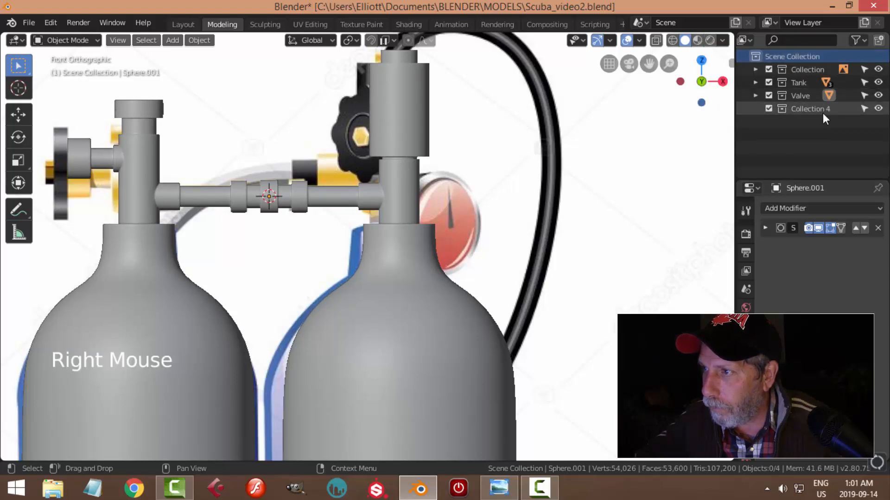
triple_click(805, 109)
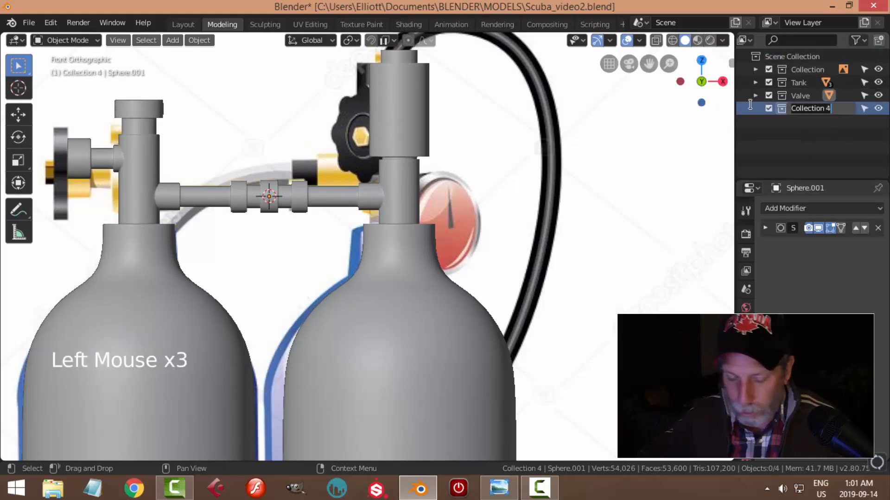
text(Knob)
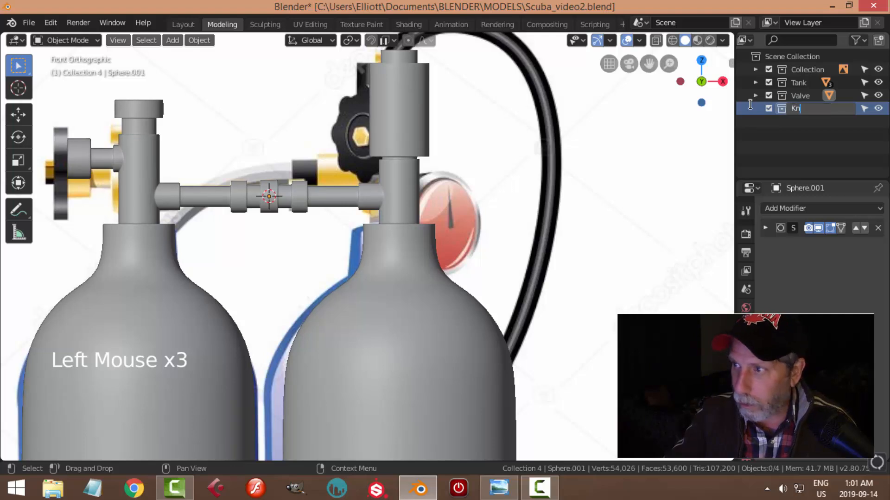
key(Return)
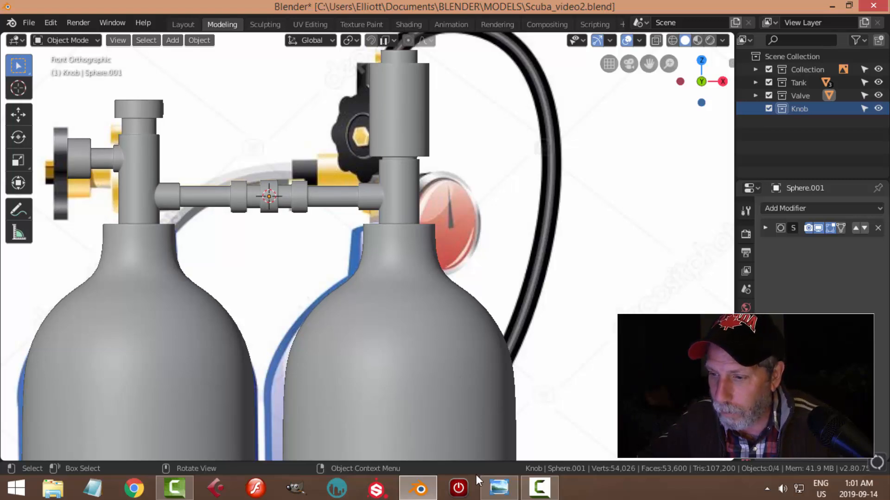
- Check the knob in the Windows Photo Viewer reference image, and add a 16-vertex mesh circle to the Knob collection in Blender
click(498, 487)
scroll(482, 129, up, 1)
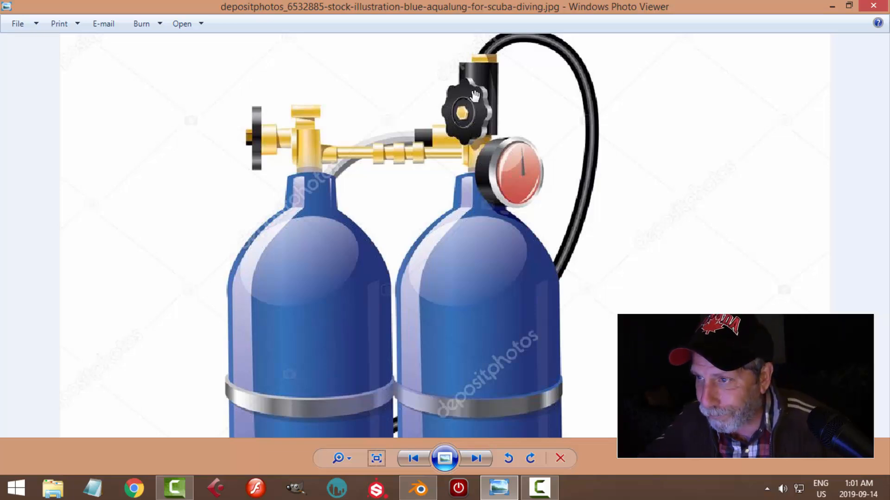
click(419, 489)
key(shift+a)
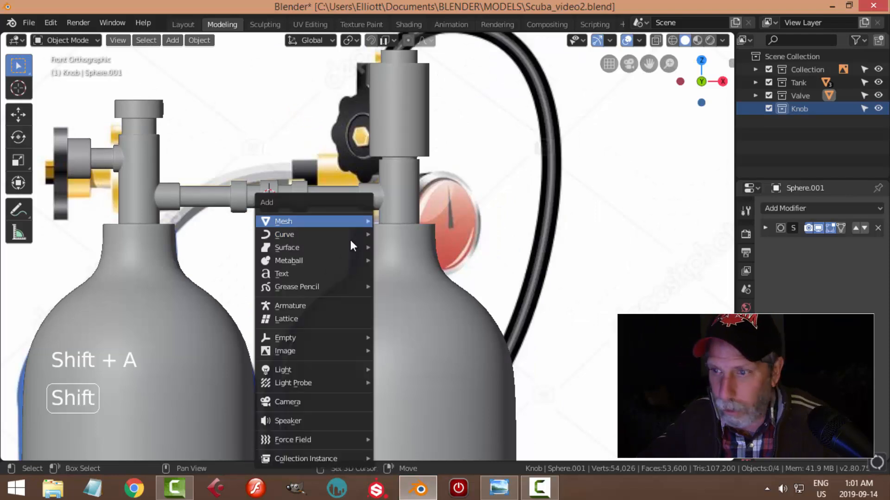
mouse_move(341, 226)
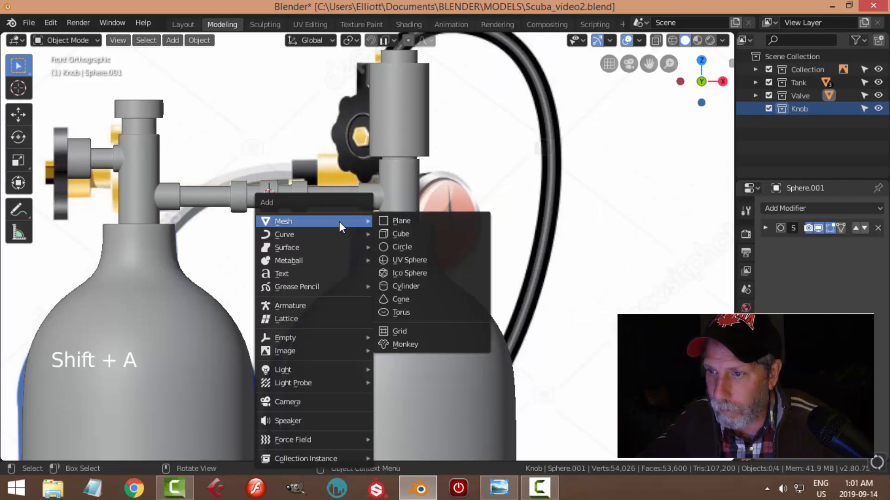
click(402, 247)
click(176, 307)
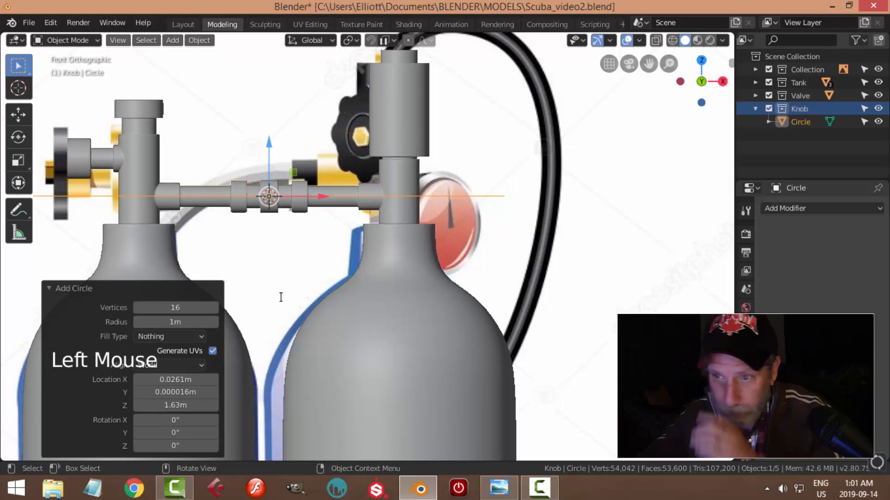
- Scale the circle's mesh down to about 0.144 and rotate it 90° around the X axis
key(Tab)
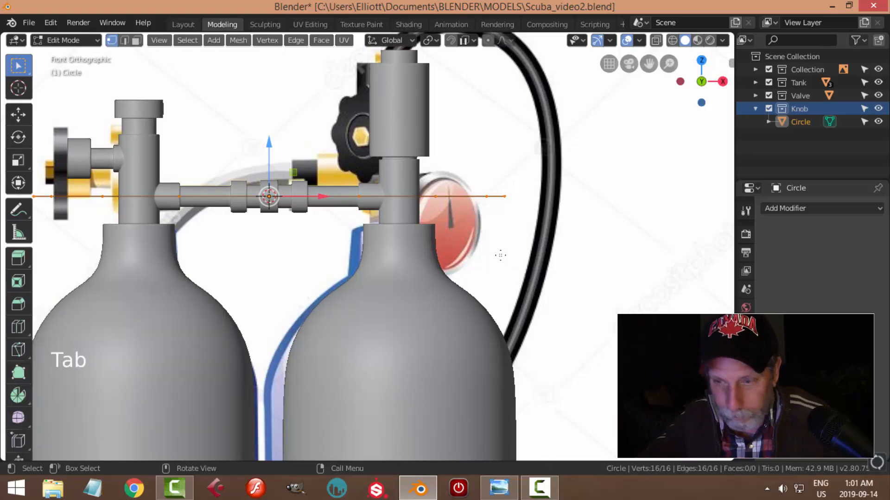
key(s)
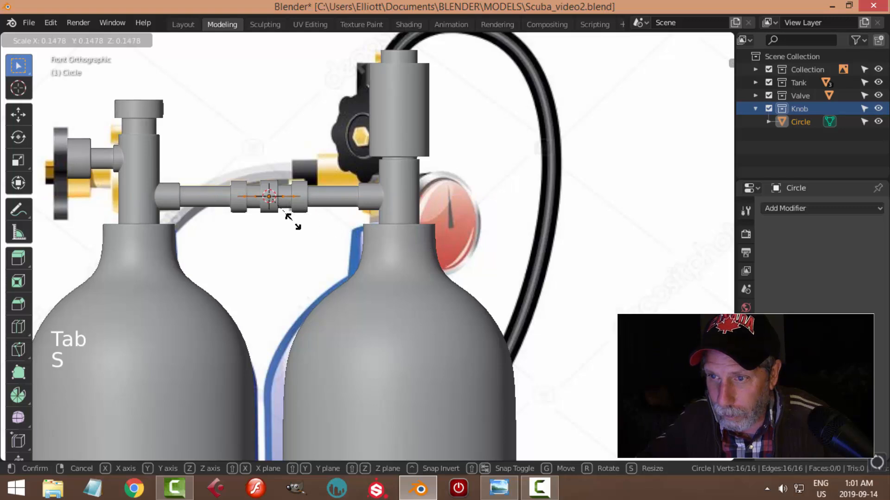
click(293, 218)
text(r)
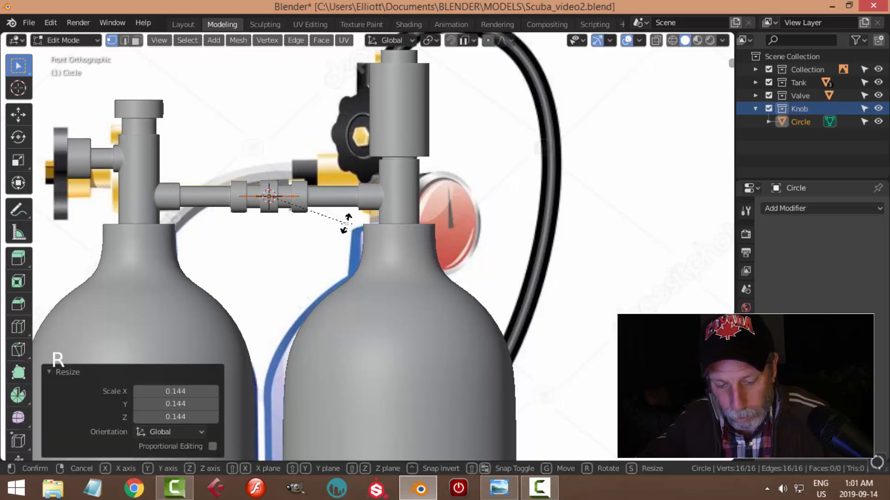
text(x90)
key(Return)
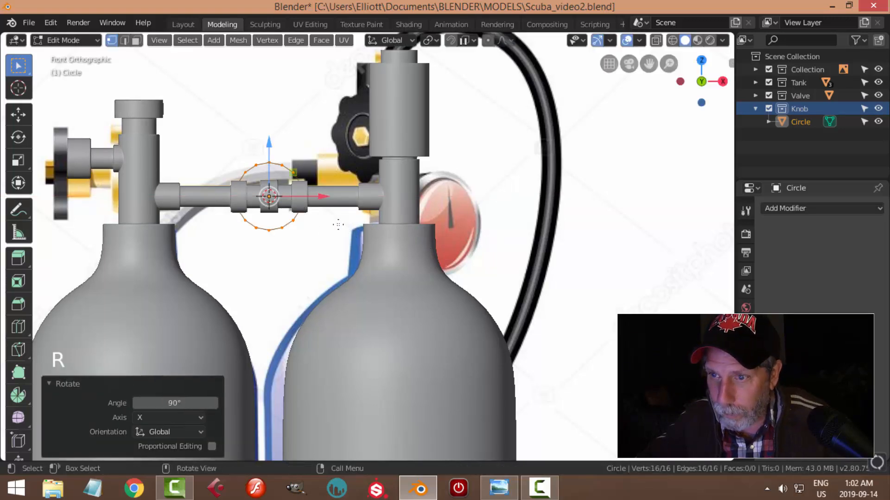
- Scale the upright circle up slightly in the front view
scroll(345, 225, up, 2)
scroll(317, 215, down, 1)
shift+middle_drag(325, 211, 423, 189)
key(s)
click(392, 226)
drag(454, 161, 420, 165)
key(KP_1)
shift+middle_drag(368, 188, 481, 195)
scroll(480, 191, up, 1)
- Checker-deselect every second vertex of the whole circle and scale the remaining vertices inward to about 0.785
key(a)
key(a)
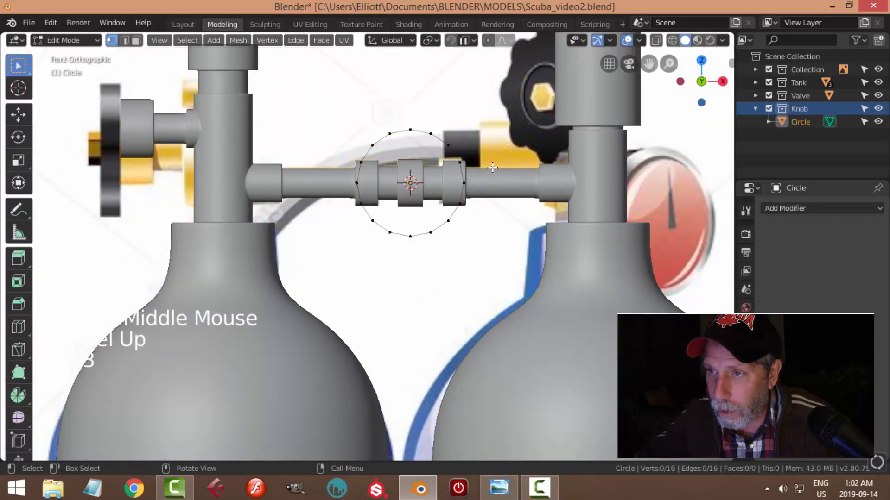
key(a)
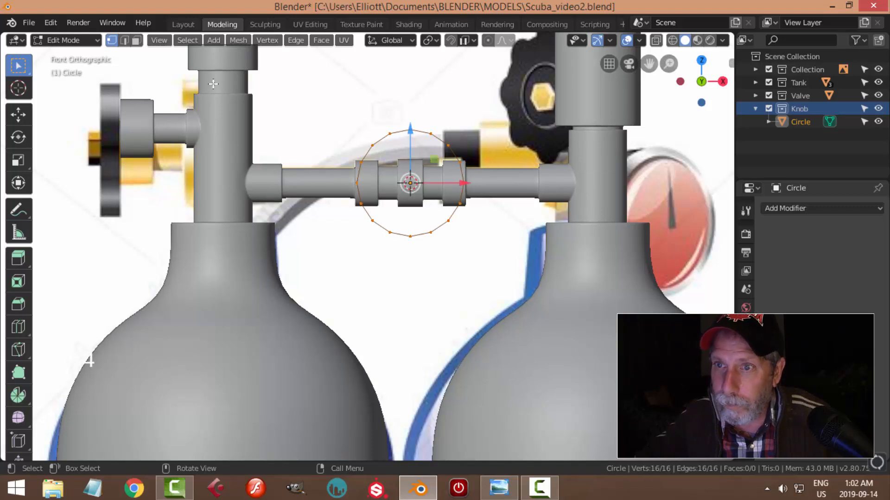
click(188, 41)
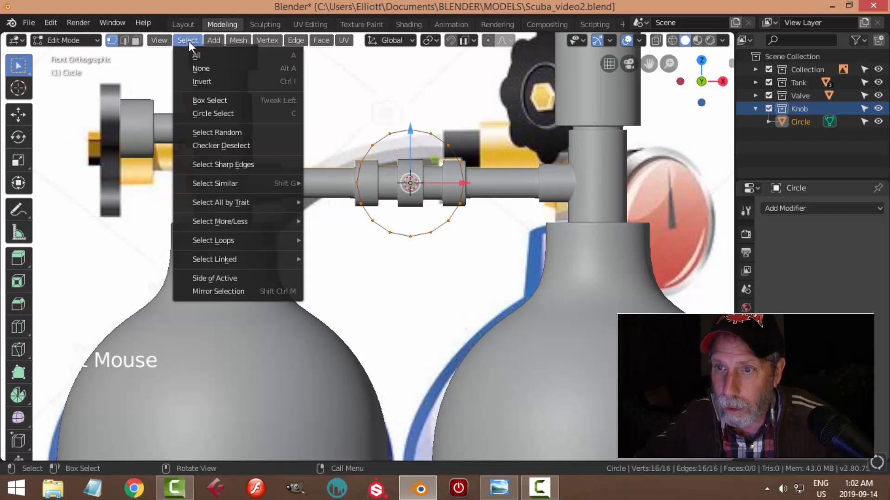
click(218, 145)
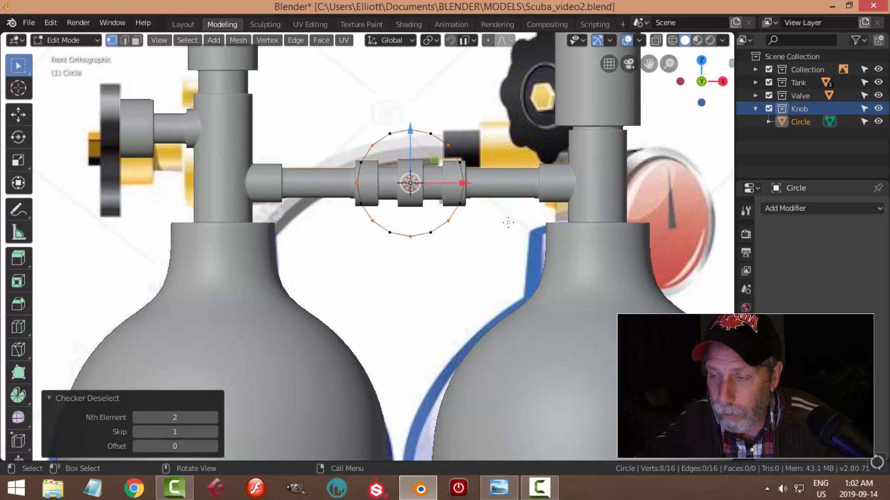
key(s)
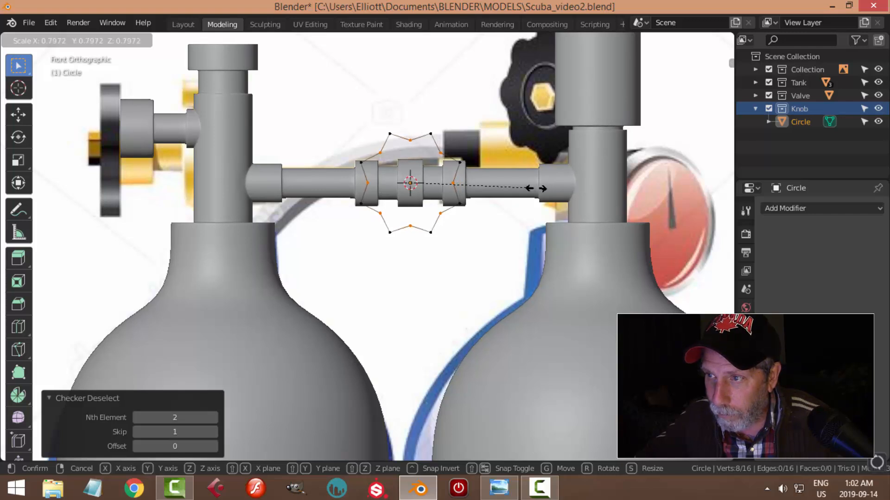
click(533, 187)
- Bevel the eight inner vertices of the star outline, vertex only, about 0.00986 m wide with 2 segments
shift+middle_drag(533, 187, 503, 190)
scroll(518, 192, up, 2)
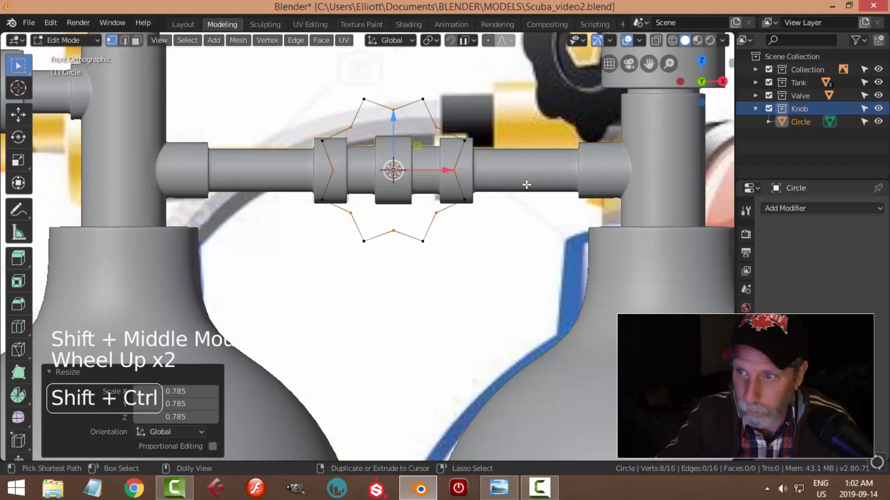
key(shift+ctrl+b)
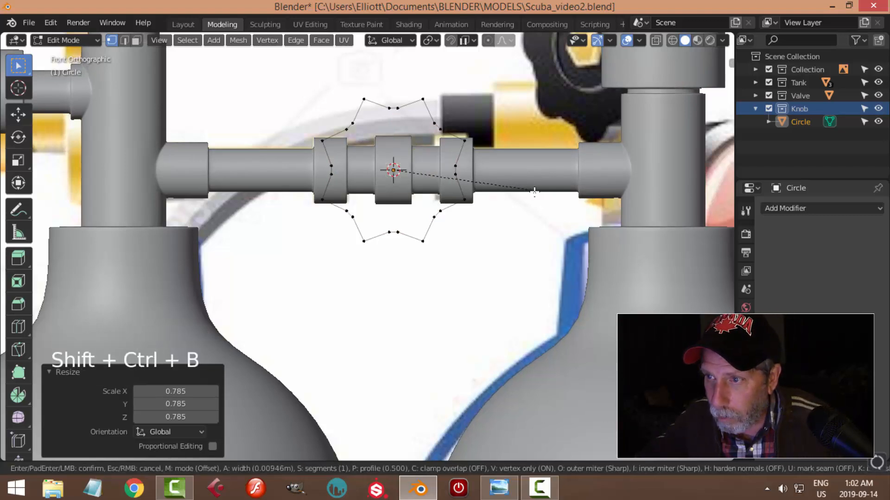
scroll(535, 191, up, 1)
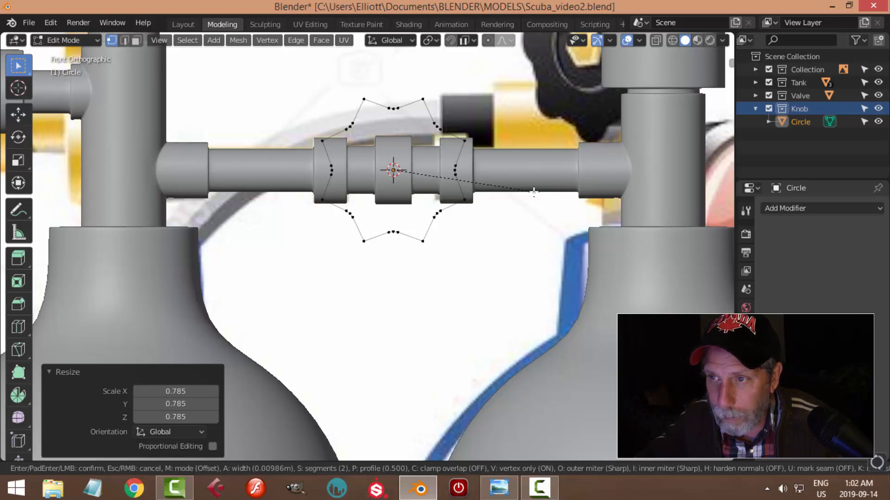
click(534, 191)
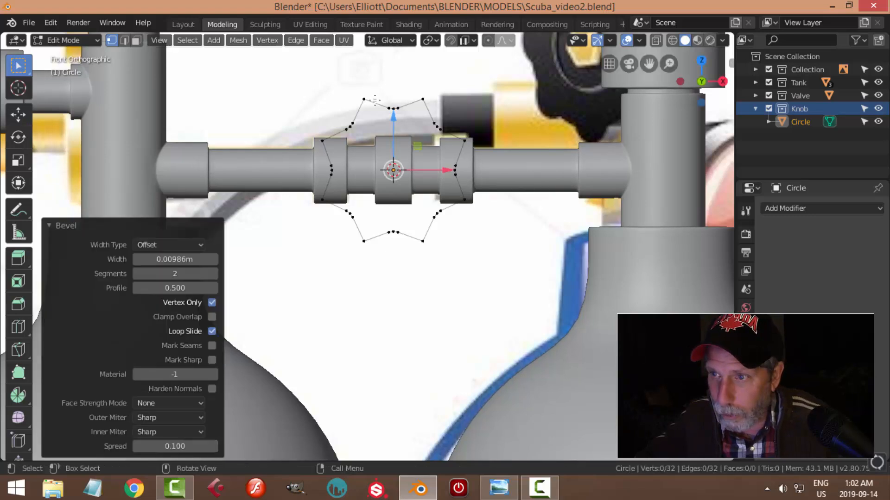
- Select the eight outer tip vertices of the outline and vertex-bevel them about 0.0142 m wide with 1 segment
click(371, 100)
shift+click(324, 141)
shift+click(324, 200)
shift+click(364, 241)
shift+click(422, 240)
shift+click(464, 199)
shift+click(465, 140)
shift+click(423, 98)
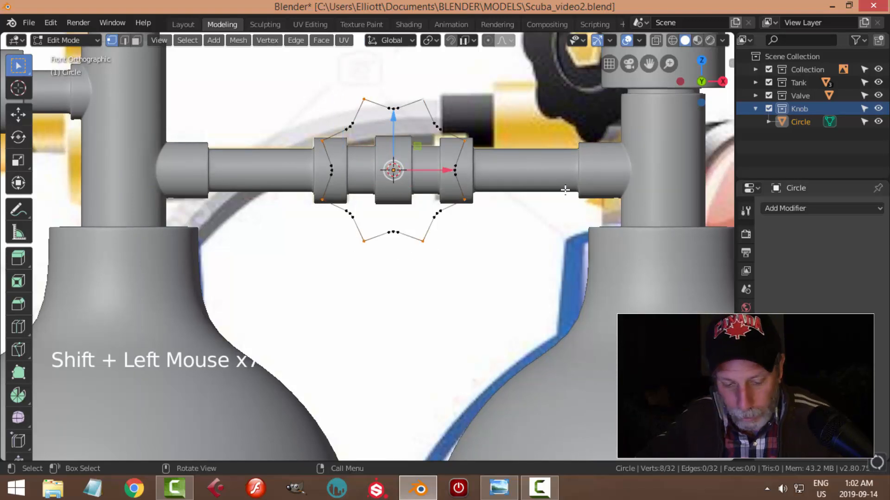
key(ctrl+shift+b)
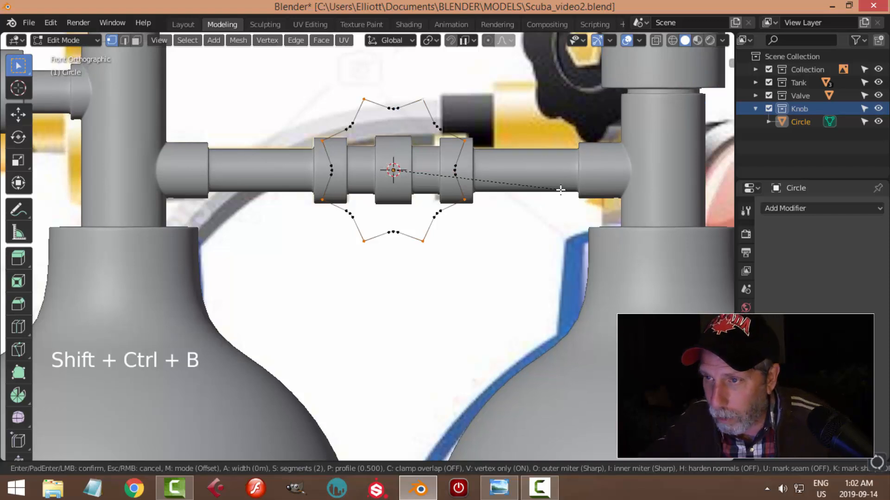
scroll(573, 205, down, 1)
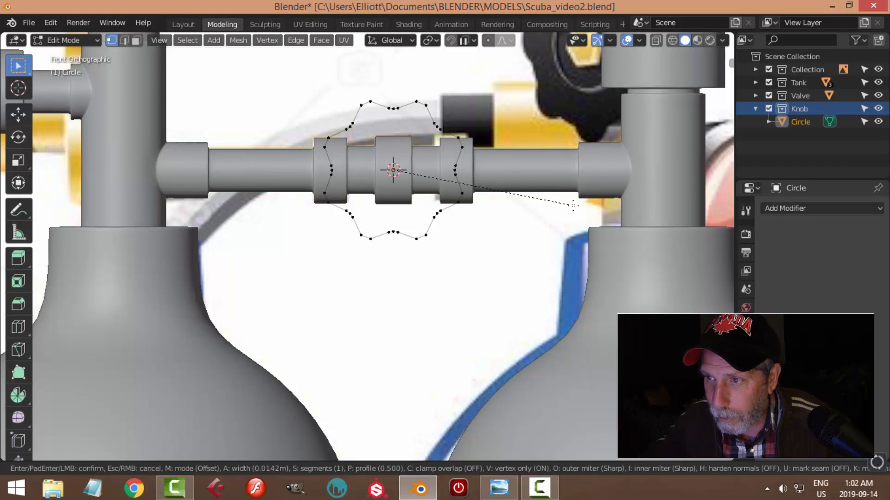
click(573, 206)
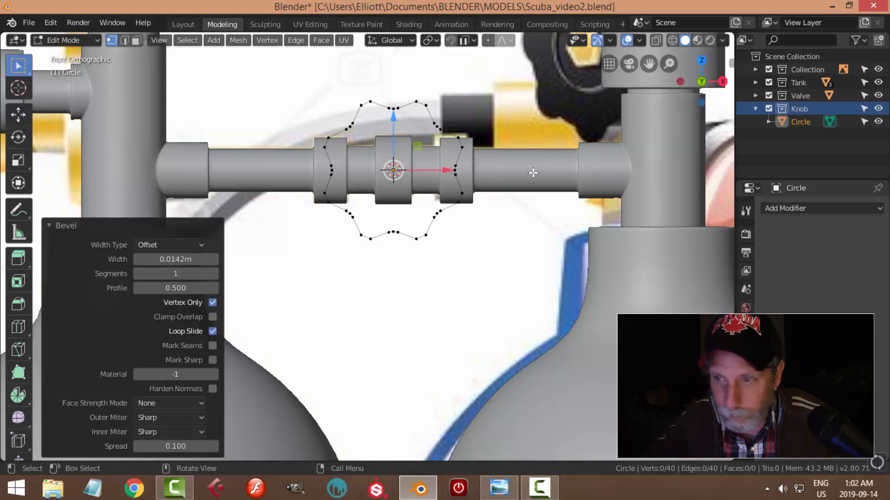
- Extrude the whole knob outline and scale the new edge loop inward to about 0.747 to form a ring of faces
key(a)
key(e)
key(s)
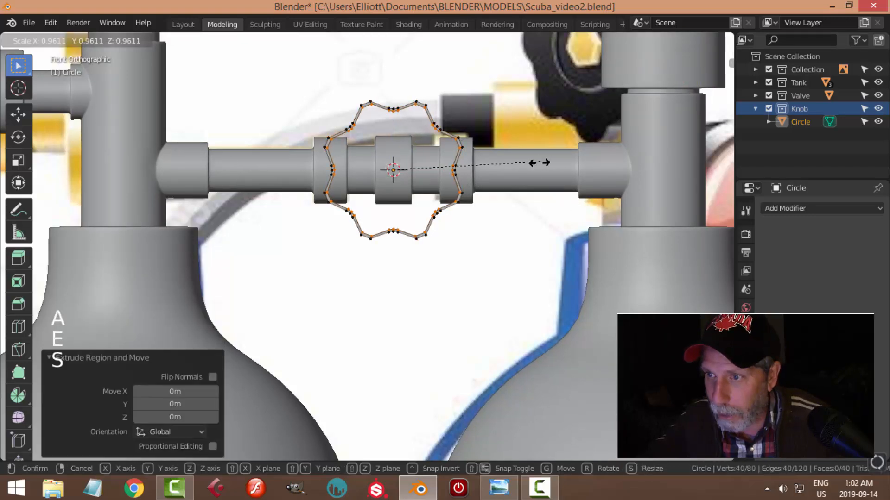
click(509, 175)
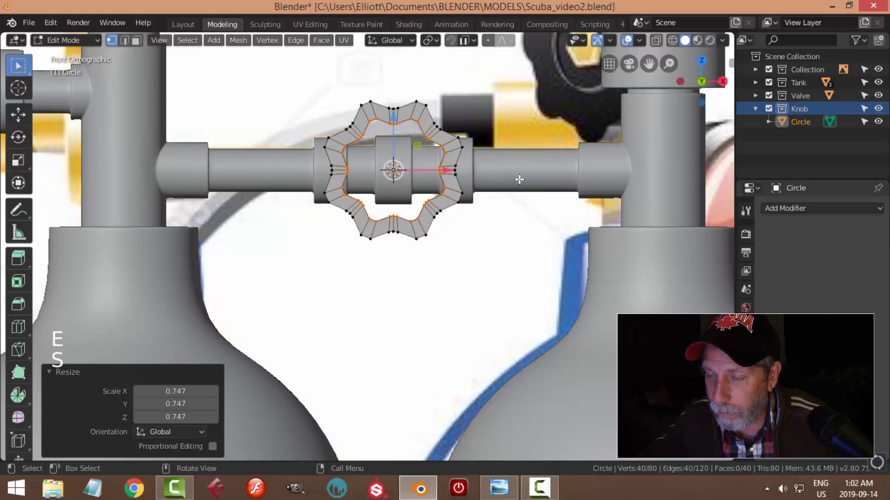
- Select the entire knob ring mesh and recalculate its normals to the outside
key(a)
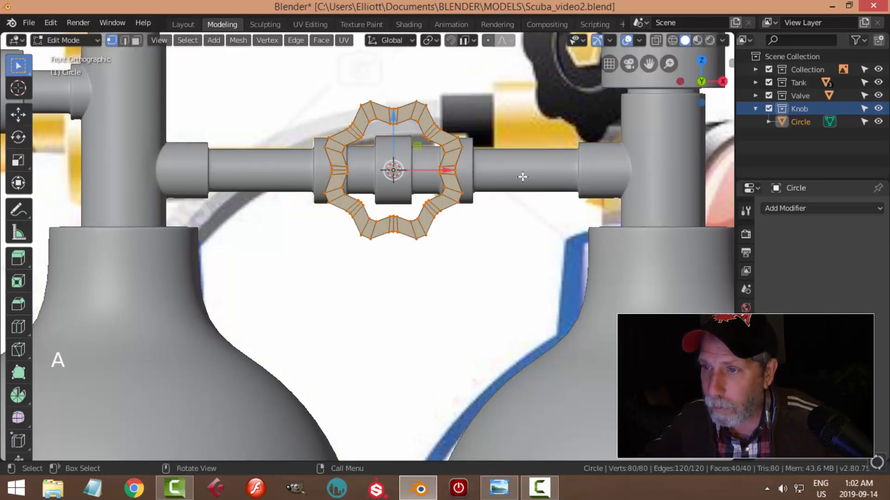
click(239, 41)
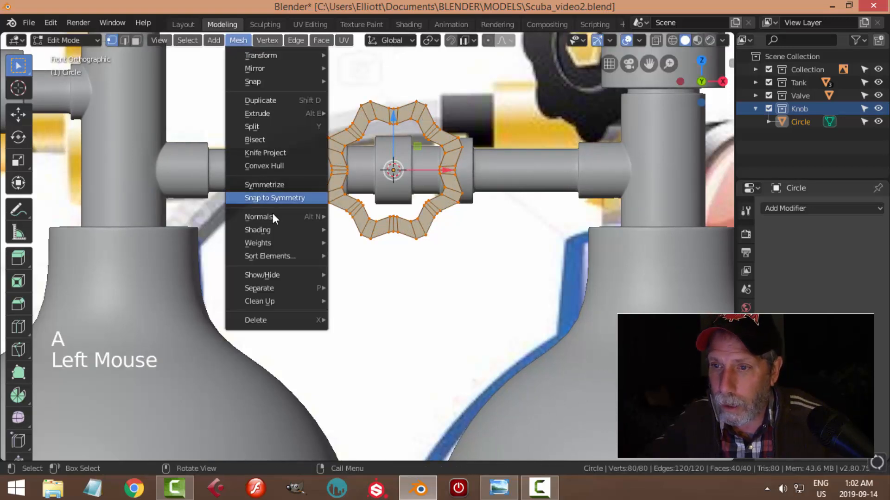
mouse_move(272, 216)
click(377, 230)
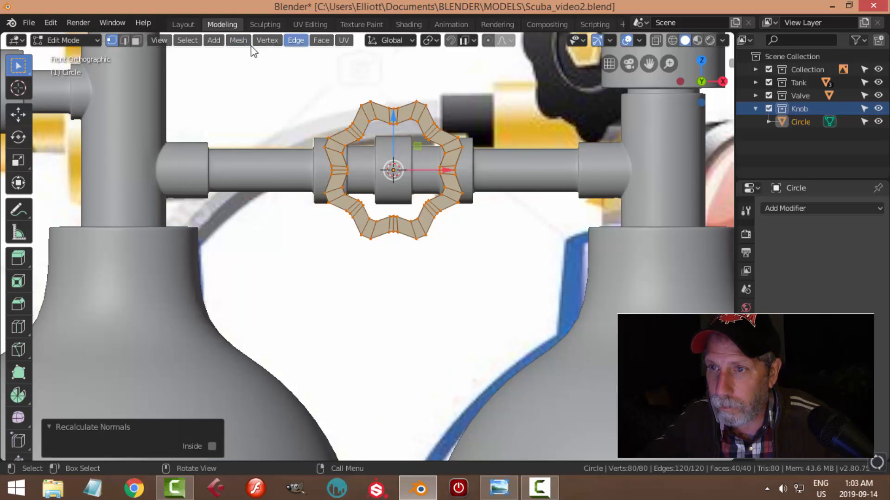
- Merge the knob ring's vertices by distance with a merge distance of 0.0001 m
click(239, 41)
mouse_move(280, 298)
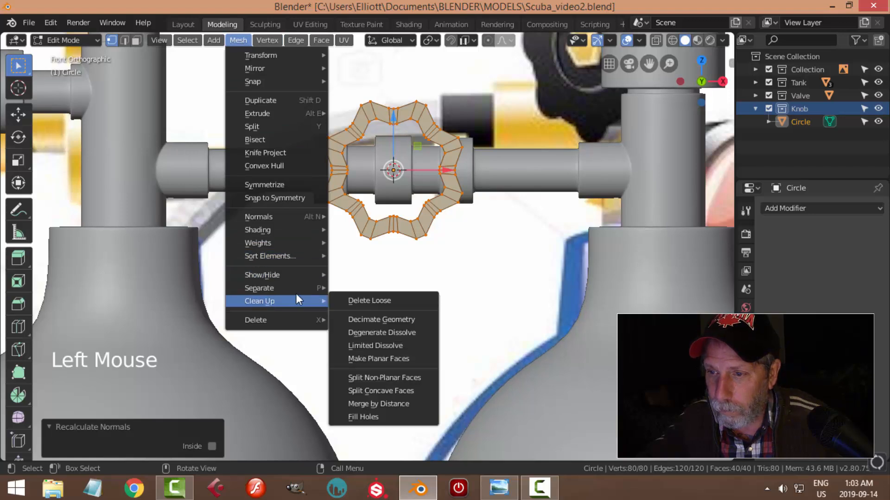
click(379, 403)
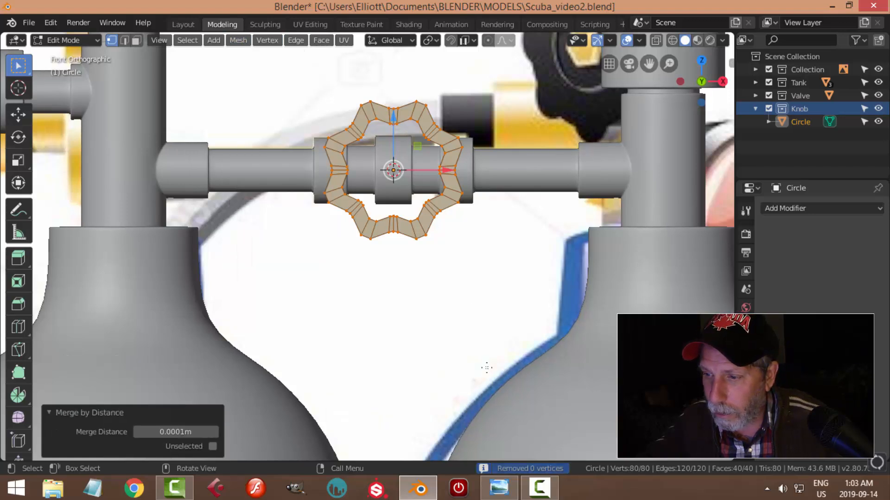
- Select only the ring's inner edge loop and round it into a regular circle with LoopTools Circle
key(alt+a)
alt+shift+click(435, 145)
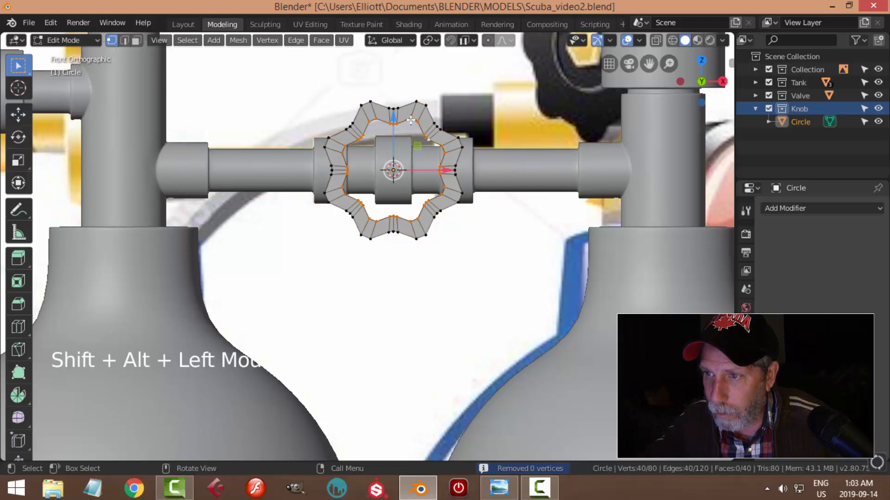
right_click(400, 109)
mouse_move(398, 109)
click(471, 122)
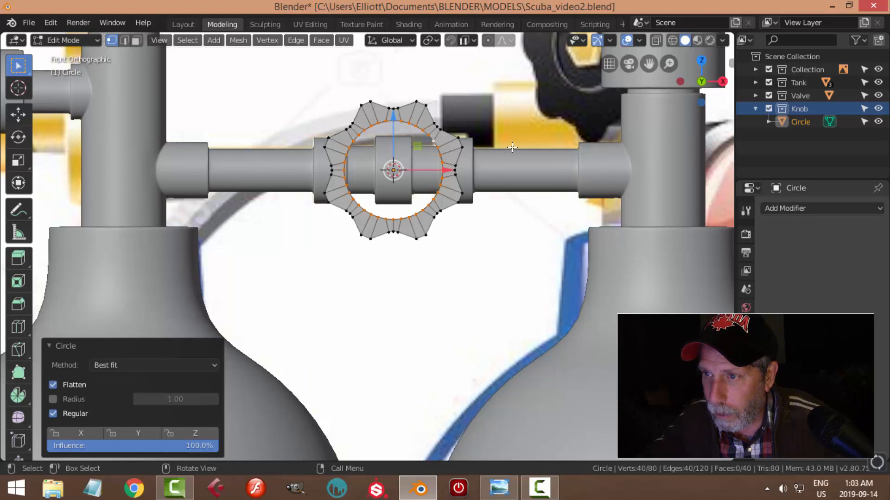
- Scale the circular inner loop down to about 0.860, then by about 0.974, to widen the ring
key(s)
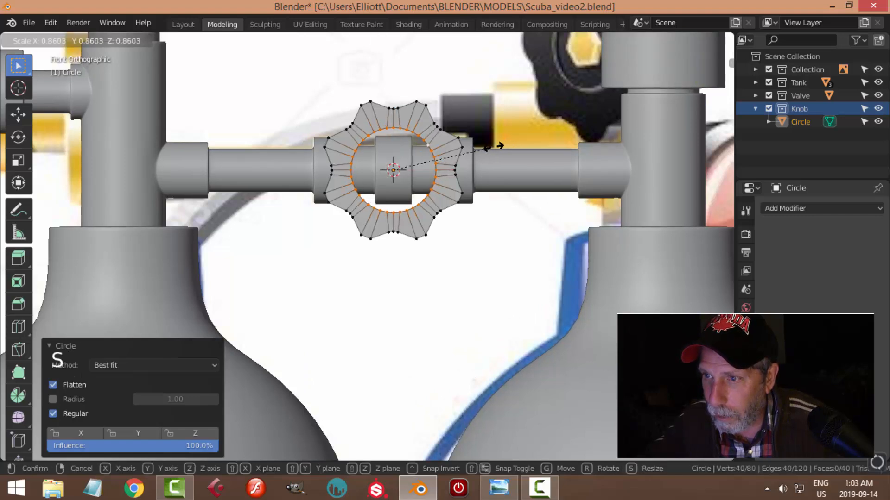
click(500, 146)
scroll(500, 146, down, 2)
shift+middle_drag(510, 107, 493, 121)
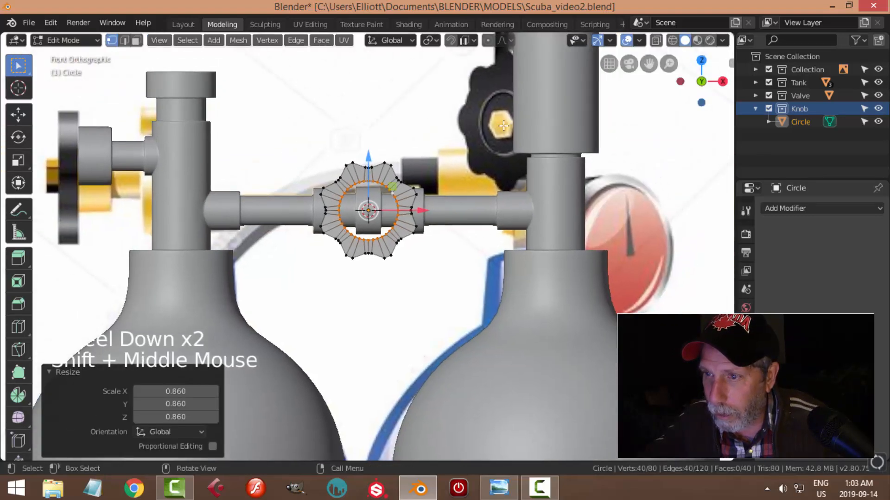
scroll(480, 147, up, 1)
key(s)
click(478, 159)
- Close the circular opening with a Grid Fill using a span of 2
mouse_move(479, 159)
middle_down()
mouse_move(467, 168)
mouse_move(509, 163)
mouse_move(482, 143)
middle_up()
scroll(486, 170, up, 3)
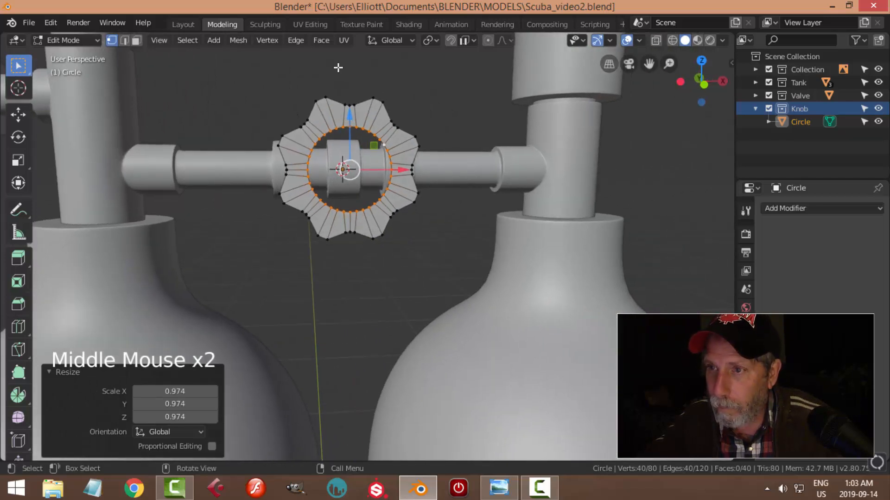
click(325, 45)
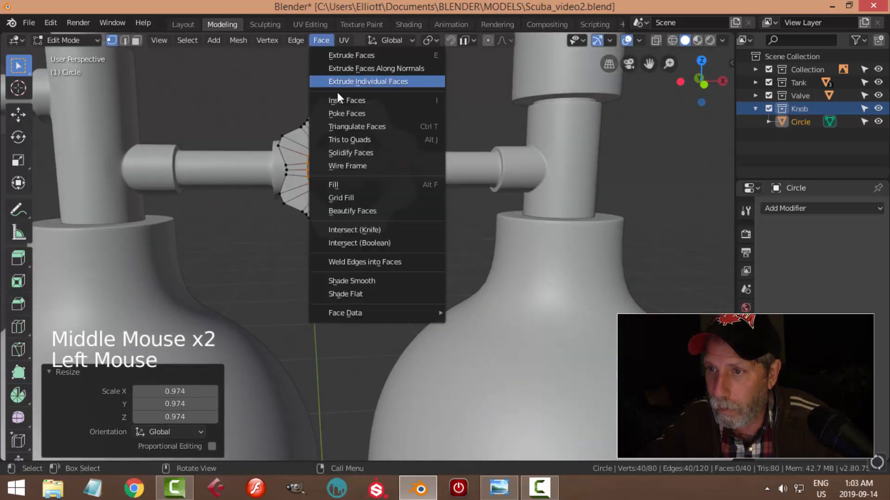
click(356, 196)
click(199, 418)
key(Return)
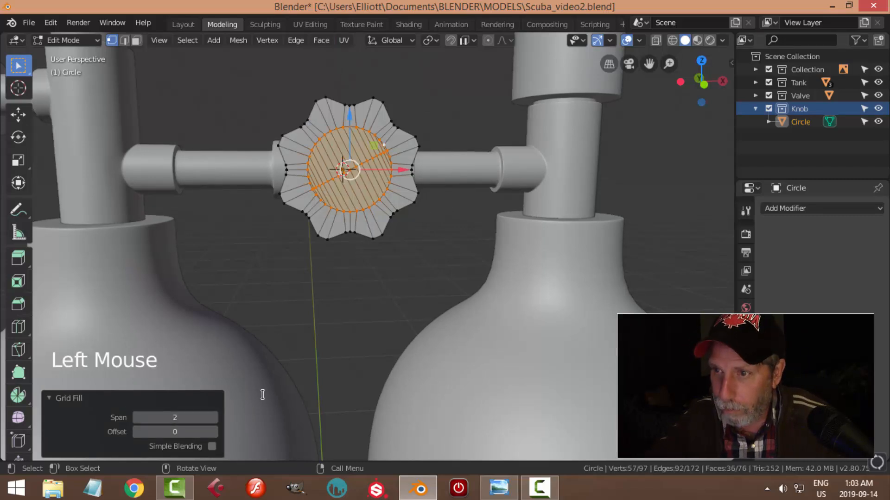
- Select the whole flat knob and extrude it about 0.053 m along the negative Y direction
key(a)
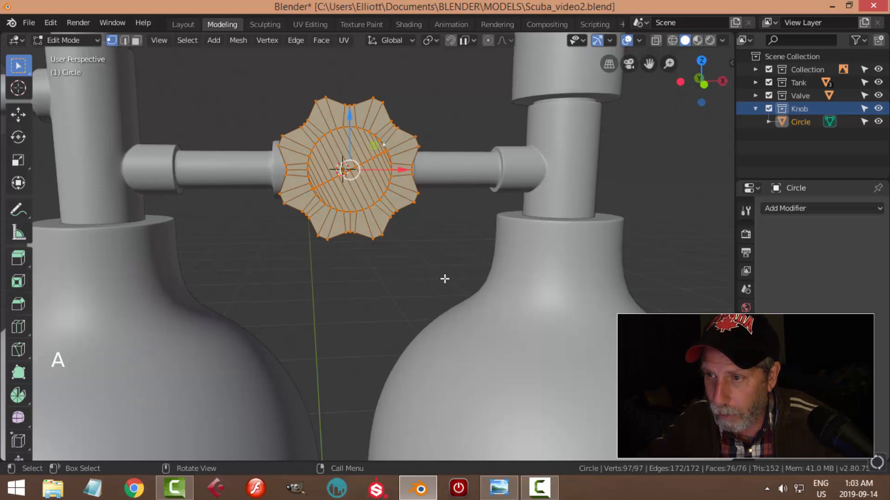
middle_drag(452, 277, 383, 310)
key(KP_3)
scroll(569, 238, down, 1)
shift+middle_drag(570, 239, 460, 276)
scroll(456, 270, up, 1)
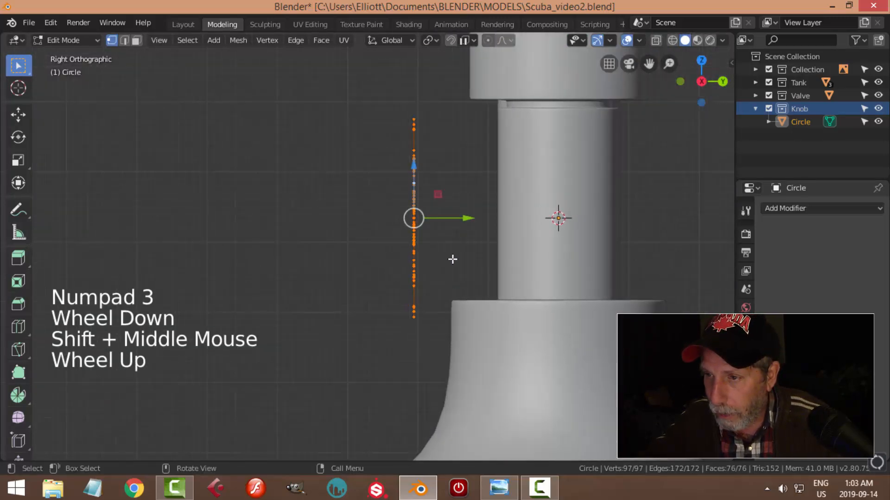
key(e)
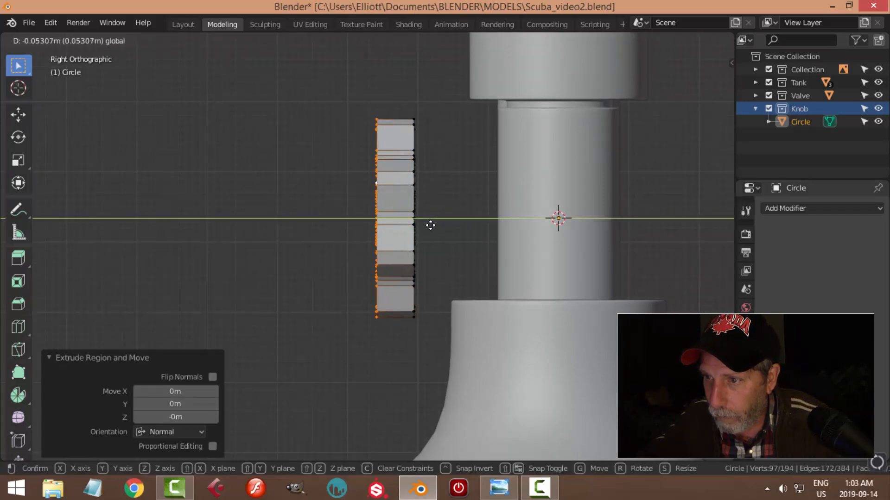
click(430, 226)
- Recalculate the normals of the entire extruded knob to the outside and clear the selection
key(a)
middle_drag(433, 227, 136, 122)
click(235, 39)
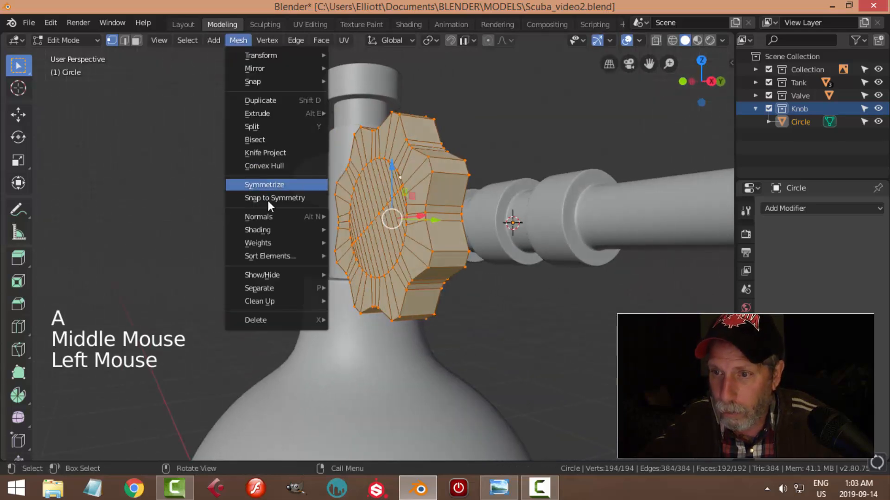
mouse_move(272, 216)
click(371, 228)
key(alt+a)
- Select all faces of the central disc on the knob's front side and delete them
middle_drag(510, 222, 494, 245)
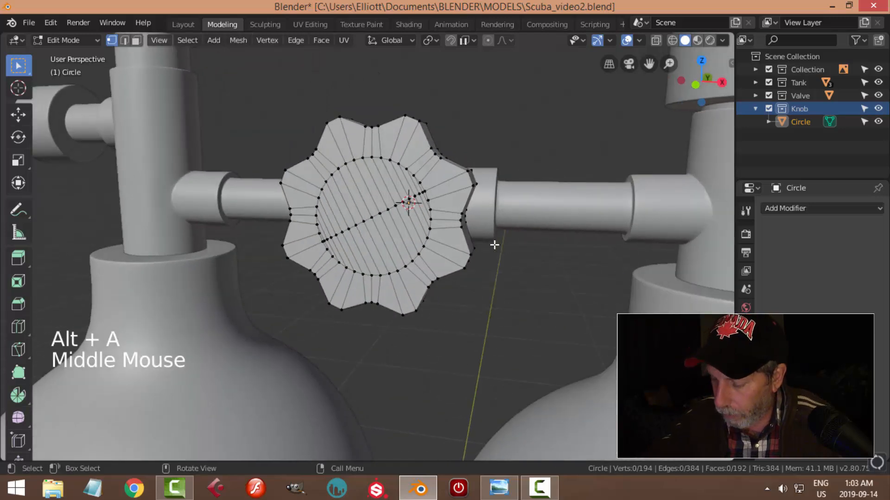
key(KP_1)
scroll(494, 245, up, 2)
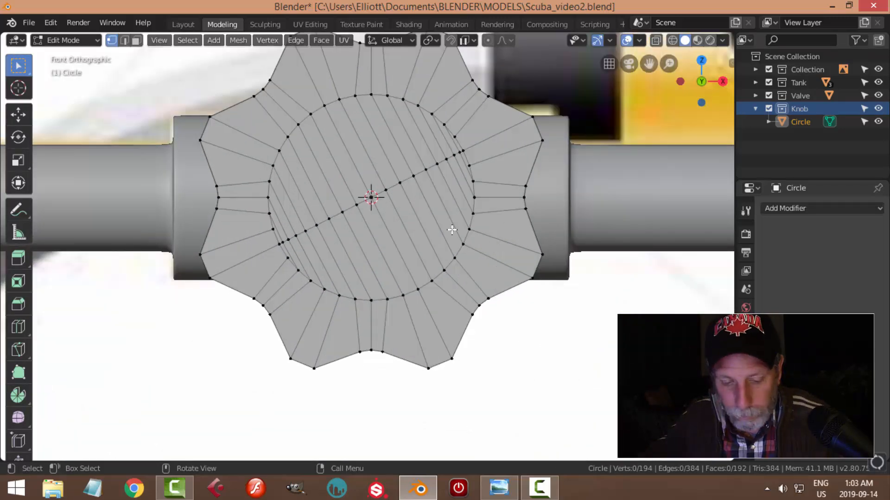
key(3)
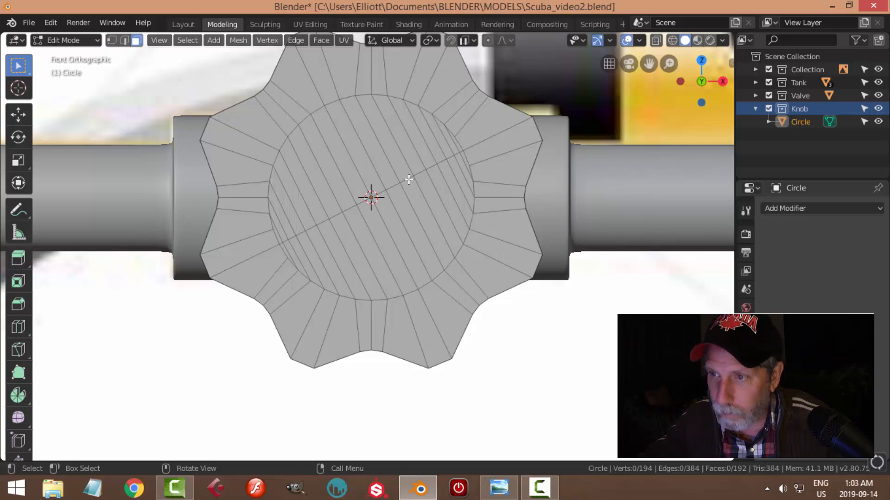
key(c)
mouse_move(422, 218)
mouse_down()
mouse_move(441, 204)
mouse_move(440, 173)
mouse_move(317, 136)
mouse_move(289, 199)
mouse_move(292, 228)
mouse_move(303, 243)
mouse_move(382, 221)
mouse_up()
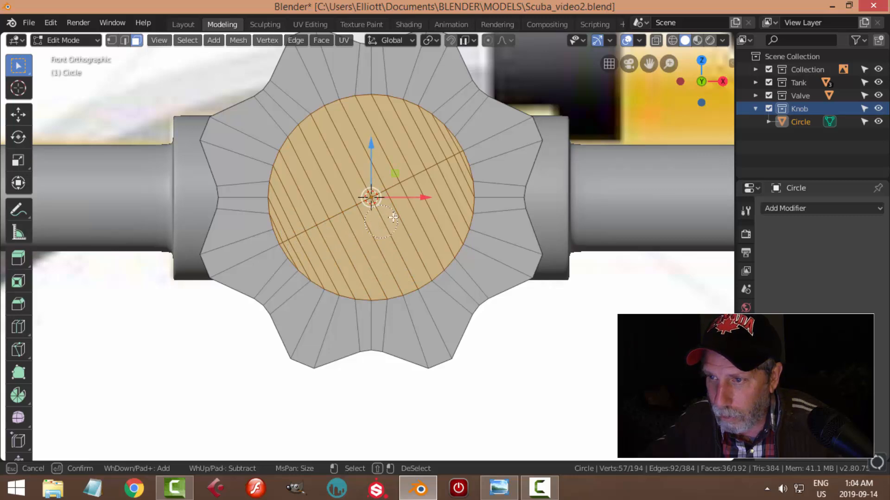
right_click(397, 214)
scroll(397, 215, down, 2)
middle_drag(397, 215, 378, 249)
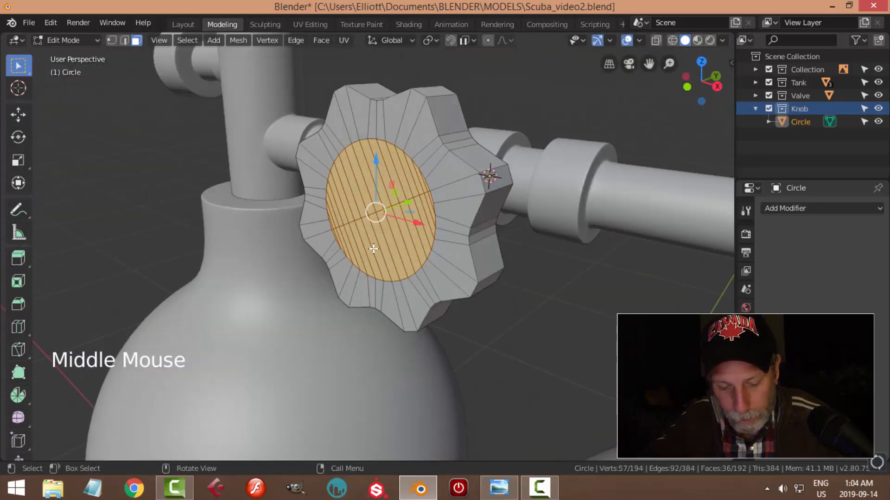
key(x)
click(345, 273)
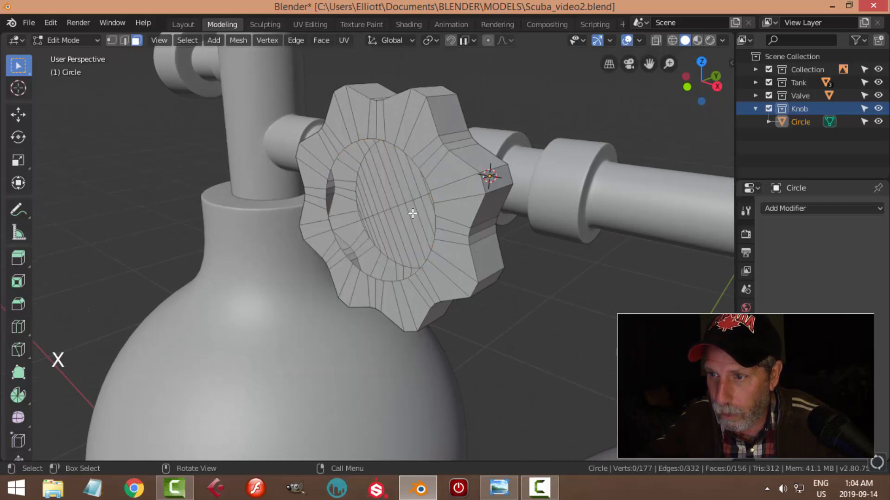
- Extrude the edge loop around the front opening and move it about 0.00913 m into the knob along Y
middle_drag(412, 212, 255, 215)
middle_drag(398, 221, 466, 213)
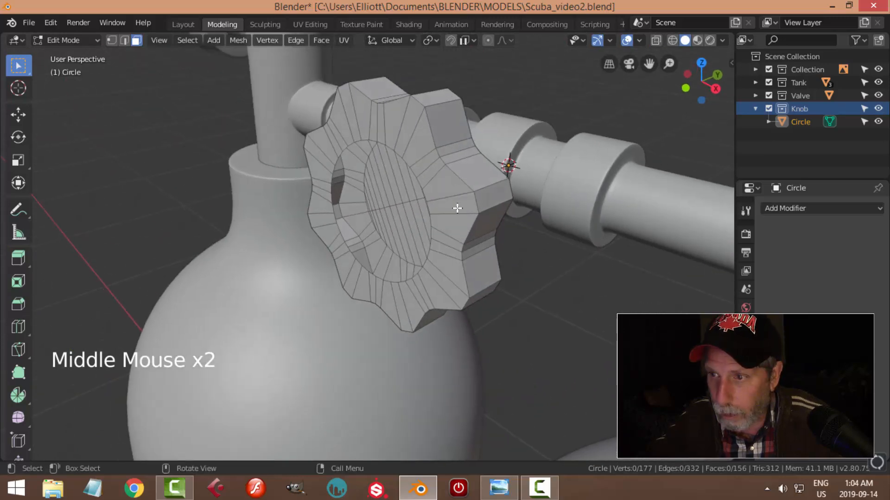
key(2)
alt+shift+click(431, 186)
middle_drag(431, 185, 423, 204)
key(e)
drag(424, 205, 428, 203)
- Extrude the recessed edge loop again and scale it inward to about 0.747
middle_drag(428, 204, 495, 168)
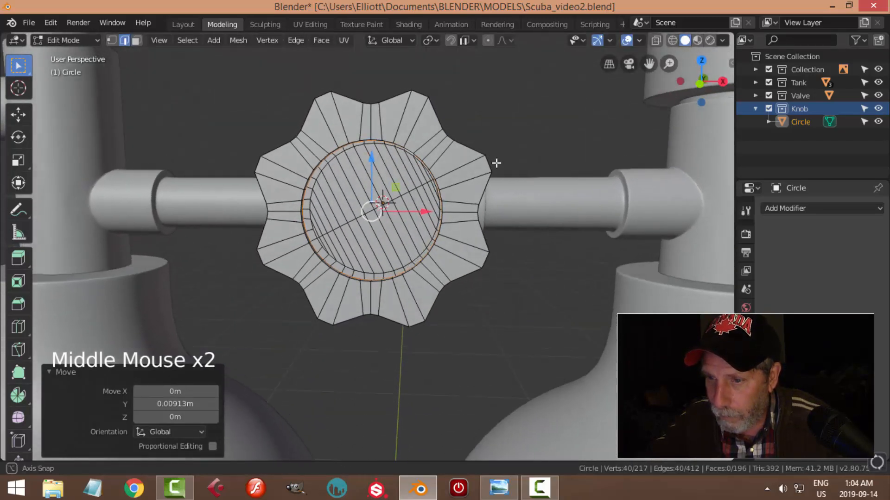
key(e)
key(s)
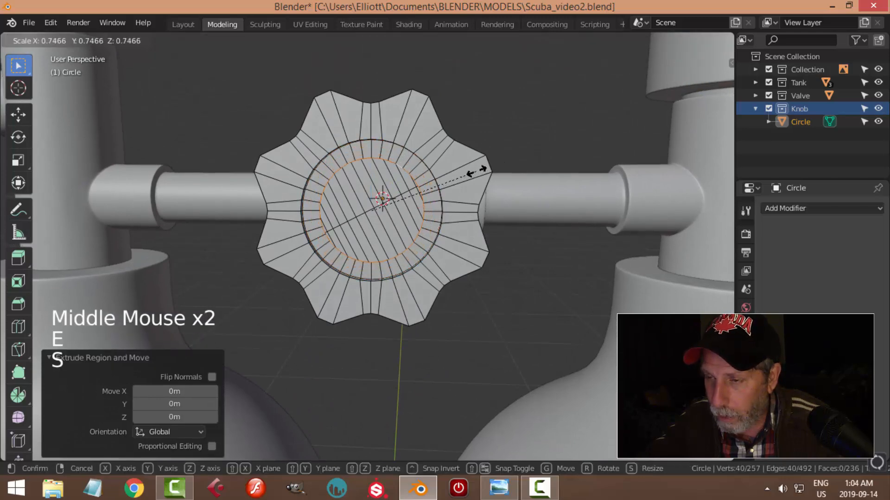
click(478, 169)
- Close the recessed front opening with a Grid Fill using a span of 4, then deselect everything
middle_drag(477, 168, 396, 114)
click(321, 41)
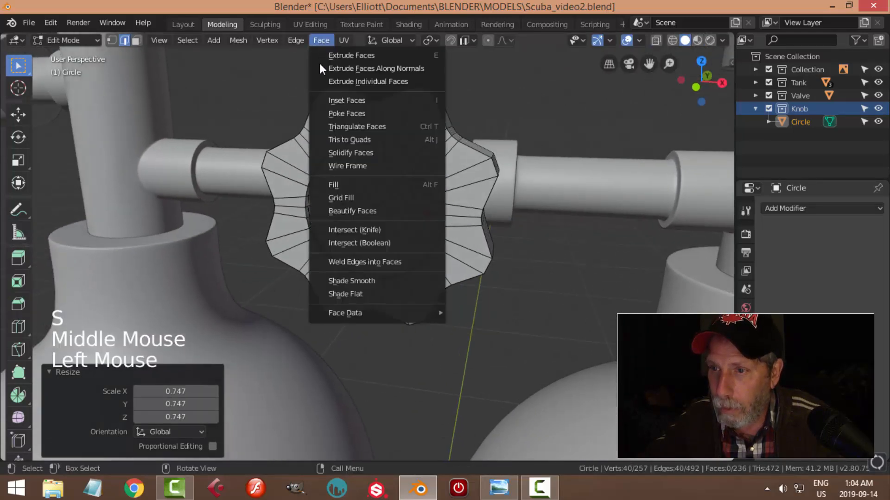
click(340, 194)
double_click(174, 417)
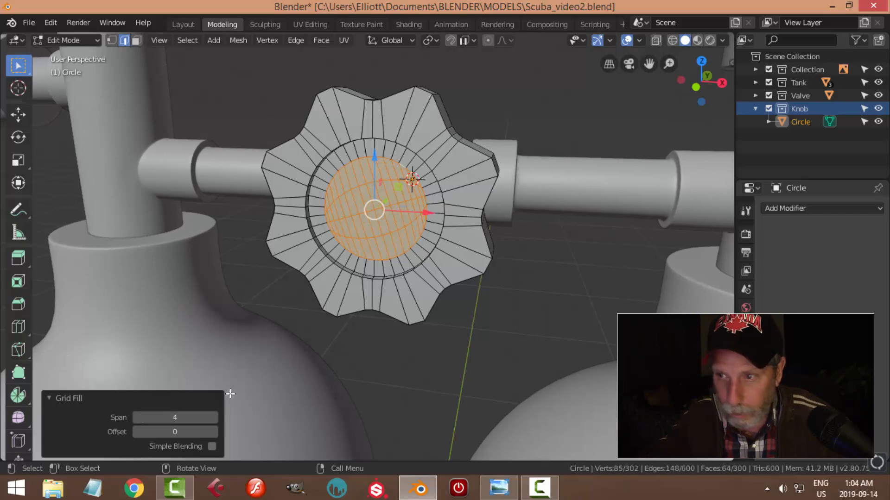
key(alt+a)
- Isolate the knob in Object Mode by hiding all other objects and turn to its back side
middle_drag(479, 227, 367, 257)
key(Tab)
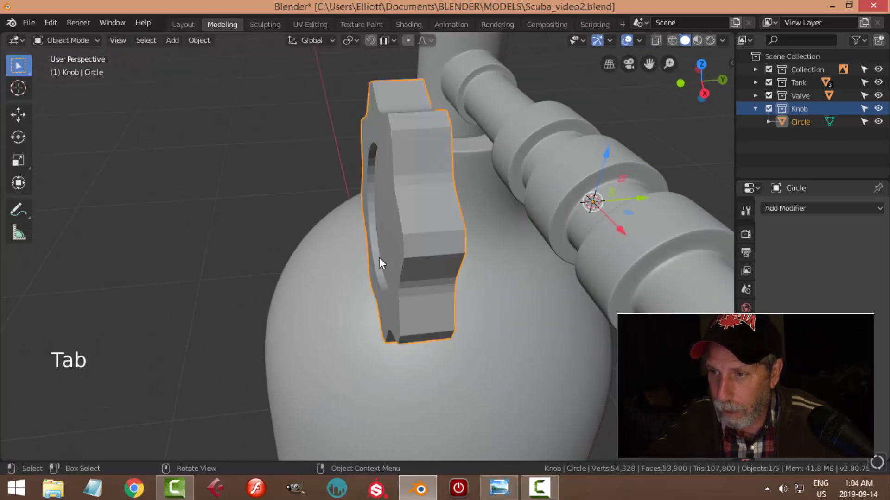
key(shift+h)
middle_drag(455, 241, 369, 195)
- Select all faces of the central disc on the knob's back side in Edit Mode and delete them
key(Tab)
scroll(372, 196, up, 2)
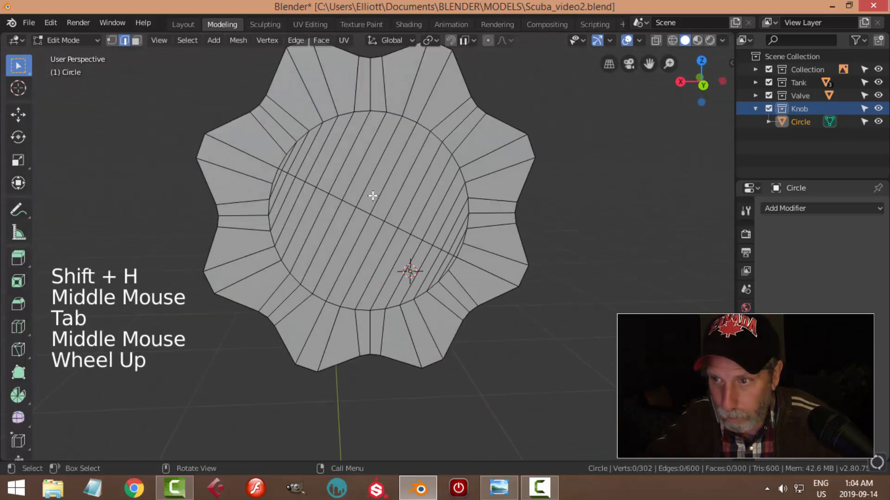
key(c)
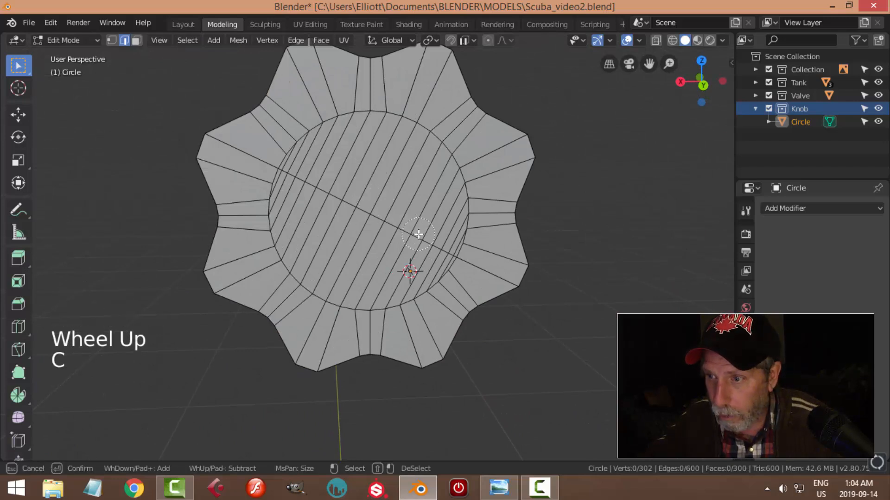
key(Escape)
key(3)
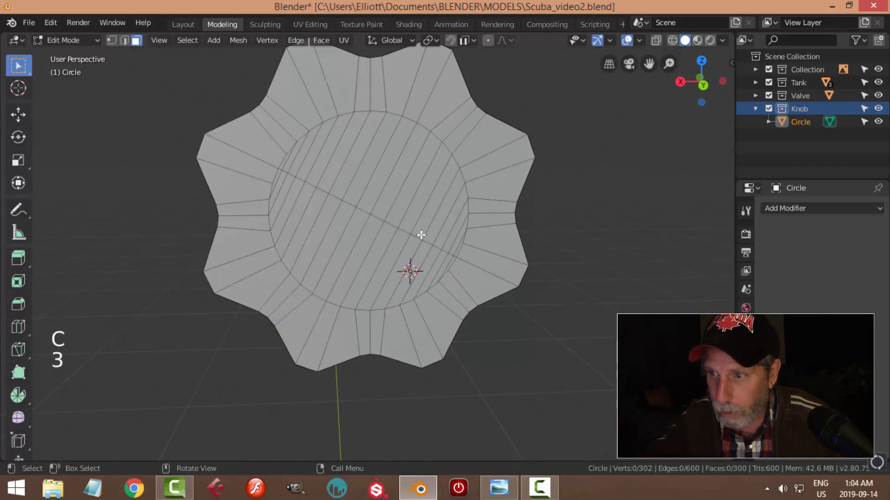
key(c)
mouse_move(436, 245)
mouse_down()
mouse_move(436, 186)
mouse_move(394, 139)
mouse_move(303, 172)
mouse_move(315, 218)
mouse_move(366, 278)
mouse_move(394, 249)
mouse_up()
key(Escape)
key(x)
click(403, 221)
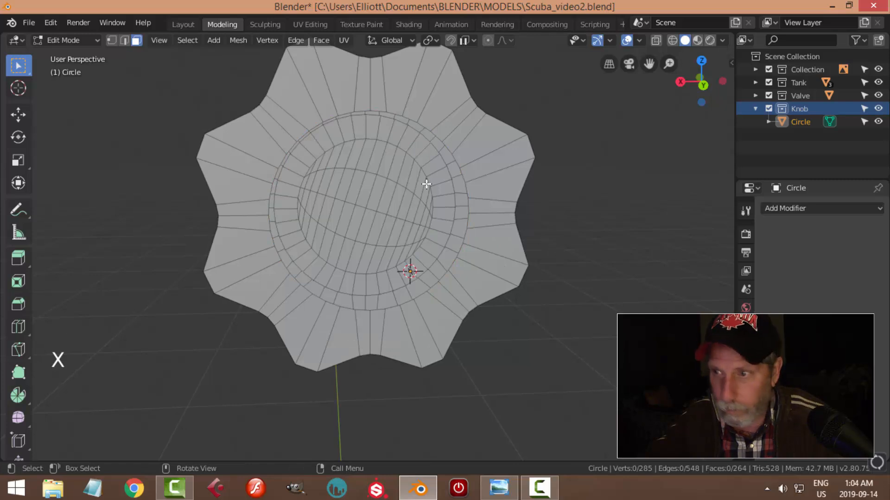
- Select the edge loop around the back opening and close it with a Grid Fill using a span of 4
key(2)
alt+shift+click(427, 124)
middle_drag(541, 167, 506, 179)
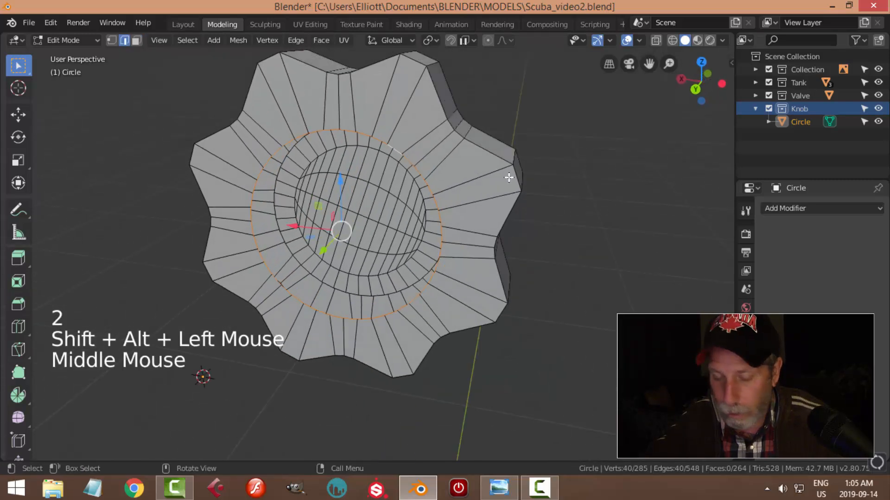
scroll(554, 158, down, 1)
middle_drag(553, 158, 500, 169)
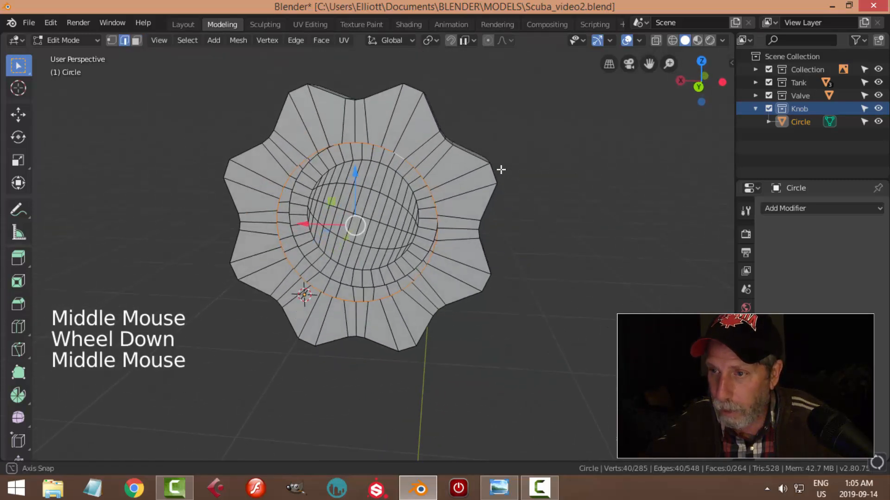
click(321, 41)
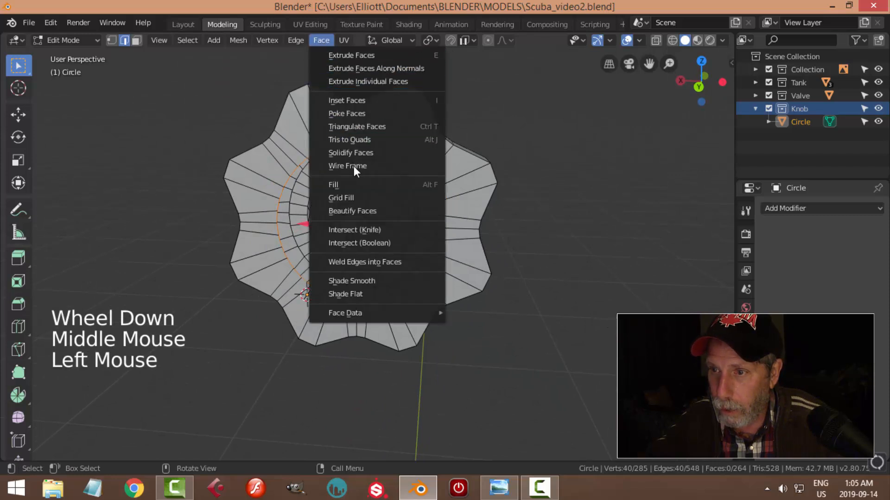
click(353, 196)
double_click(190, 422)
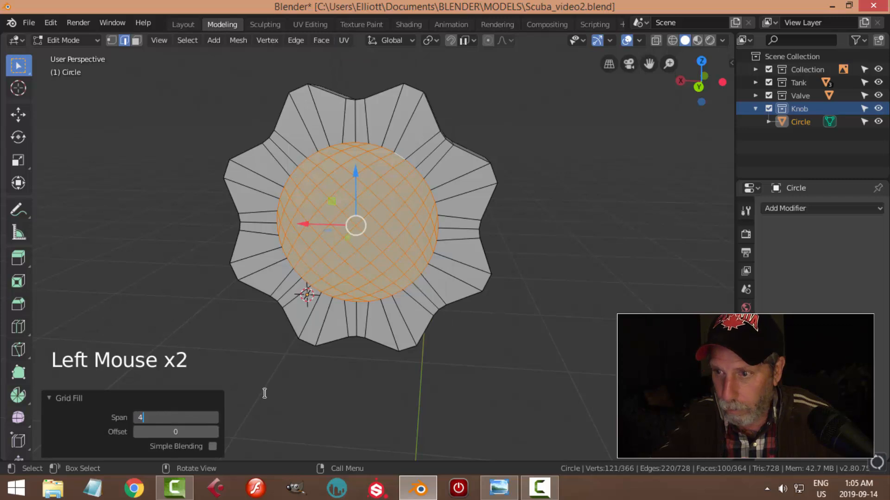
key(Tab)
- Deselect all of the knob's geometry and return to Object Mode
mouse_move(456, 223)
middle_down()
mouse_move(601, 230)
mouse_move(492, 237)
mouse_move(451, 221)
mouse_move(472, 223)
mouse_move(435, 225)
mouse_move(469, 215)
mouse_move(454, 215)
middle_up()
key(Tab)
key(alt+a)
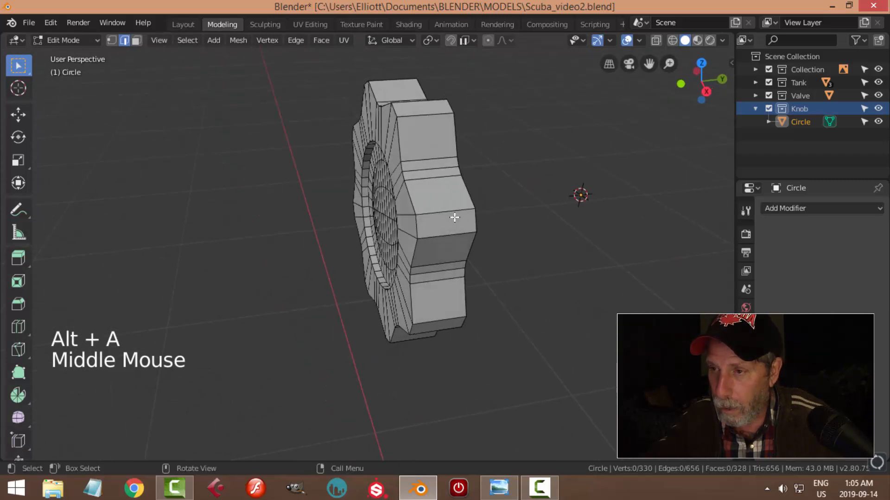
key(Tab)
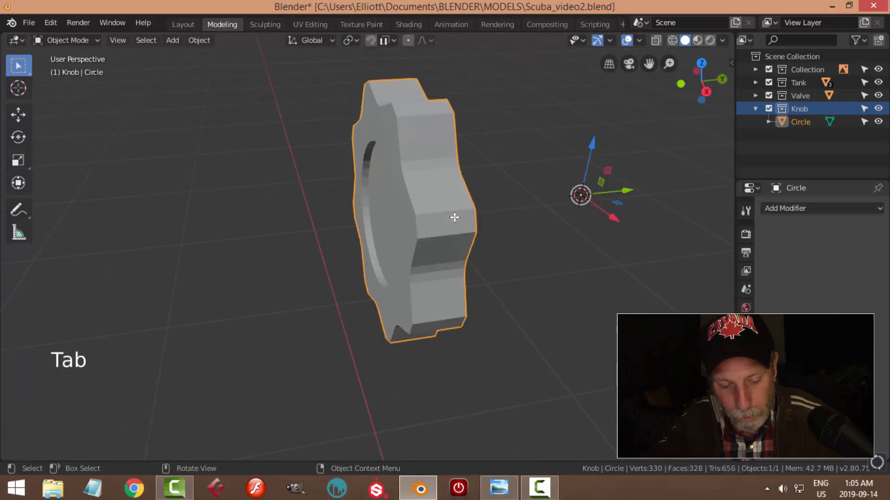
- Set the knob's origin to its geometry and snap the 3D cursor to the selected knob
key(shift+s)
click(444, 294)
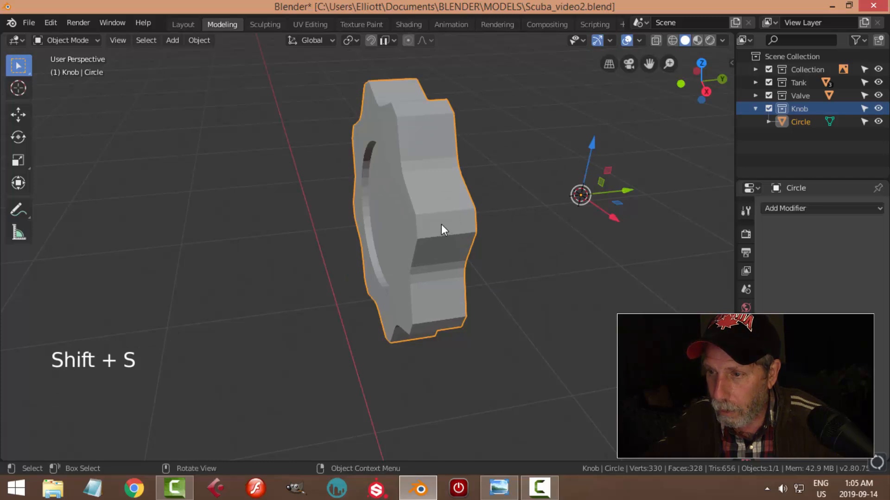
click(203, 40)
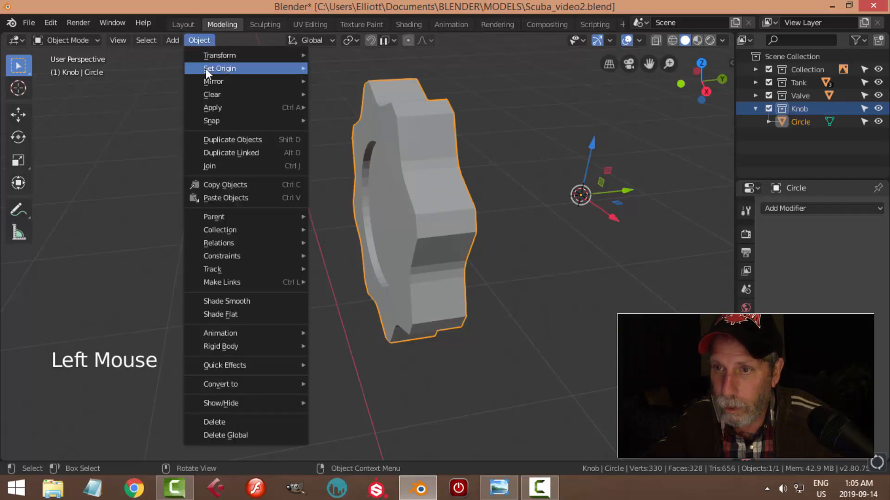
mouse_move(205, 68)
click(343, 82)
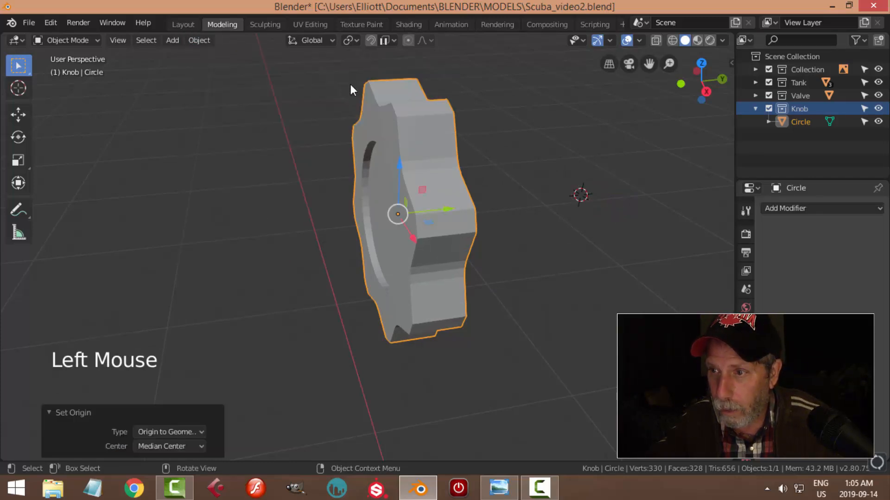
key(shift+s)
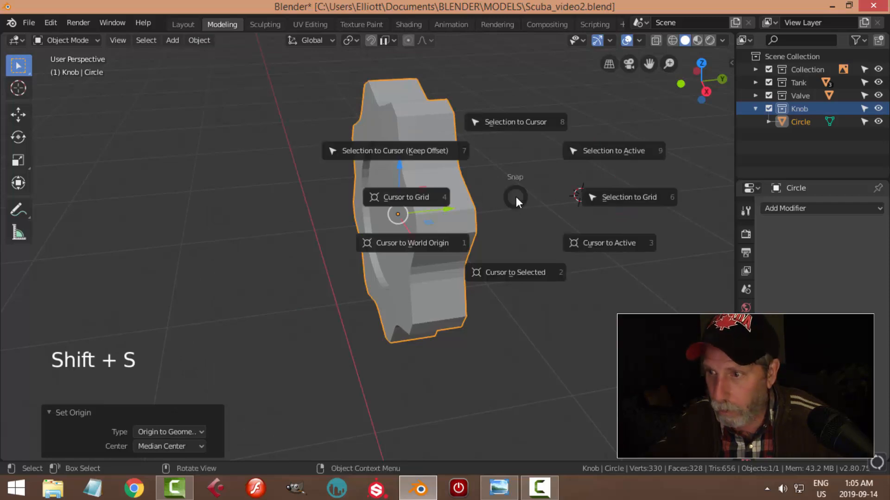
click(514, 264)
- Bevel the knob's front and back outer edge loops in Edit Mode with two segments
key(Tab)
middle_drag(477, 212, 425, 179)
alt+shift+click(397, 146)
alt+shift+click(448, 141)
middle_drag(535, 179, 492, 184)
key(ctrl+b)
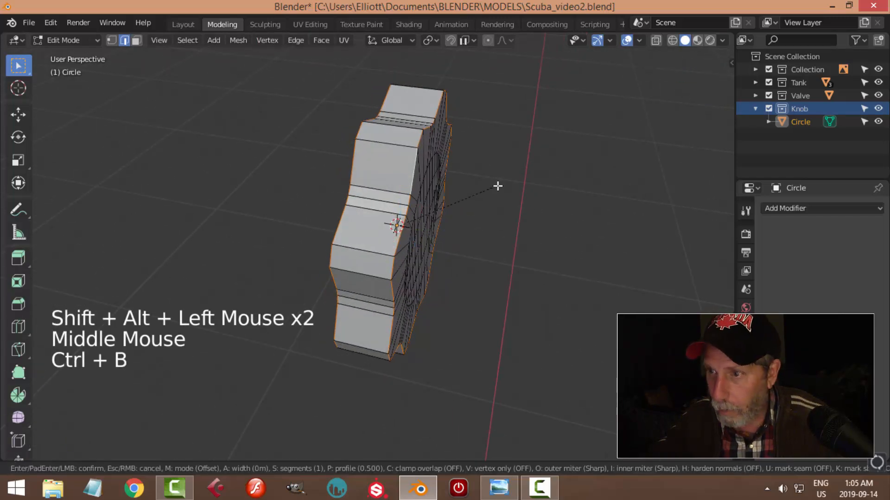
scroll(501, 186, up, 1)
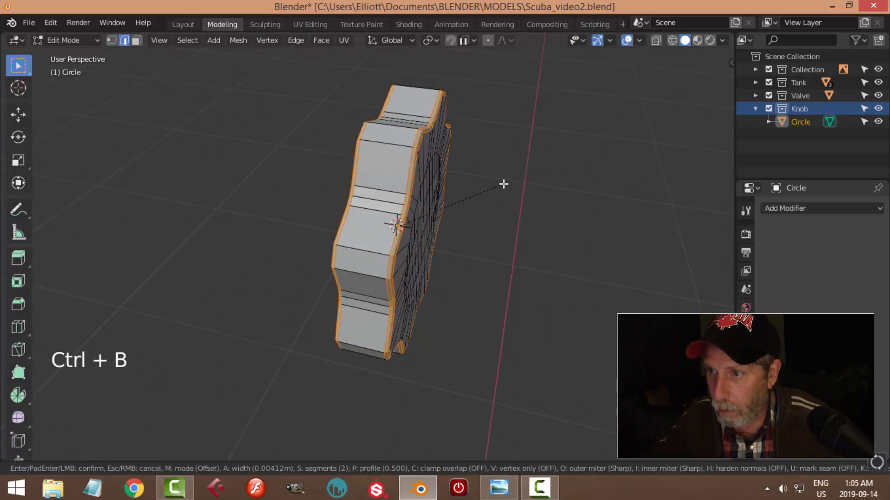
click(487, 185)
key(alt+a)
- Bevel the rim edge loop of the front recess by about 0.0027 m with two segments and return to Object Mode
middle_drag(486, 185, 465, 186)
scroll(488, 185, up, 2)
alt+shift+click(432, 101)
key(ctrl+b)
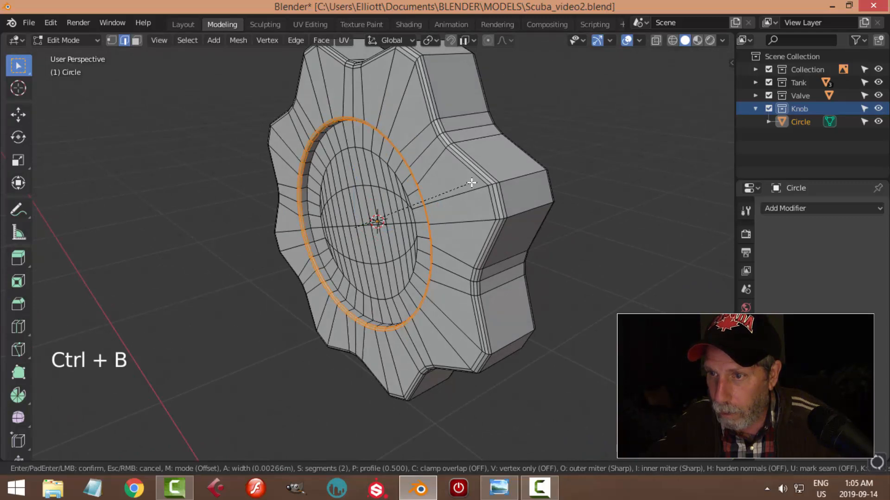
click(471, 183)
key(alt+a)
middle_drag(420, 186, 463, 143)
key(Tab)
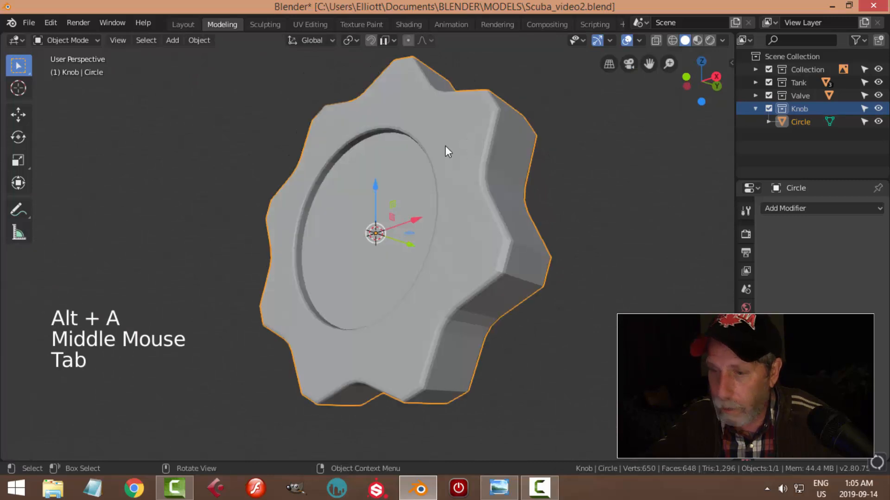
- Add a level 2 Subdivision Surface to the knob and shade it smooth
key(ctrl+2)
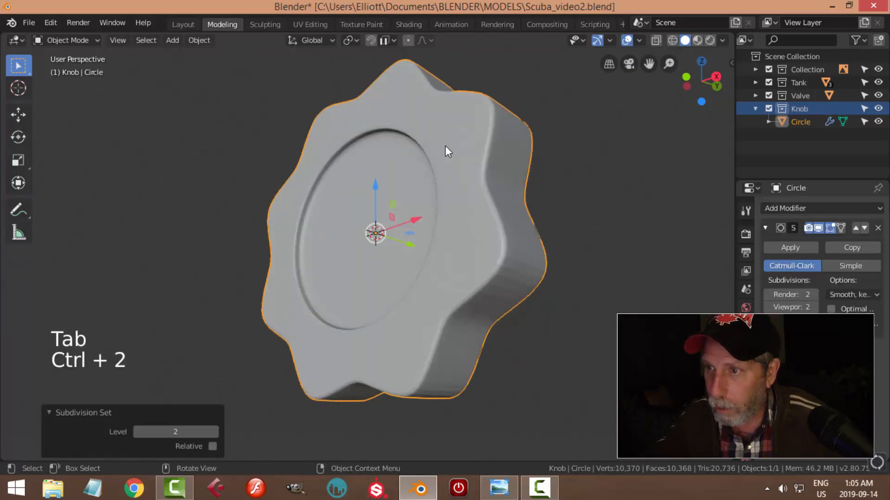
right_click(431, 147)
middle_drag(472, 157, 542, 228)
scroll(505, 179, down, 2)
key(alt+a)
- Add a loop cut around the knob's scalloped front face, slide it into place and return to Object Mode
click(447, 194)
key(Tab)
key(ctrl+r)
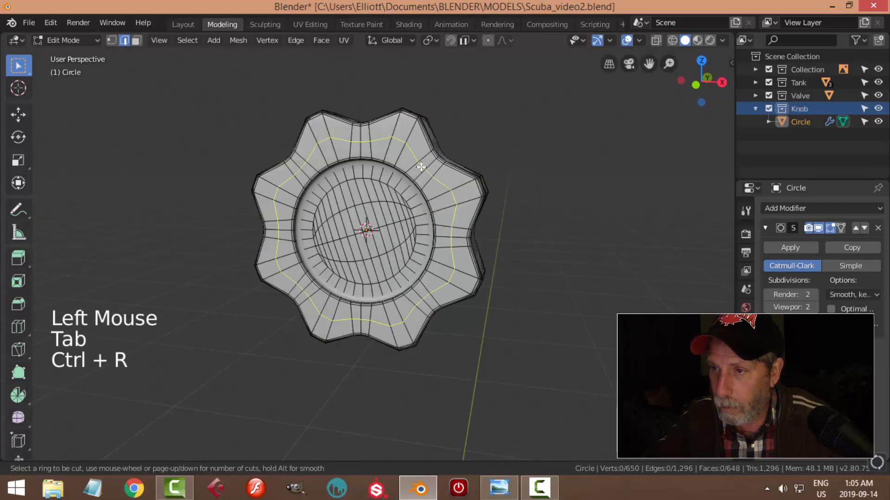
click(421, 168)
click(479, 163)
key(Tab)
key(alt+a)
- Unhide the tank and valve objects and deselect everything
scroll(507, 174, down, 2)
middle_drag(507, 174, 507, 215)
scroll(410, 227, down, 1)
key(alt+h)
key(alt+a)
scroll(506, 216, down, 4)
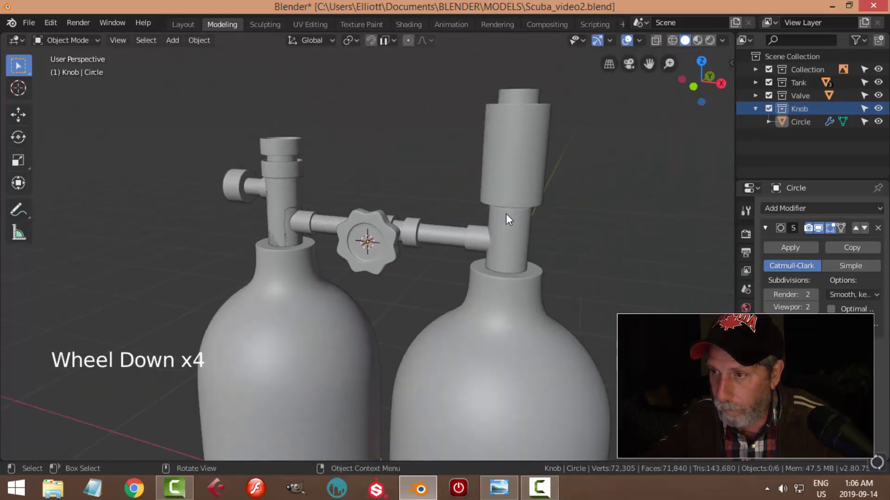
- Move the knob in front view onto the right tank's valve, about 0.47 m along X and 0.27 m along Z
click(395, 235)
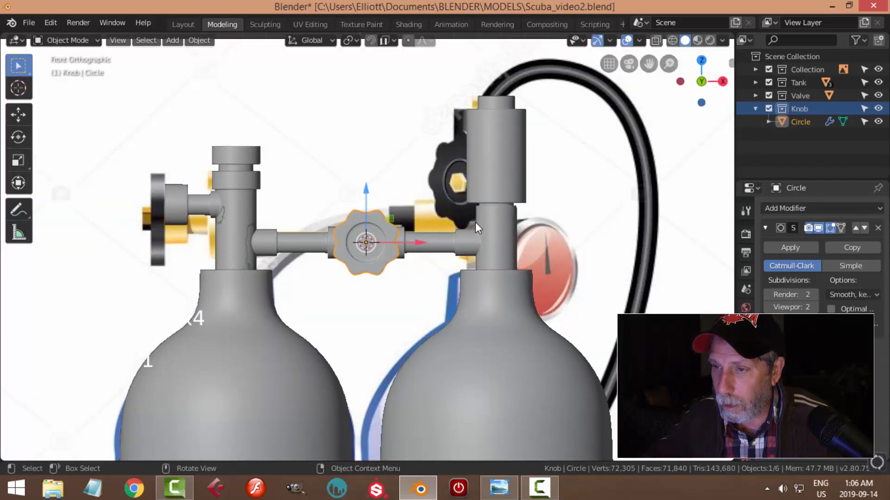
key(g)
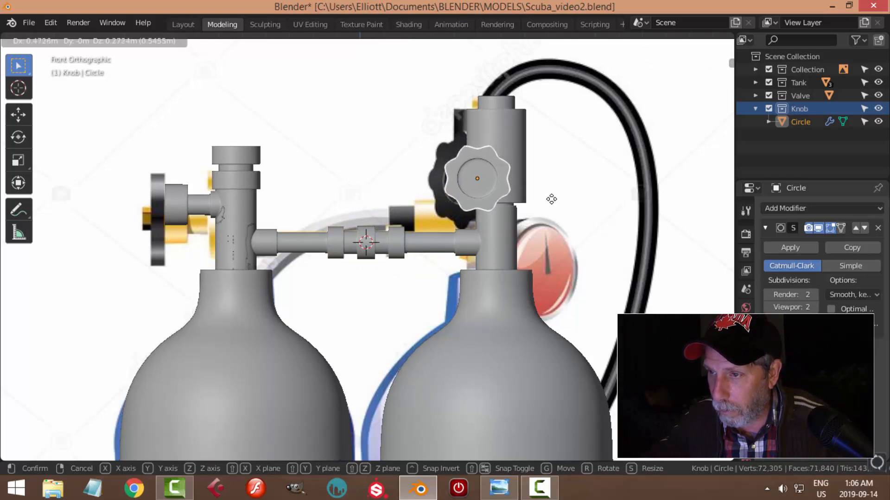
click(551, 199)
- Scale all of the knob's geometry up by about 1.19 in Edit Mode, excluding the Y axis, and deselect it
scroll(577, 221, up, 2)
shift+middle_drag(577, 221, 438, 266)
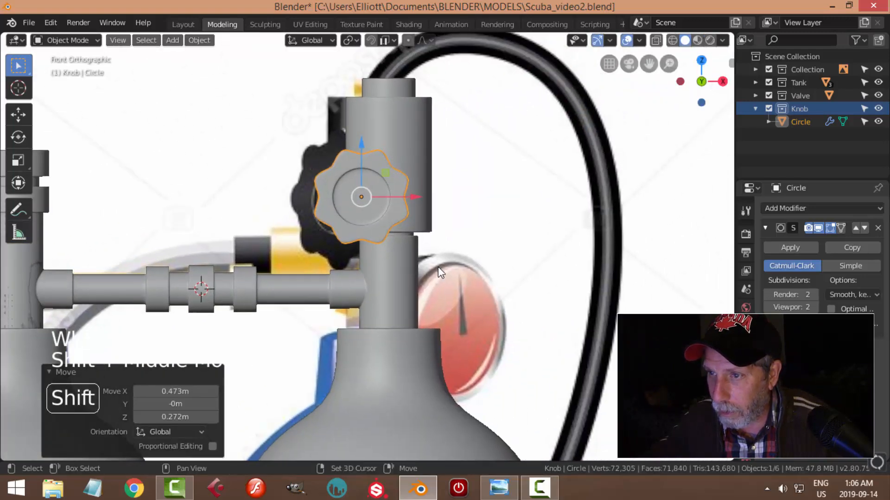
scroll(438, 264, up, 2)
key(Tab)
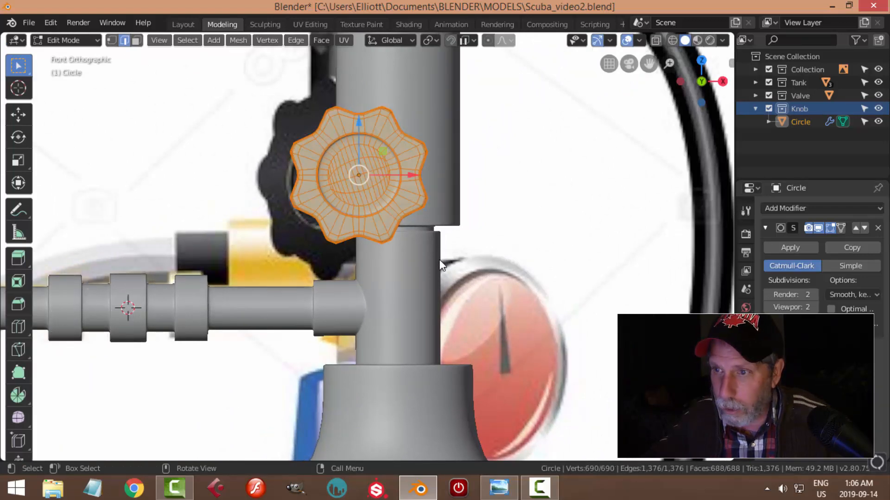
key(s)
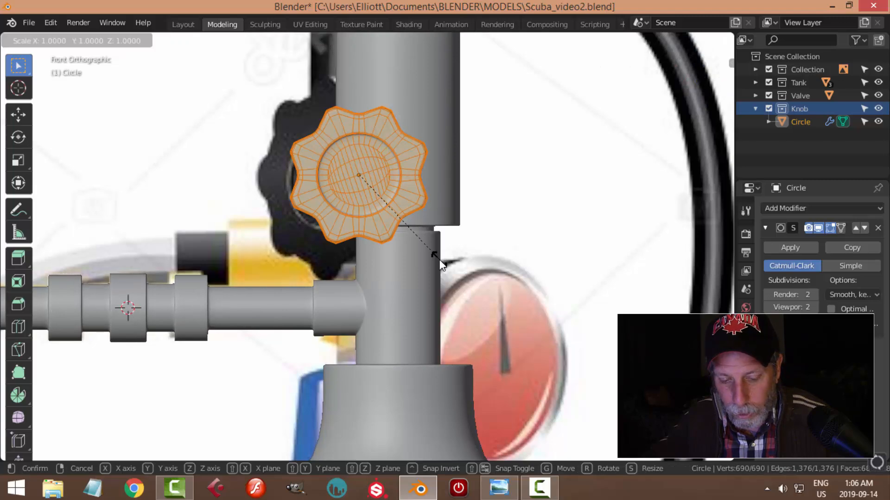
key(shift+y)
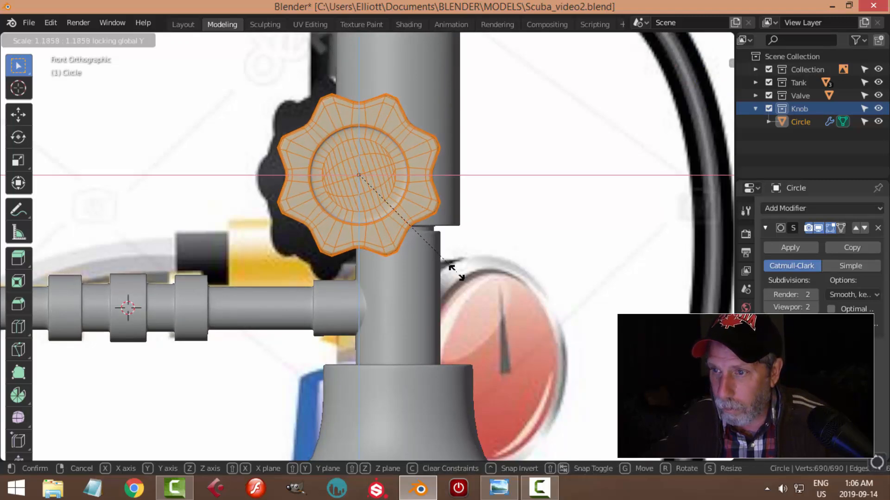
click(456, 271)
key(alt+a)
- Hide every object except the knob and reopen the knob in Edit Mode
middle_drag(456, 271, 316, 267)
shift+middle_drag(377, 230, 342, 251)
scroll(352, 256, up, 2)
key(Tab)
key(shift+h)
key(Tab)
- Circle-select the grid-filled faces at the centre of the knob's back side and delete them
scroll(335, 243, up, 3)
key(ctrl+KP_1)
scroll(334, 222, down, 2)
scroll(343, 251, up, 3)
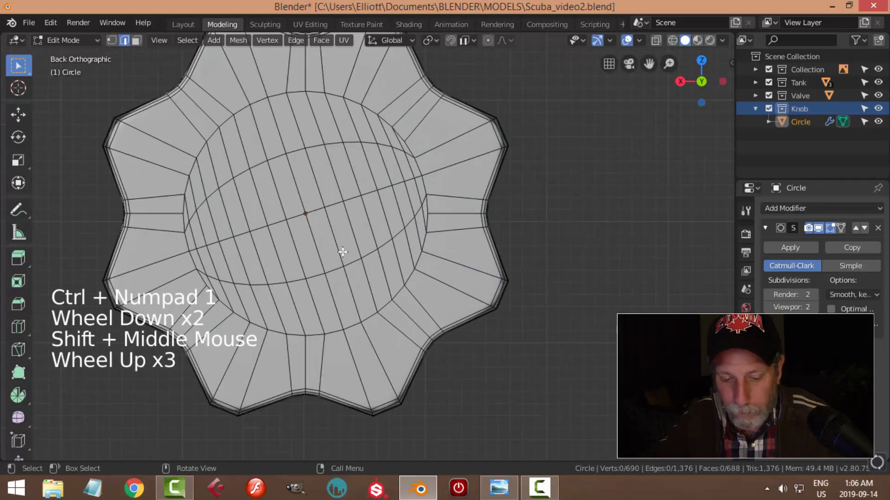
key(3)
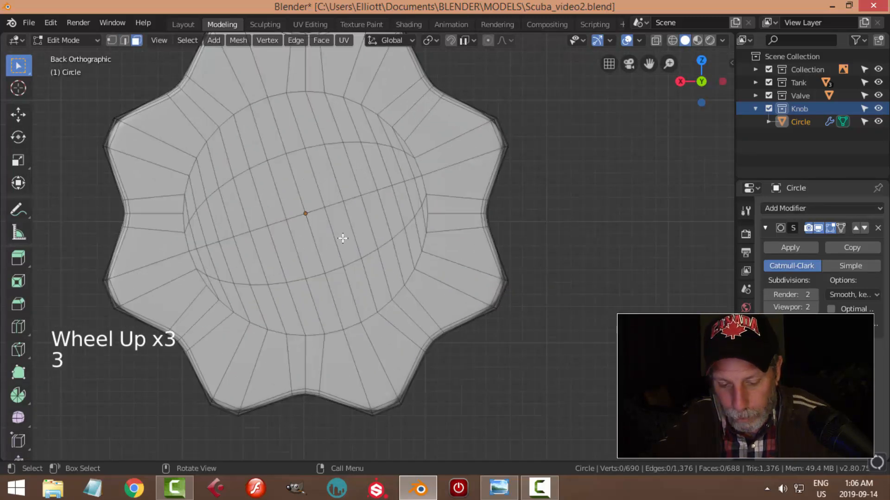
key(c)
mouse_move(392, 251)
mouse_down()
mouse_move(412, 227)
mouse_move(467, 242)
mouse_up()
mouse_move(410, 205)
mouse_down()
mouse_move(388, 141)
mouse_move(336, 128)
mouse_move(266, 135)
mouse_move(197, 202)
mouse_move(206, 245)
mouse_move(234, 294)
mouse_move(267, 320)
mouse_move(347, 280)
mouse_move(304, 214)
mouse_up()
key(Escape)
key(grave)
key(Escape)
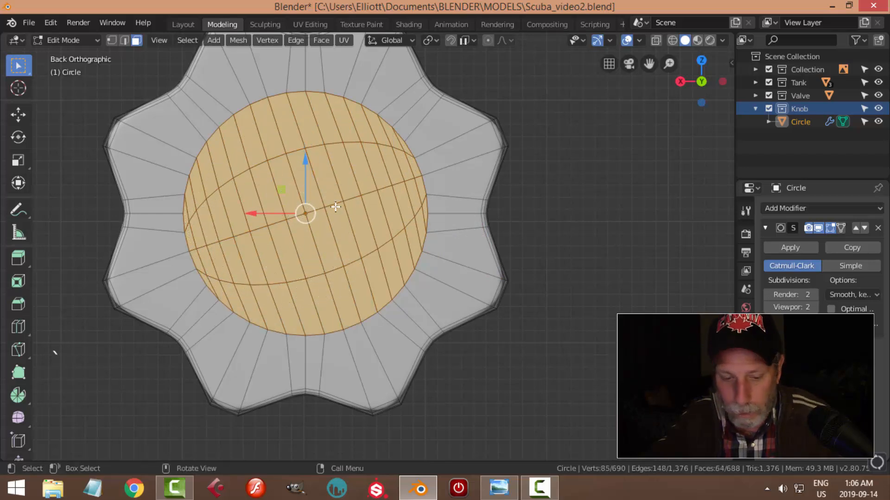
key(x)
click(337, 206)
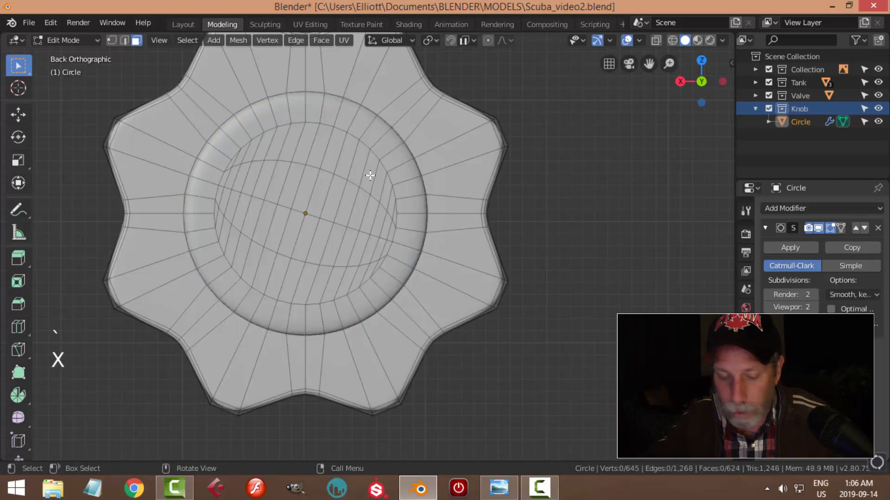
- Select the edge loop around the back opening and scale it down to a smaller circle
key(2)
alt+shift+click(377, 113)
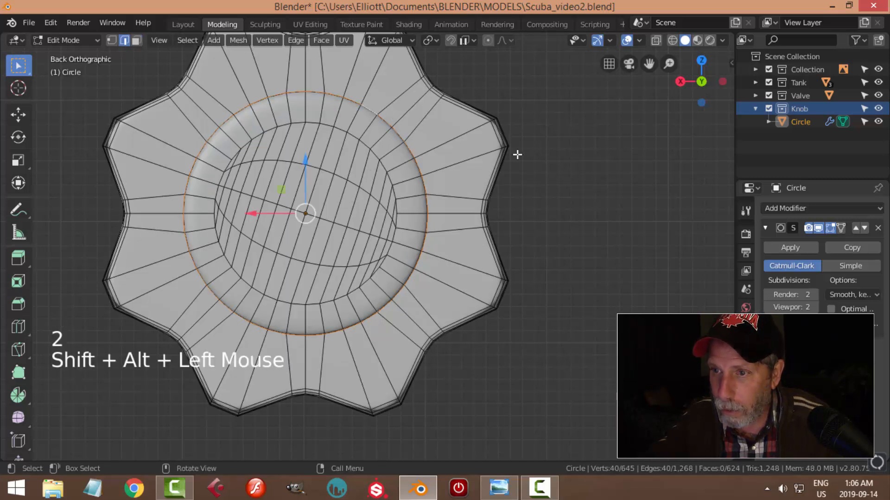
key(s)
click(446, 169)
scroll(446, 169, down, 3)
middle_drag(446, 169, 421, 238)
key(s)
click(415, 231)
- Extrude the opening's edge loop backward along Y twice to form a round stem, the second section about 0.061 m long
key(e)
drag(390, 250, 398, 253)
middle_drag(417, 215, 427, 227)
key(e)
mouse_move(399, 255)
mouse_down()
mouse_move(442, 270)
mouse_move(411, 259)
mouse_up()
- Add supporting loop cuts close to the stem's base, one on the stem and one on the knob's back face, and return to Object Mode
key(ctrl+r)
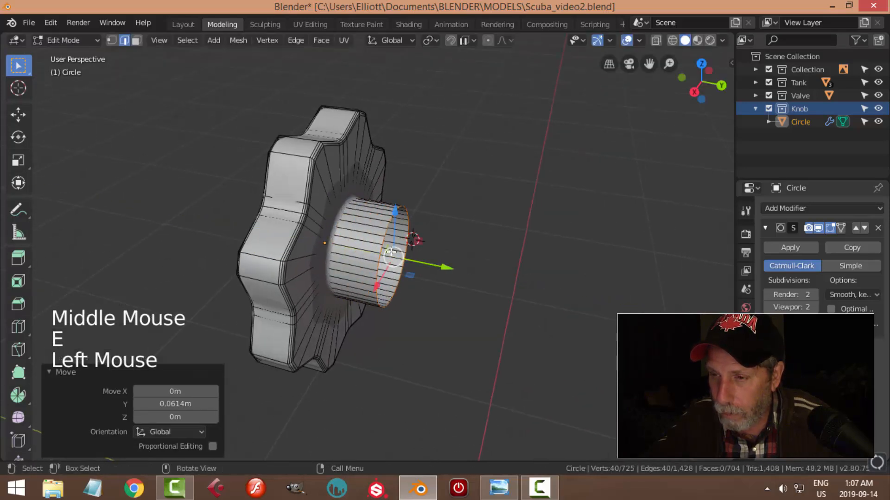
click(355, 214)
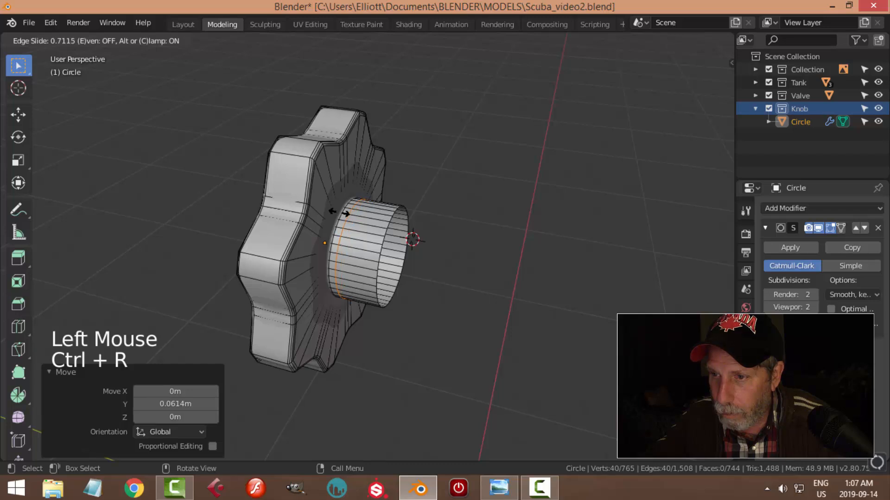
click(345, 214)
key(ctrl+r)
click(333, 184)
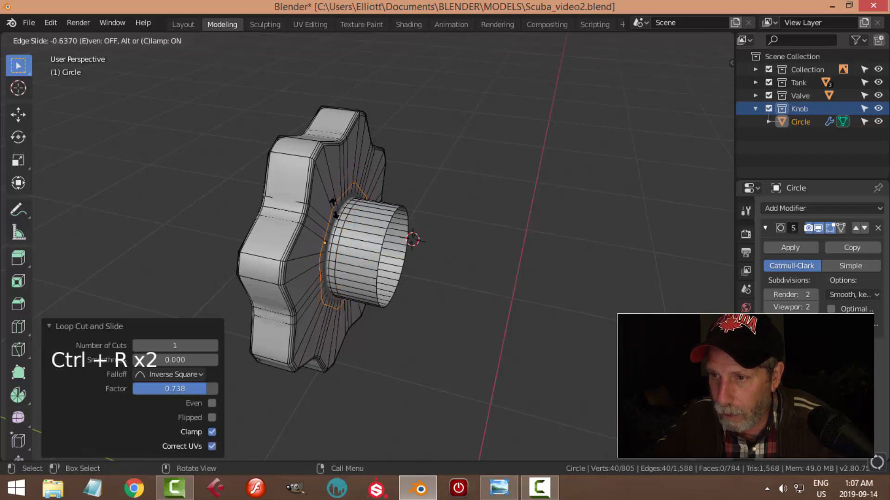
click(332, 211)
key(Tab)
key(alt+a)
- Unhide the other objects and move the knob along Y toward the right tank's valve
scroll(444, 199, down, 4)
middle_drag(444, 199, 484, 212)
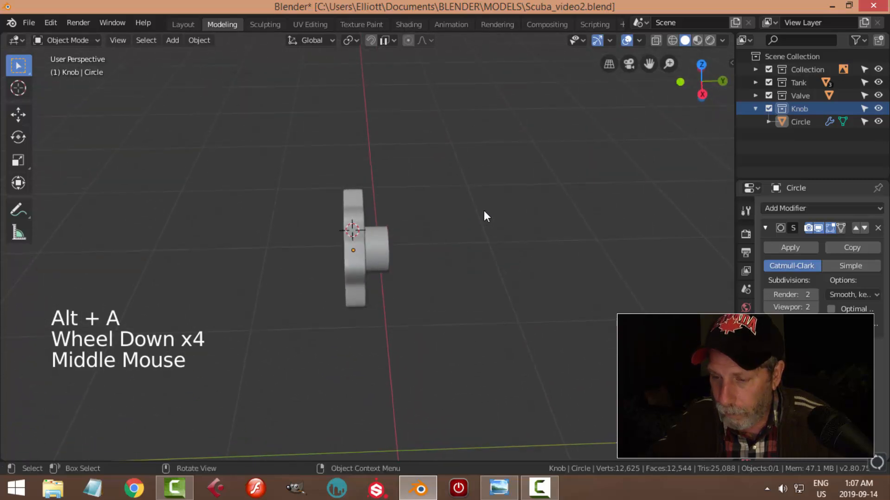
key(alt+h)
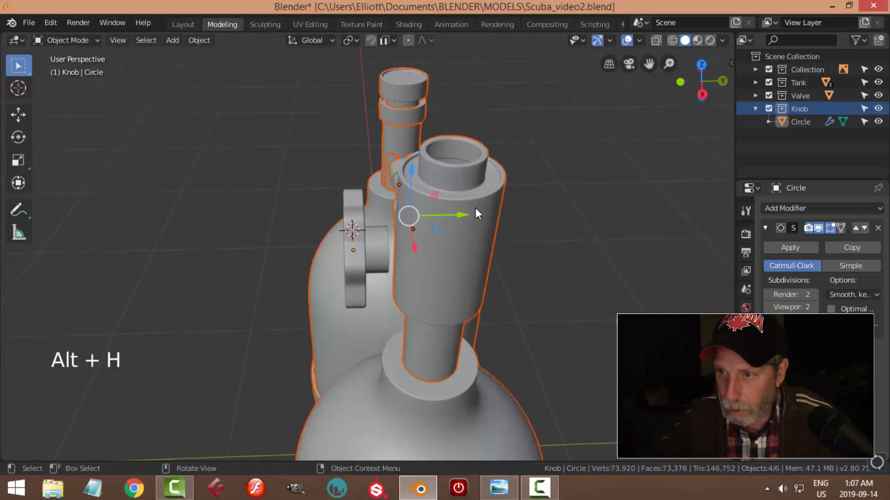
key(alt+a)
click(377, 255)
drag(406, 245, 420, 249)
key(alt+a)
- Select the knob and move it along X in top view to line its stem up with the valve's centre
scroll(454, 259, down, 2)
middle_drag(454, 258, 521, 307)
click(386, 257)
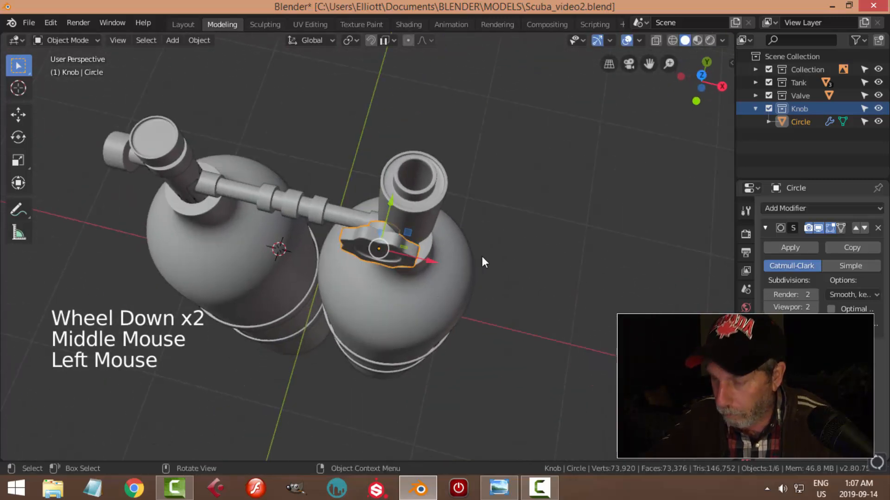
key(KP_7)
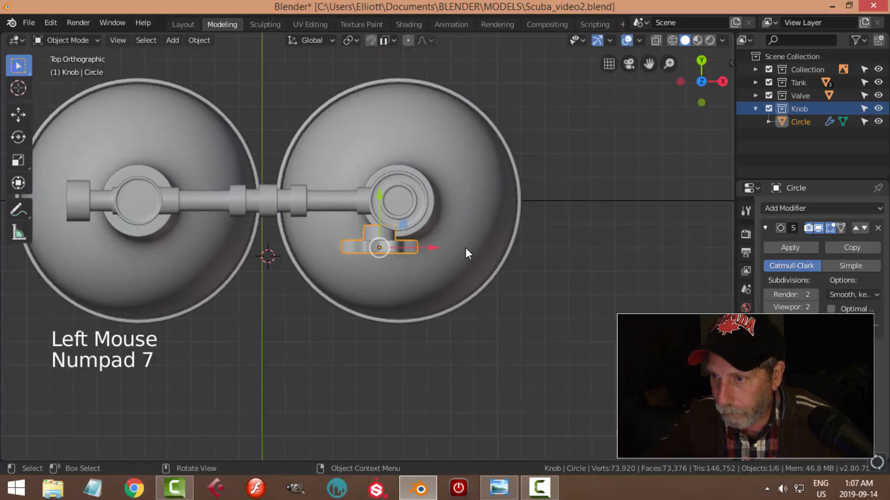
drag(441, 246, 459, 253)
middle_drag(485, 240, 523, 228)
key(alt+a)
- Nudge the knob a little along Y so its stem seats in the valve body, and deselect it
scroll(461, 240, up, 2)
middle_drag(461, 241, 326, 263)
click(355, 241)
drag(410, 256, 418, 263)
key(alt+a)
middle_drag(417, 262, 390, 280)
scroll(405, 265, up, 2)
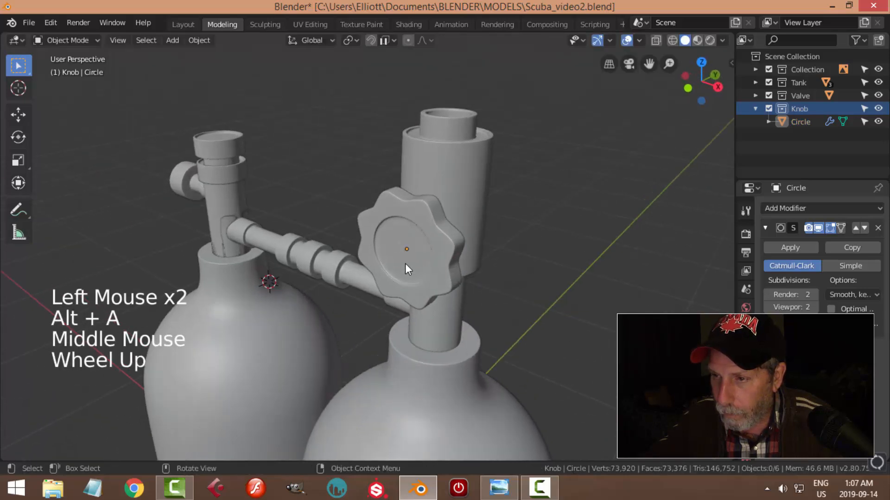
- Set the repositioned knob's origin to its geometry and snap the 3D cursor to it
click(466, 282)
key(KP_1)
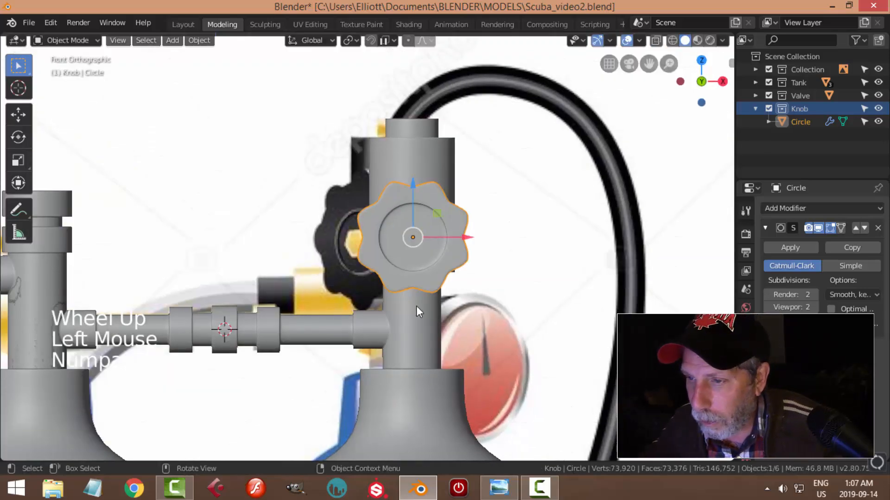
scroll(452, 275, up, 3)
shift+middle_drag(453, 275, 377, 273)
click(199, 39)
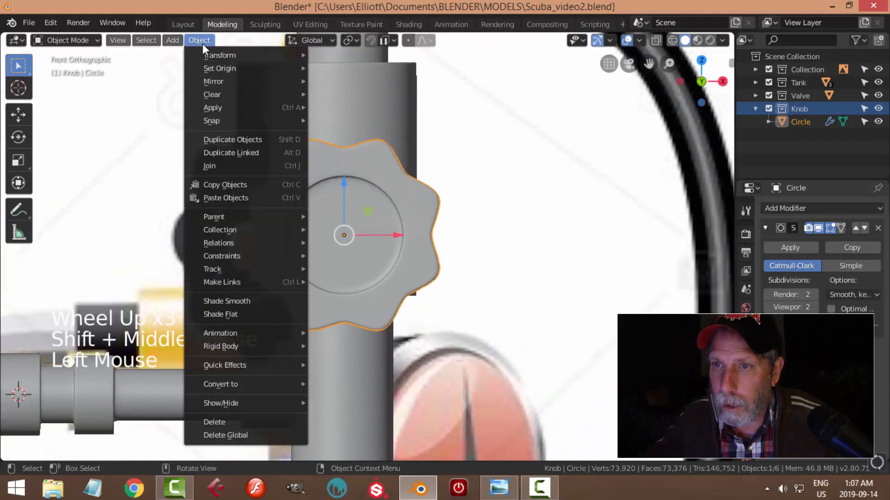
mouse_move(220, 65)
click(343, 80)
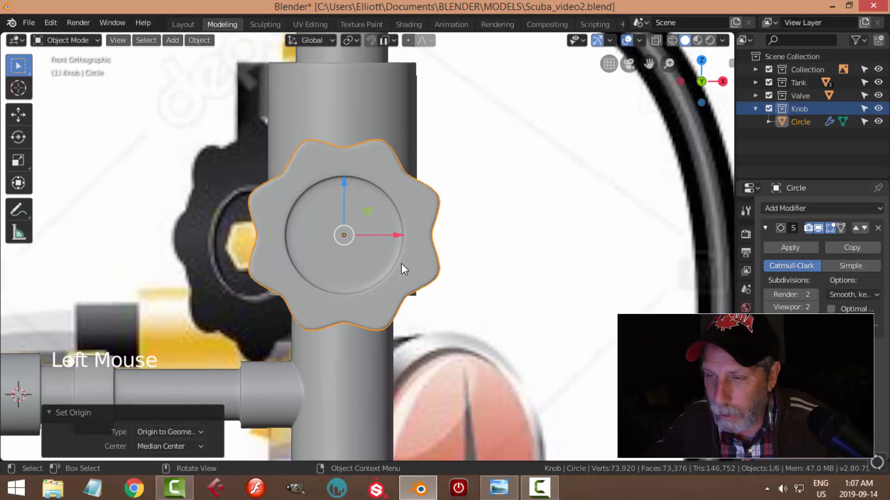
key(shift+s)
- Add a mesh circle with 16 vertices at the 3D cursor in the knob's centre
middle_drag(428, 251, 409, 271)
key(shift+a)
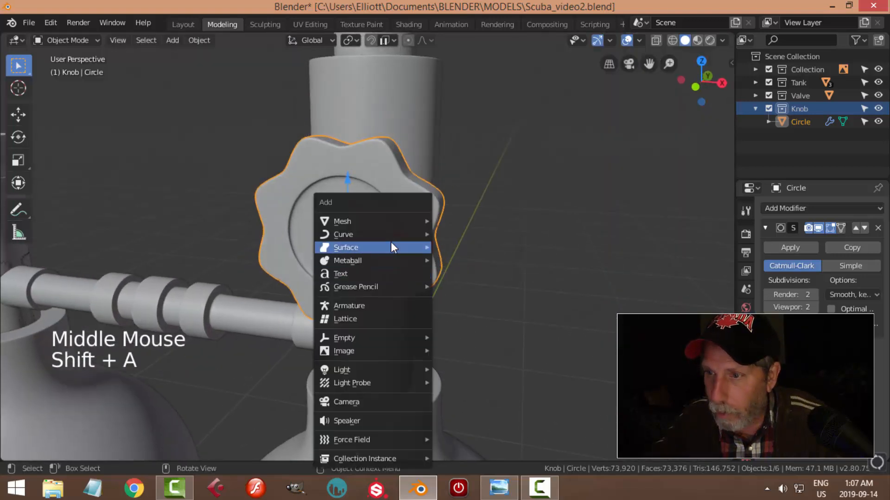
mouse_move(387, 223)
click(463, 246)
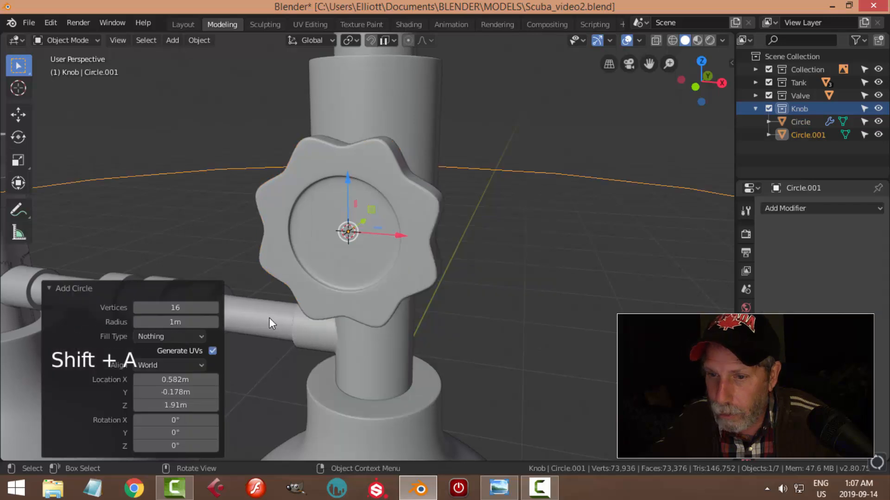
- Set the new circle's vertices to 6 and scale its mesh down to about 0.11 in Edit Mode
click(173, 308)
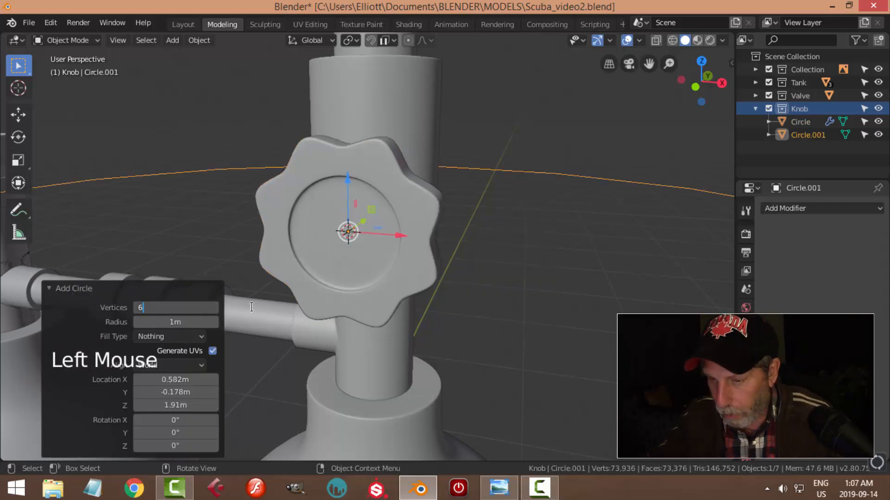
key(Return)
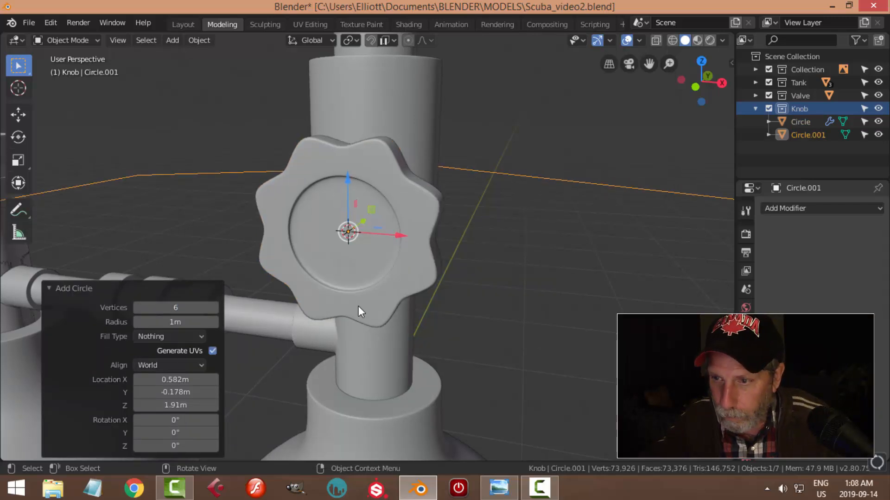
middle_drag(434, 261, 366, 266)
scroll(363, 273, down, 6)
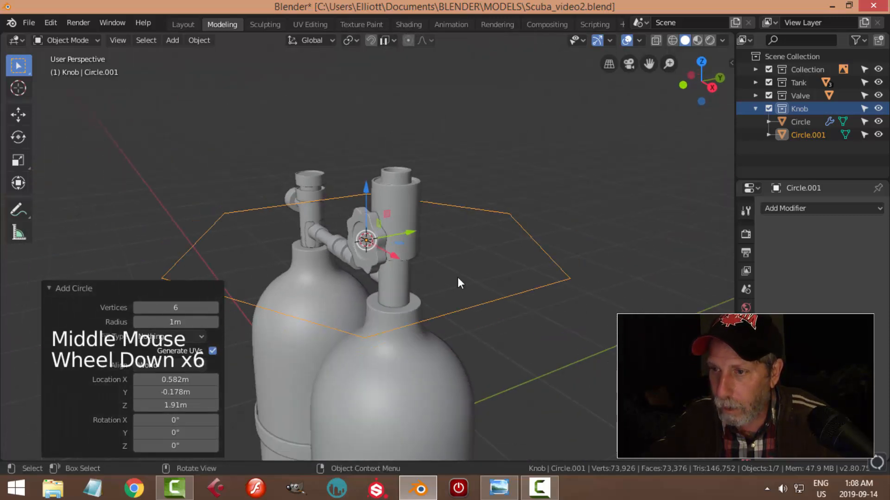
key(Tab)
key(s)
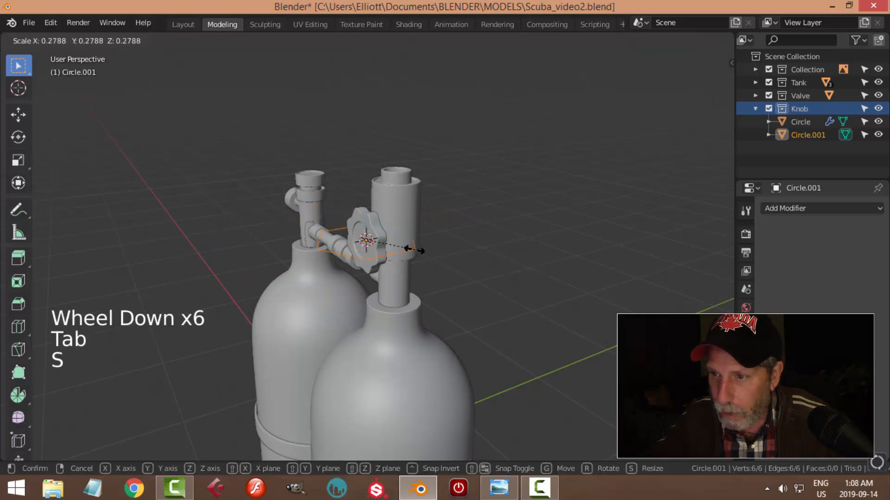
click(391, 251)
- Rotate the hexagon 90° about X and move it about -0.057 m along Y in front of the knob
scroll(401, 256, up, 1)
text(r)
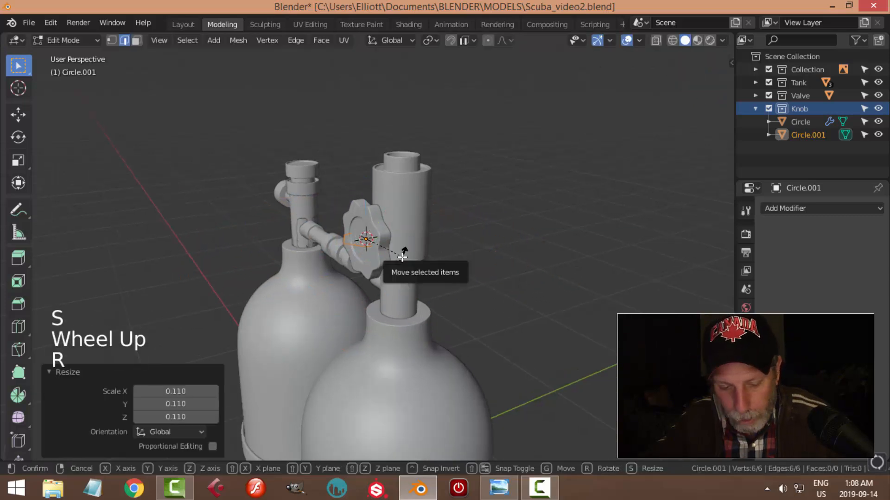
text(x90)
key(Return)
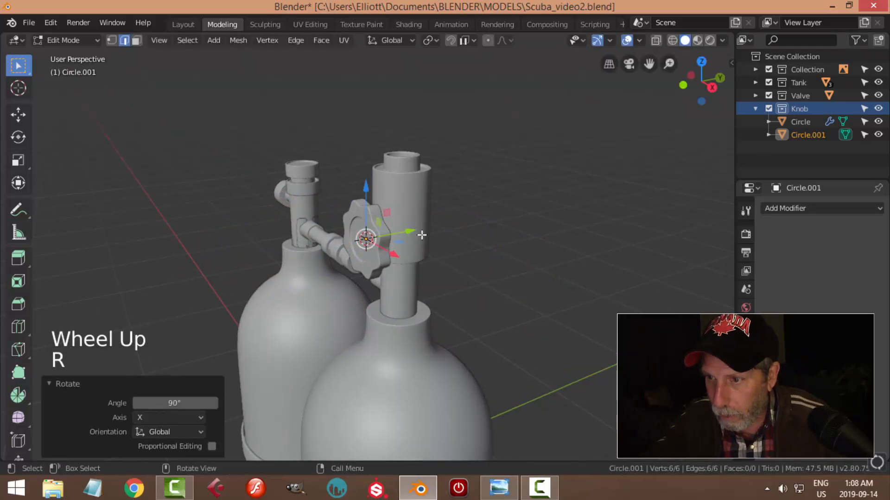
drag(416, 233, 458, 248)
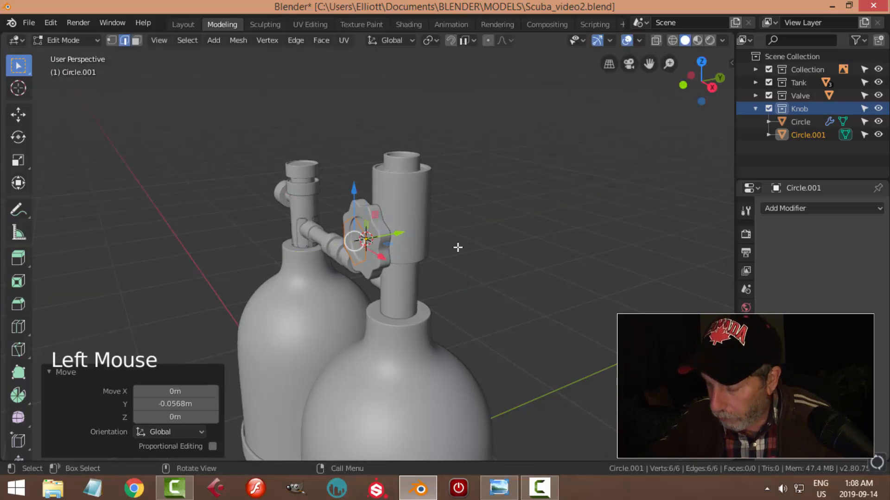
- Scale the hexagon to about half its size in front view and shift it along Y towards the knob's recess
key(KP_1)
scroll(455, 246, up, 4)
key(s)
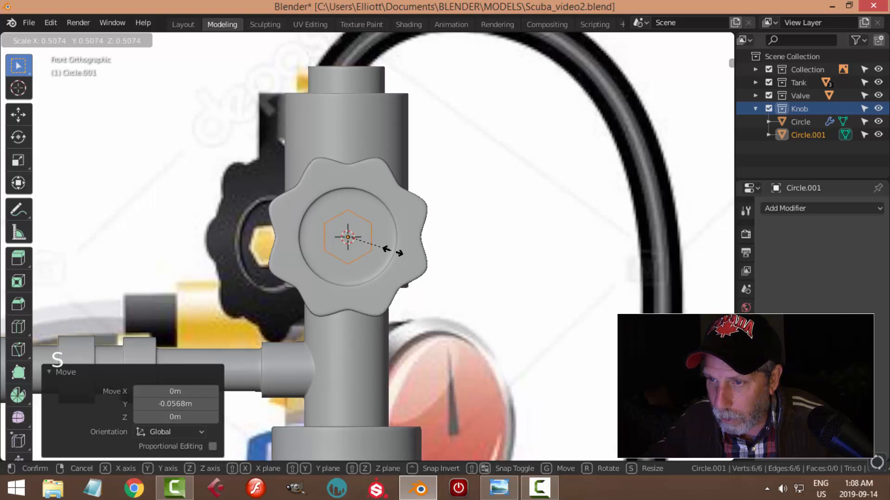
click(399, 253)
middle_drag(398, 253, 361, 223)
scroll(361, 223, up, 6)
drag(356, 199, 384, 204)
scroll(391, 214, down, 2)
- Extrude the hexagon outline about 0.019 m outward along Y to form the nut's side walls
middle_drag(391, 214, 381, 233)
scroll(380, 233, up, 1)
middle_drag(377, 201, 389, 231)
key(e)
drag(388, 200, 366, 210)
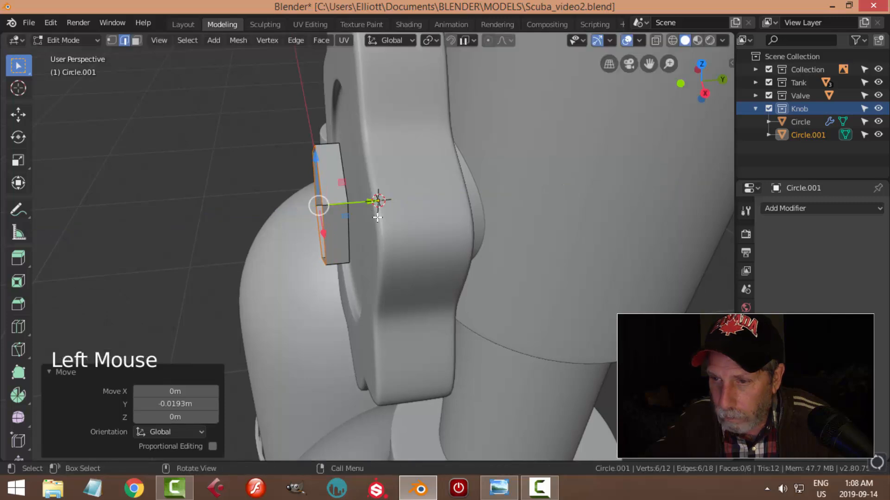
- Select the whole hexagon mesh, extrude it in place and shrink it inward by about 0.02 m to give the nut wall thickness
key(a)
middle_drag(413, 230, 445, 216)
key(KP_1)
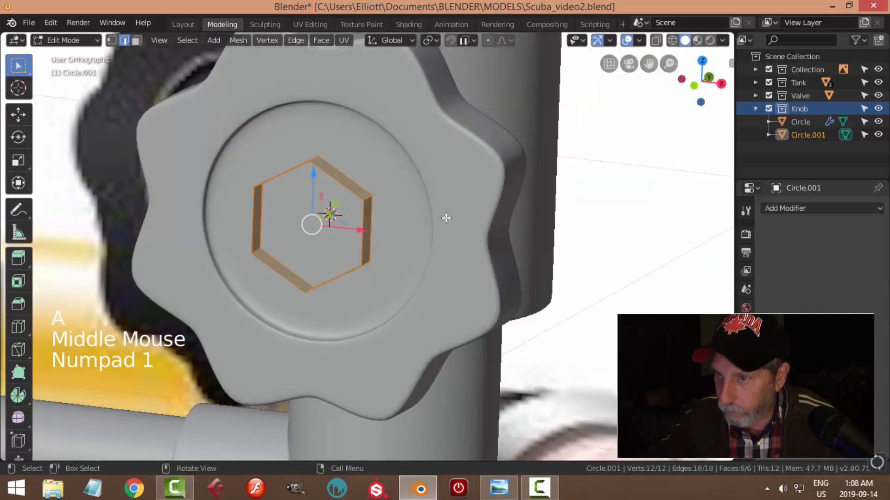
scroll(444, 218, up, 3)
key(e)
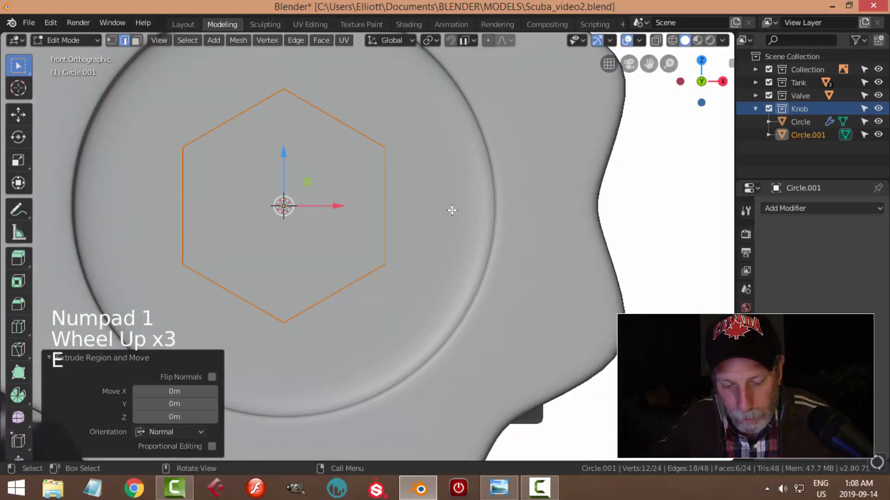
key(alt+s)
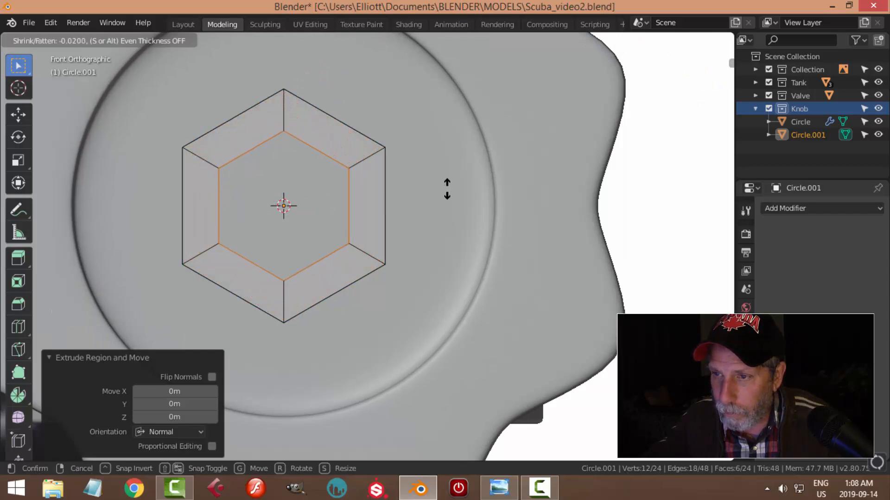
click(447, 187)
middle_drag(465, 187, 406, 184)
scroll(408, 200, down, 2)
key(alt+a)
key(KP_7)
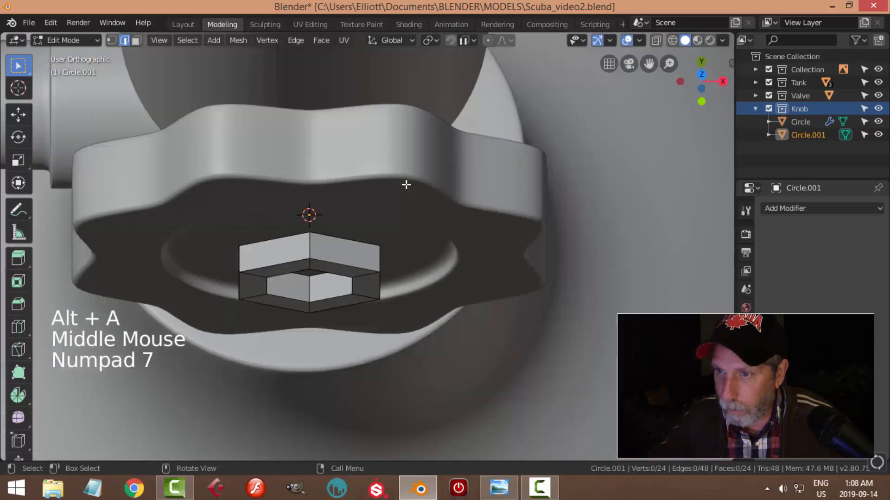
key(KP_1)
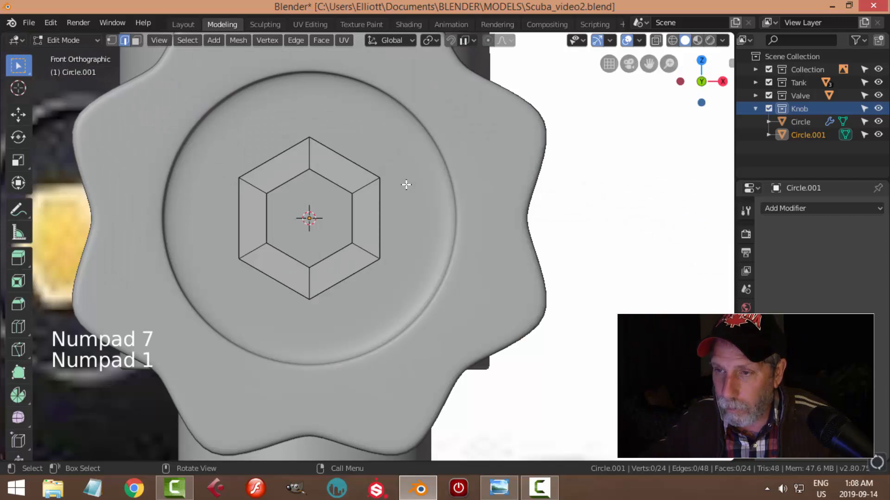
- Select the whole nut, deselect its inner ring of vertices using circle select in wireframe, and return to solid shading
key(a)
scroll(370, 218, up, 2)
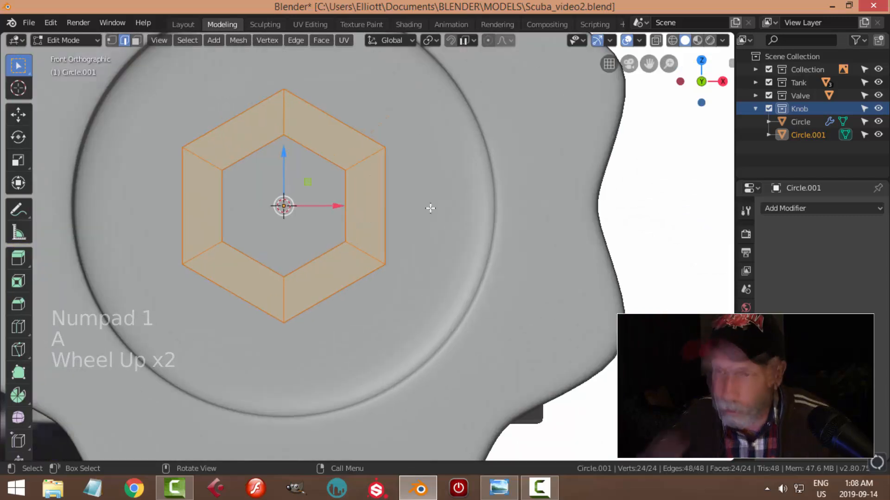
key(z)
click(366, 211)
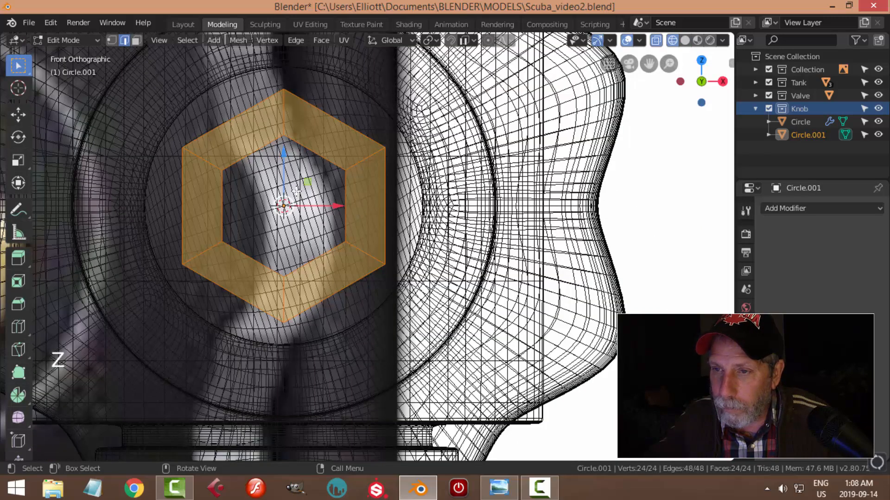
key(1)
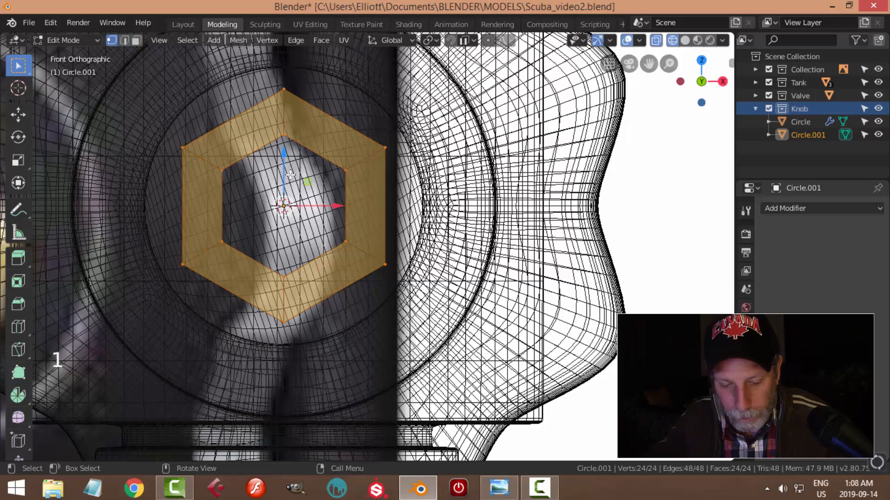
key(c)
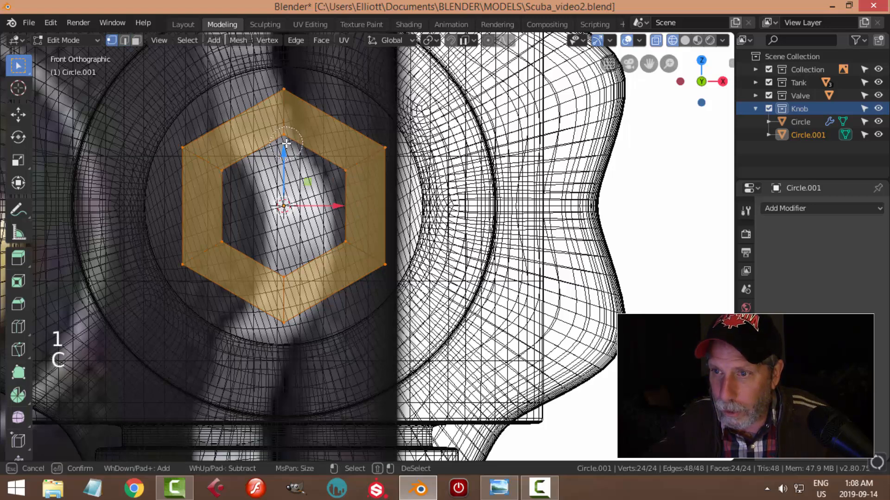
shift+drag(284, 141, 337, 169)
mouse_move(341, 221)
shift+mouse_down()
mouse_move(331, 241)
mouse_move(278, 264)
mouse_move(225, 234)
shift+mouse_up()
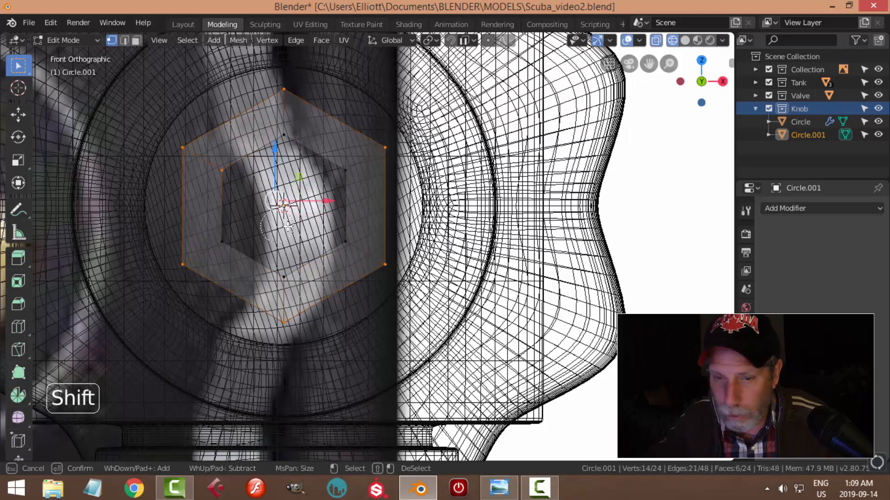
key(Escape)
scroll(373, 224, down, 2)
mouse_move(374, 224)
middle_down()
mouse_move(411, 254)
mouse_move(425, 176)
mouse_move(441, 179)
middle_up()
key(z)
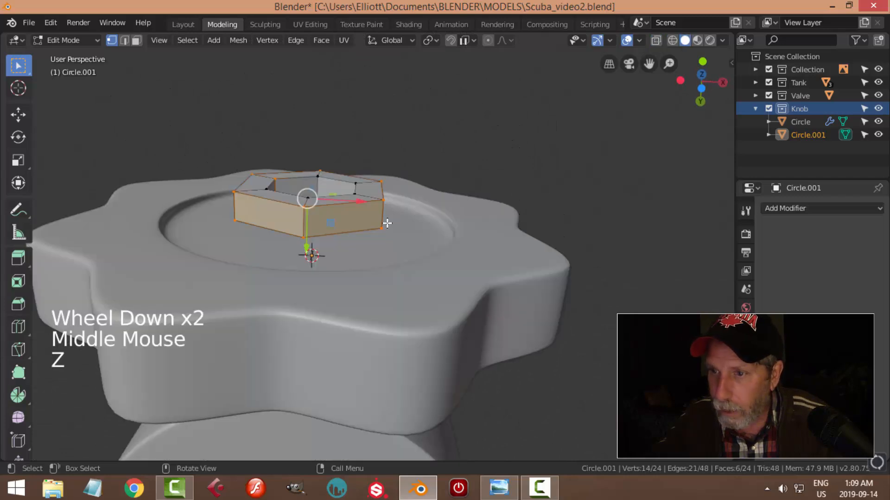
- Try to bevel the selected nut edges by about 0.0014 m with 2 segments
scroll(387, 221, up, 3)
middle_drag(387, 221, 432, 216)
key(ctrl+b)
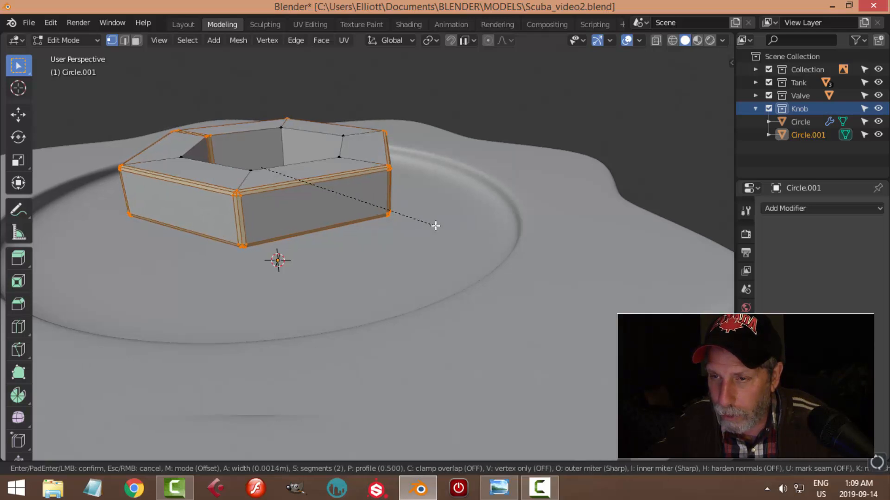
click(436, 225)
middle_drag(446, 202, 451, 227)
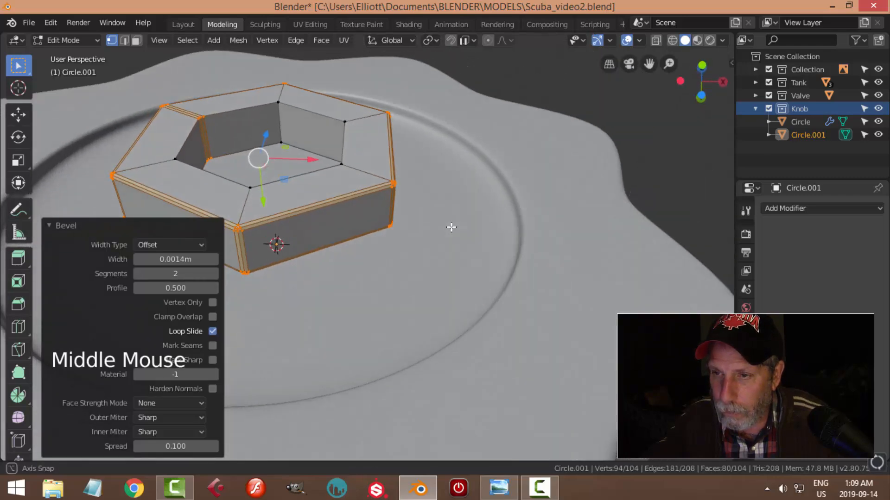
shift+middle_drag(345, 182, 441, 230)
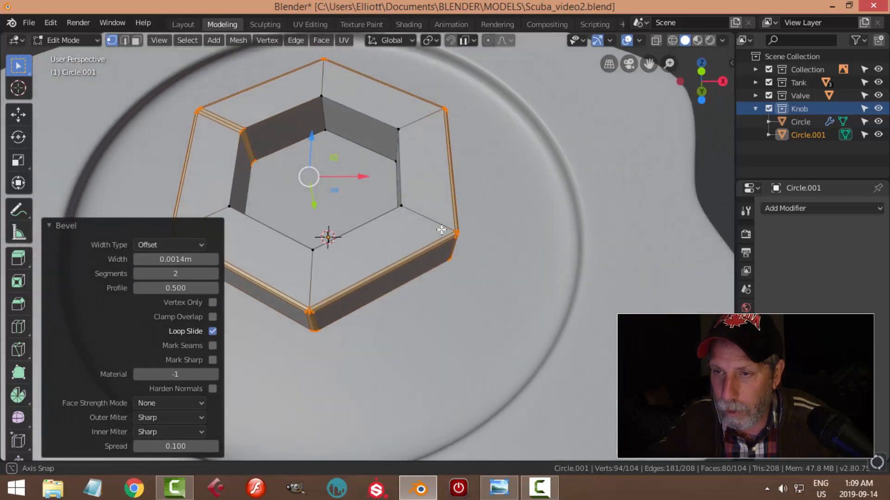
key(ctrl+z)
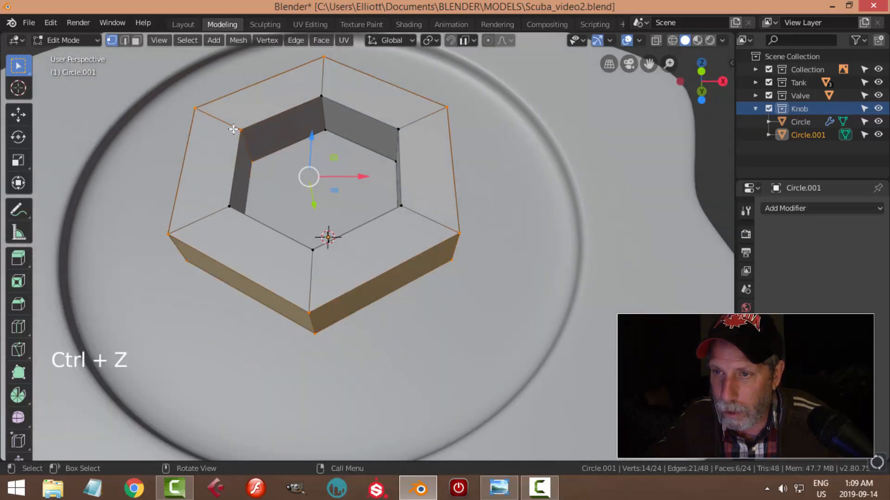
- Remove the stray inner corner from the selection and bevel the nut's outer edges by about 0.00155 m with 2 segments
shift+click(234, 129)
middle_drag(420, 185, 485, 196)
key(ctrl+b)
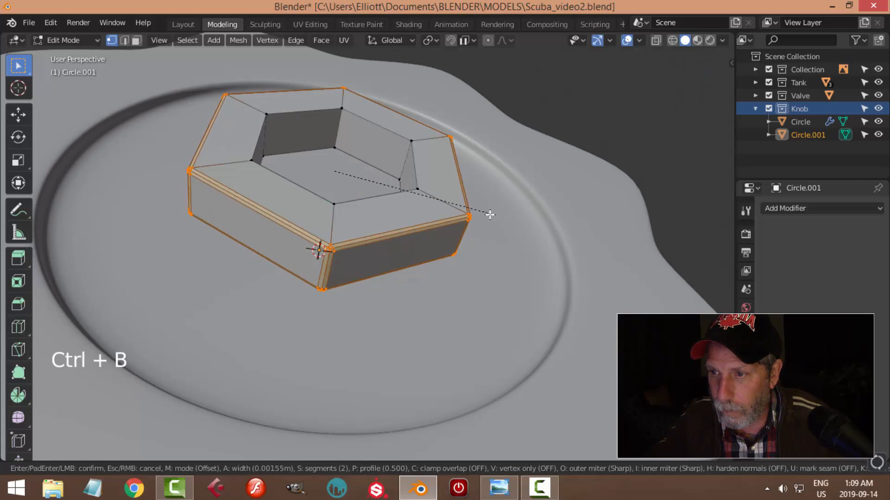
click(489, 215)
key(Tab)
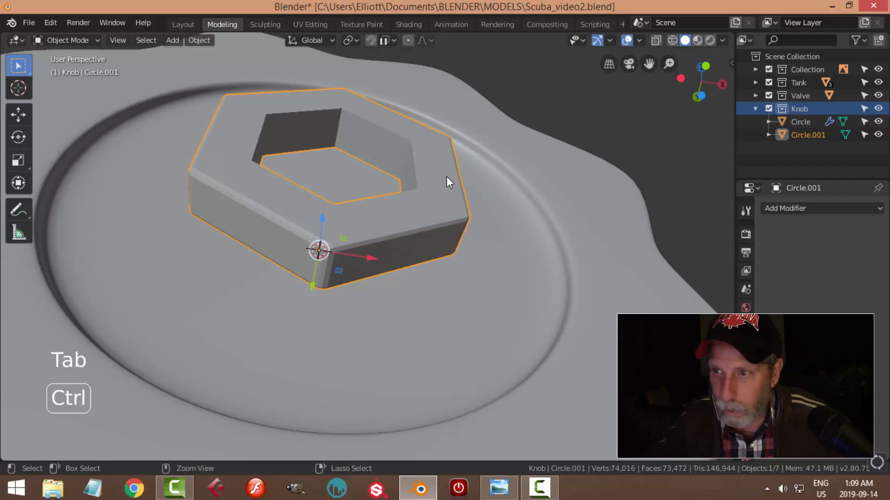
- Add a level 2 Subdivision Surface modifier to the hex nut
key(ctrl+2)
middle_drag(446, 176, 437, 157)
scroll(349, 203, up, 2)
middle_drag(348, 204, 344, 183)
scroll(351, 201, up, 1)
- Add two loop cuts around the nut's inner hole wall, sliding one close to each end to sharpen the rims
key(Tab)
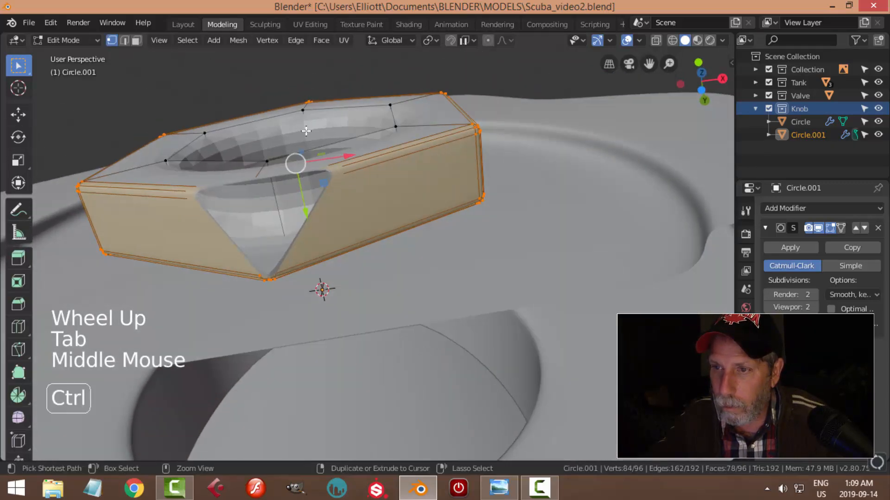
key(ctrl+r)
click(303, 124)
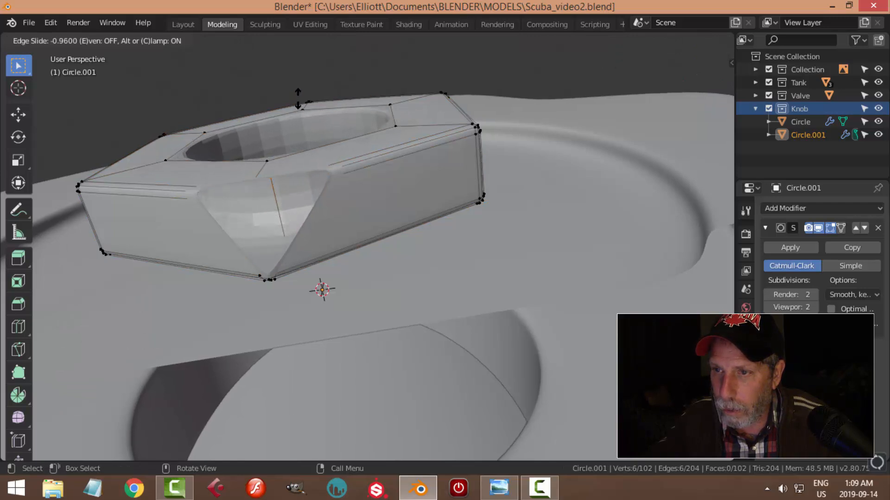
click(297, 98)
middle_drag(287, 133, 294, 123)
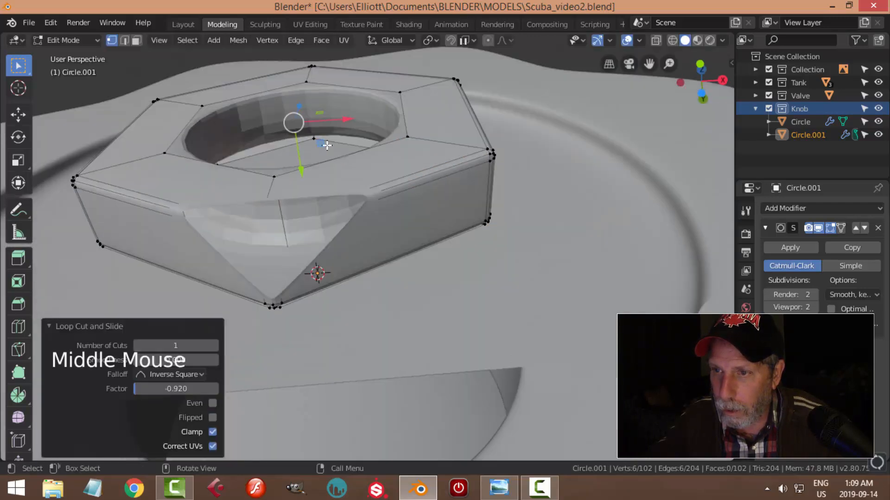
key(ctrl+r)
click(313, 119)
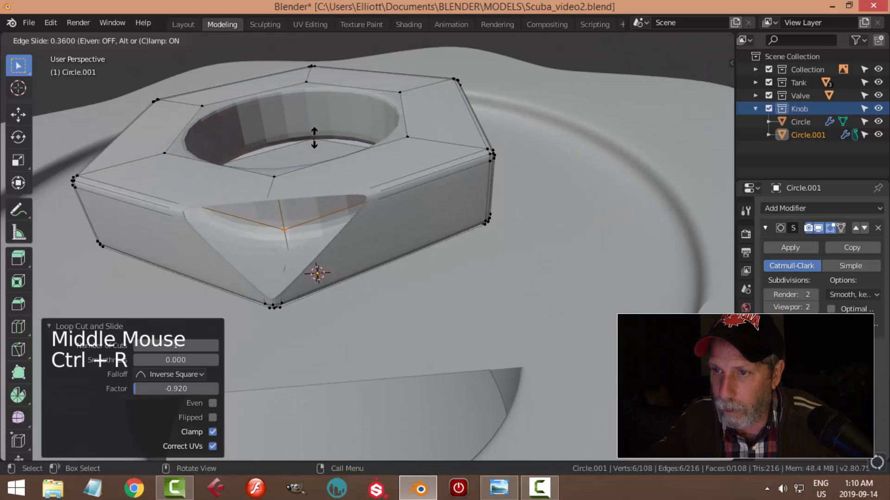
click(315, 142)
key(Tab)
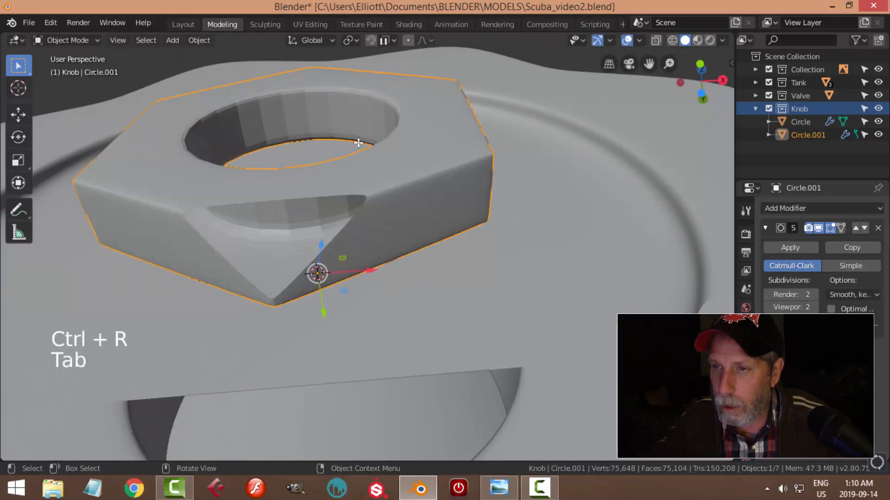
- Apply smooth shading to the hex nut and deselect it
right_click(409, 146)
click(406, 145)
scroll(420, 205, down, 3)
middle_drag(421, 205, 441, 244)
key(alt+a)
- Select the hex nut, move it slightly along Y to seat it in the knob's recess, and deselect it
scroll(475, 233, down, 2)
click(347, 237)
drag(440, 235, 457, 236)
key(alt+a)
scroll(389, 240, down, 3)
middle_drag(388, 239, 485, 261)
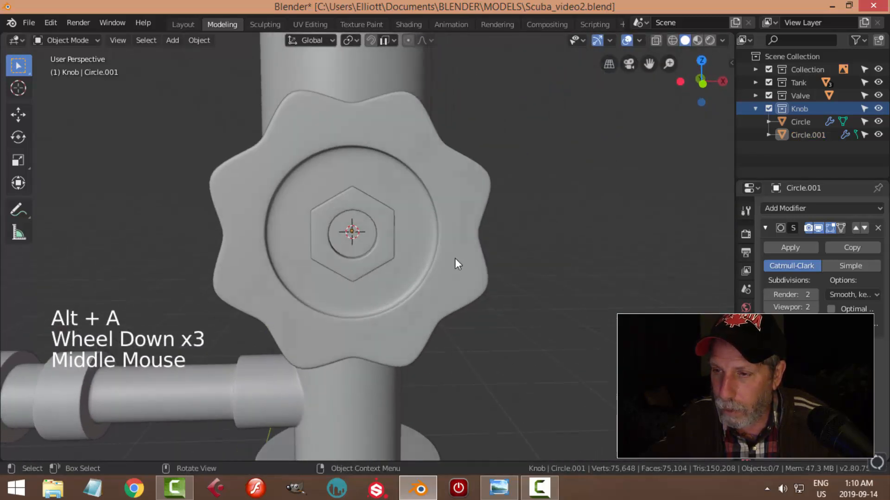
- Add a loop cut around the nut's front face and slide it into place
scroll(422, 259, up, 3)
scroll(422, 258, up, 2)
middle_drag(421, 258, 431, 190)
mouse_move(434, 231)
middle_down()
mouse_move(440, 189)
mouse_move(422, 208)
mouse_move(430, 212)
mouse_move(411, 206)
mouse_move(435, 218)
middle_up()
click(411, 206)
key(Tab)
key(ctrl+r)
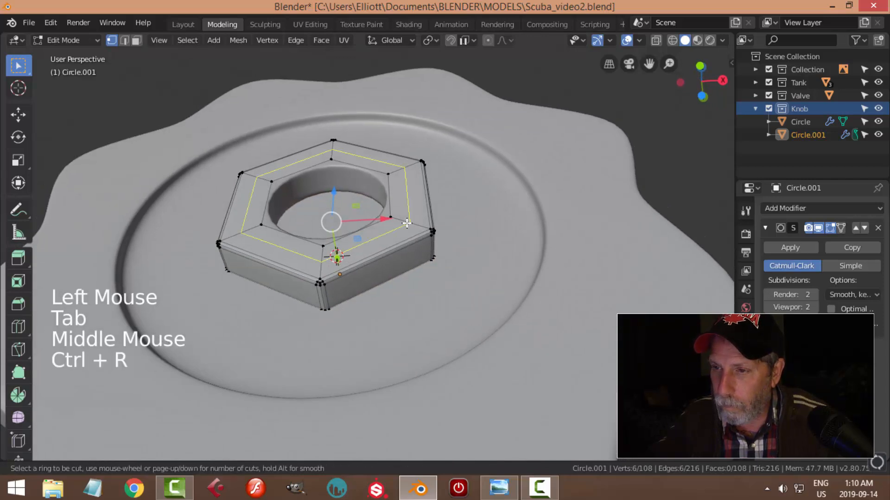
click(403, 224)
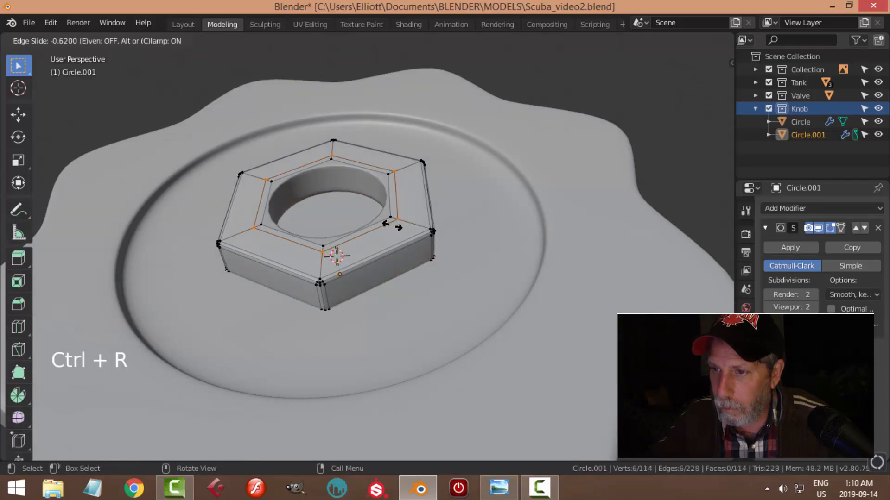
click(446, 223)
key(Tab)
key(alt+a)
scroll(446, 224, down, 3)
middle_drag(447, 223, 430, 187)
scroll(421, 219, up, 2)
middle_drag(422, 219, 372, 263)
- Place the front-face loop cut close to the nut's inner hole, leave Edit Mode and clear the selection
click(392, 236)
key(Tab)
scroll(360, 242, up, 2)
key(alt+a)
scroll(377, 247, down, 2)
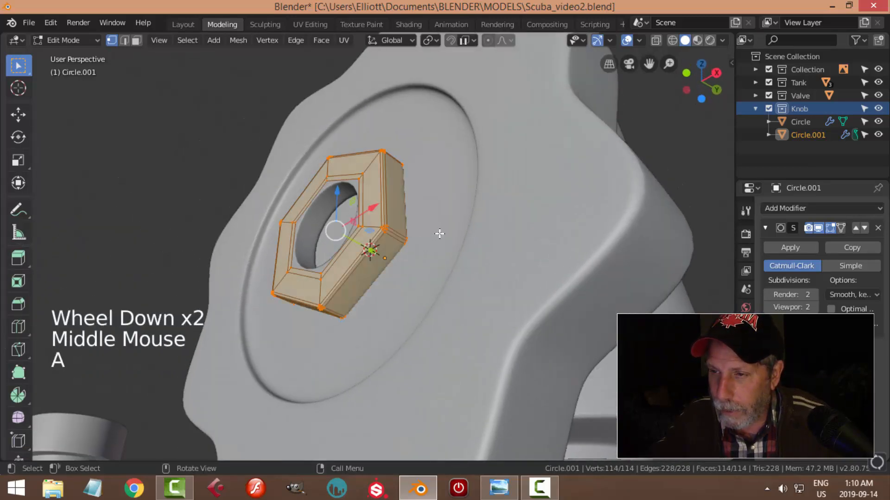
- Select all of the nut's geometry and move it -0.0522 m along Y, out of the knob's recess
key(a)
middle_drag(433, 238, 408, 289)
mouse_move(385, 221)
mouse_down()
mouse_move(397, 216)
mouse_move(385, 217)
mouse_up()
middle_drag(385, 217, 306, 261)
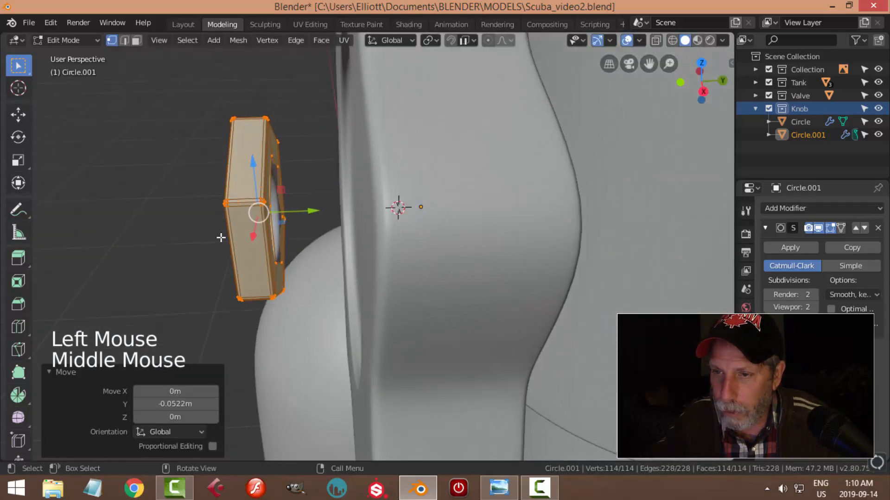
- Add a loop cut around the nut's outer side wall and slide it toward the back edge with a factor of 0.758
key(ctrl+r)
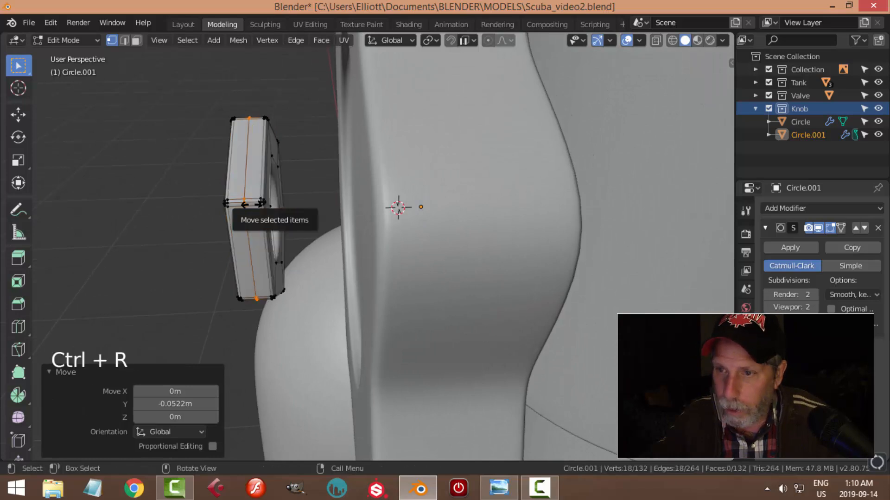
click(261, 207)
click(263, 209)
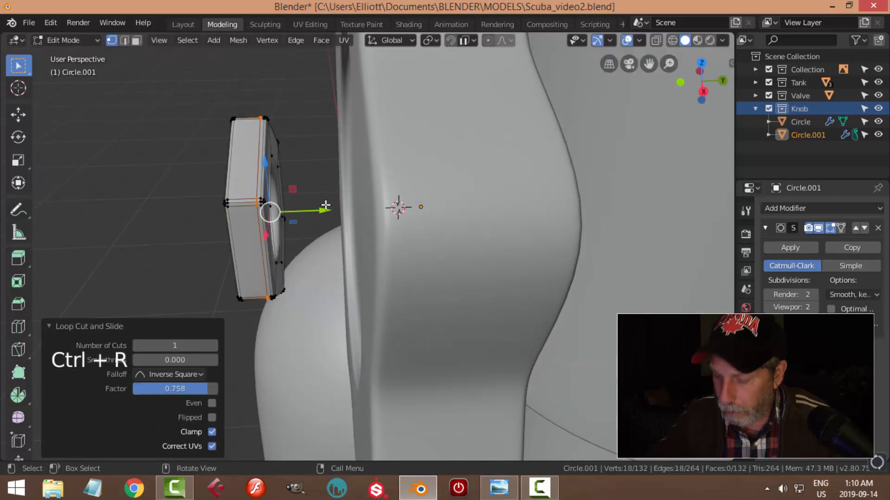
- In a wireframe right view, box-select the rearmost vertices of the nut and delete them
key(KP_3)
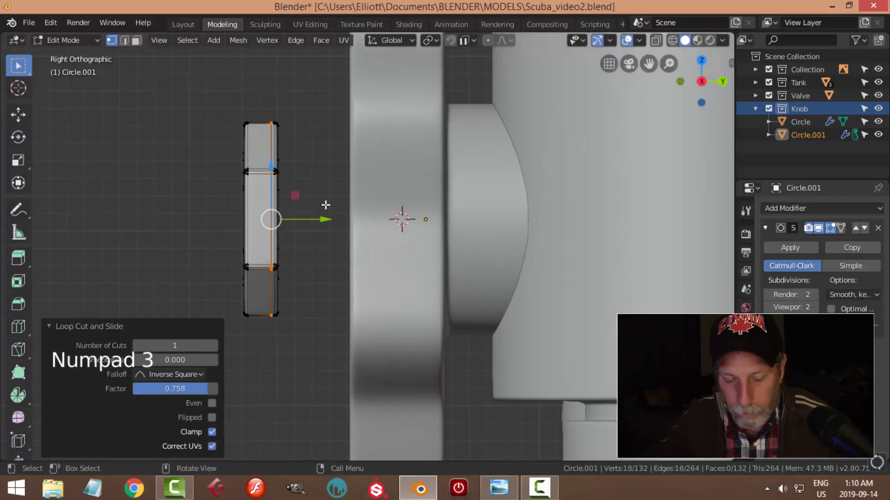
key(alt+a)
key(z)
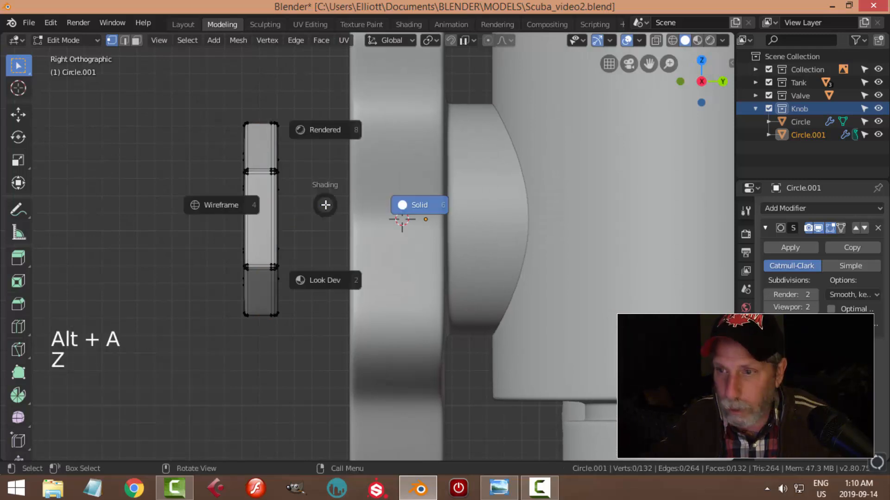
click(243, 204)
key(b)
drag(299, 344, 276, 83)
key(x)
click(308, 133)
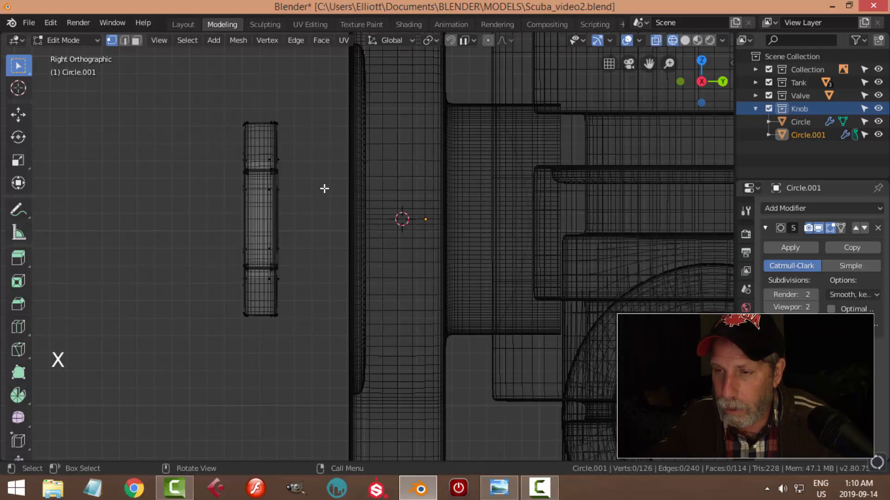
- Move the whole nut about 0.052 m along Y back into the knob's recess in solid view, and deselect it in Object Mode
key(a)
middle_drag(314, 222, 321, 251)
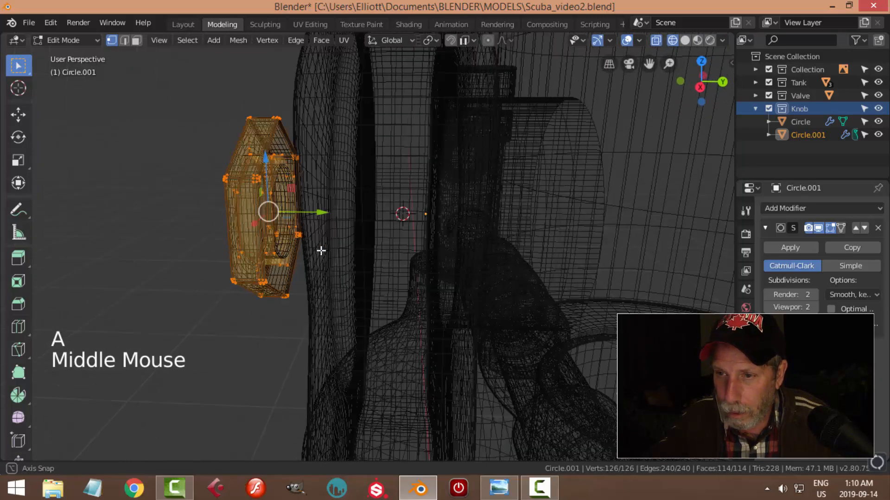
key(z)
mouse_move(409, 254)
middle_down()
mouse_move(344, 254)
mouse_move(370, 274)
mouse_move(334, 234)
middle_up()
drag(302, 214, 392, 229)
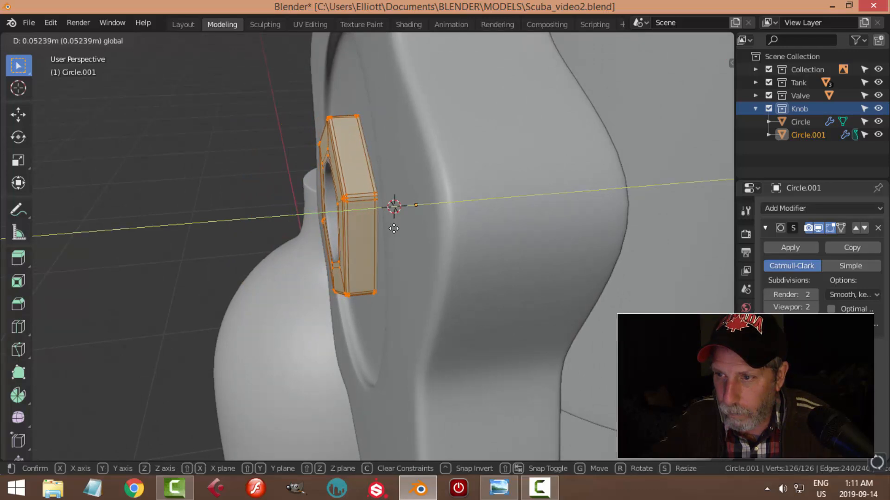
click(395, 231)
key(alt+a)
key(Tab)
key(alt+a)
scroll(399, 238, down, 3)
middle_drag(399, 238, 520, 195)
scroll(465, 205, down, 4)
middle_drag(465, 205, 375, 226)
- Add a loop cut on the nut's front face and slide it toward the outer hexagonal edge with a factor of 0.635
click(374, 227)
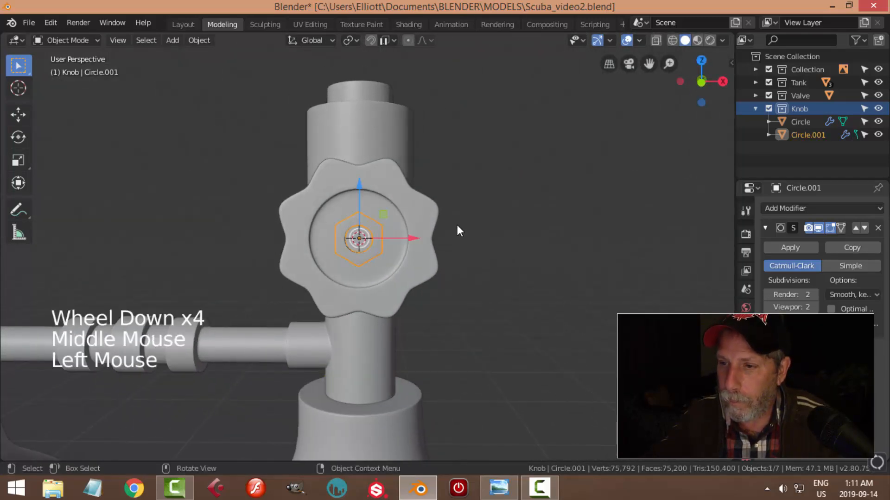
key(KP_1)
scroll(457, 226, up, 7)
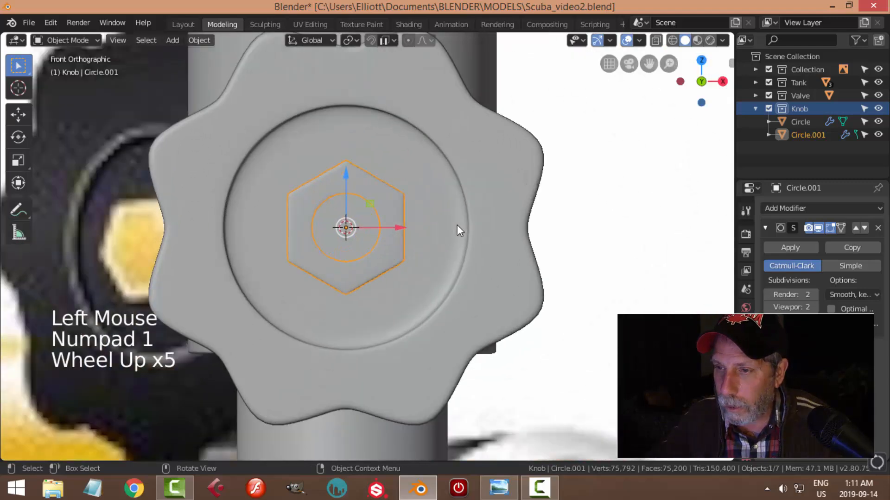
key(Tab)
scroll(307, 198, up, 2)
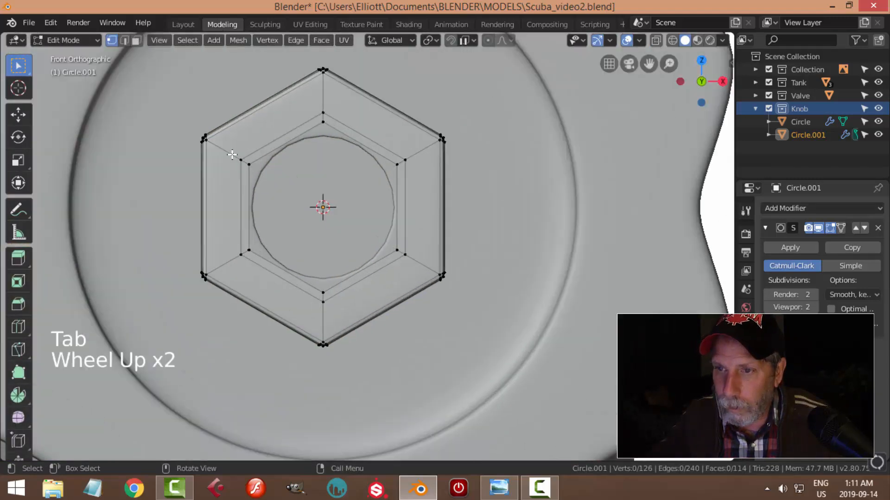
key(ctrl+r)
click(231, 150)
click(217, 152)
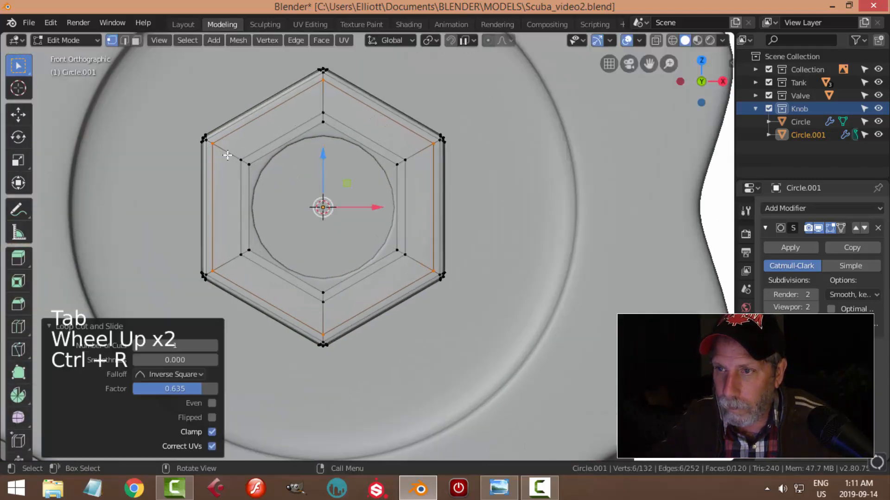
key(Tab)
key(alt+a)
scroll(469, 227, down, 3)
middle_drag(438, 254, 452, 213)
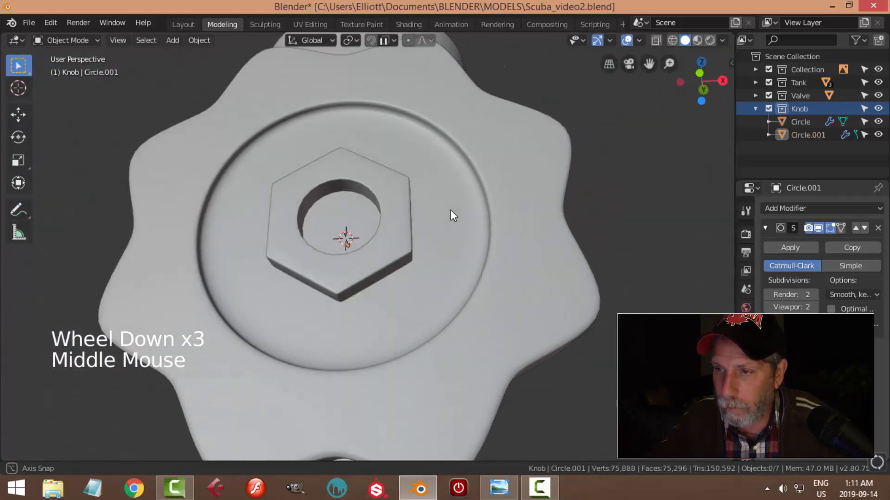
- Snap the 3D cursor to the centre of the nut's inner hole loop and return to Object Mode with nothing selected
click(391, 204)
key(Tab)
scroll(390, 204, up, 2)
key(alt+a)
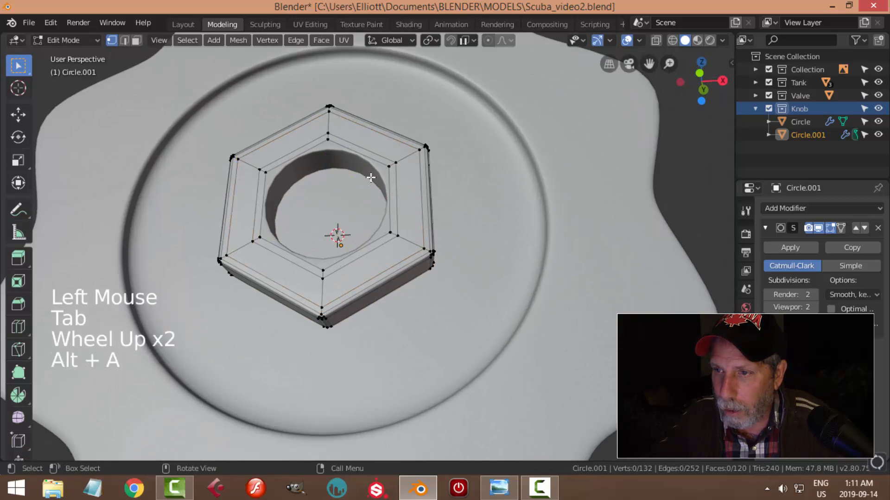
alt+shift+click(366, 156)
middle_drag(453, 193, 439, 216)
key(shift+s)
click(449, 283)
key(Tab)
key(alt+a)
scroll(402, 221, down, 2)
- Add a mesh circle with 12 vertices at the 3D cursor in the nut's hole
middle_drag(402, 221, 431, 230)
key(shift+a)
mouse_move(397, 221)
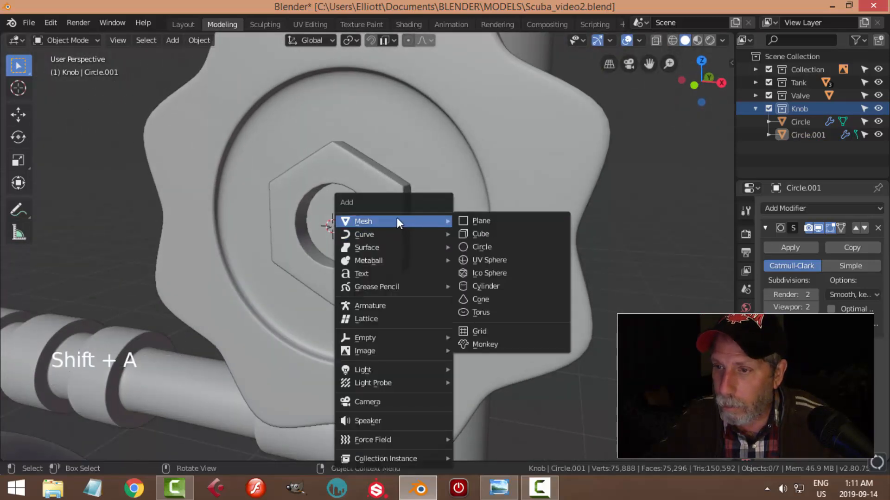
click(480, 246)
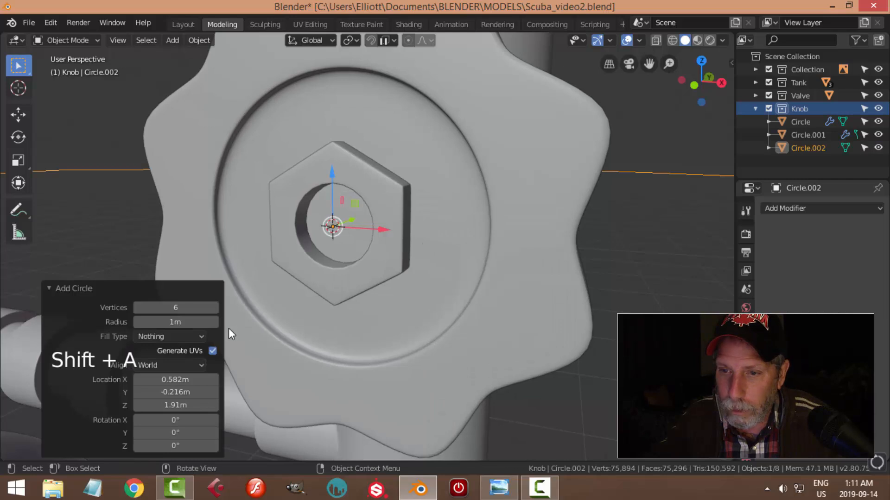
click(219, 308)
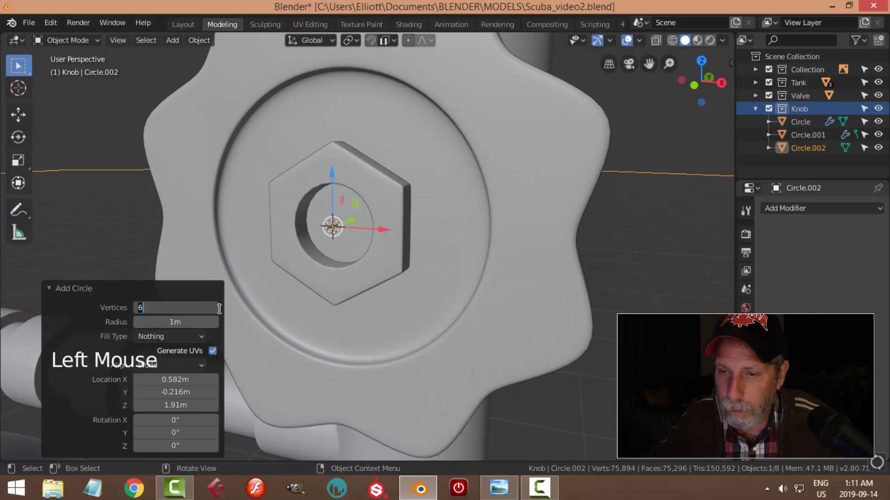
text(12)
click(370, 311)
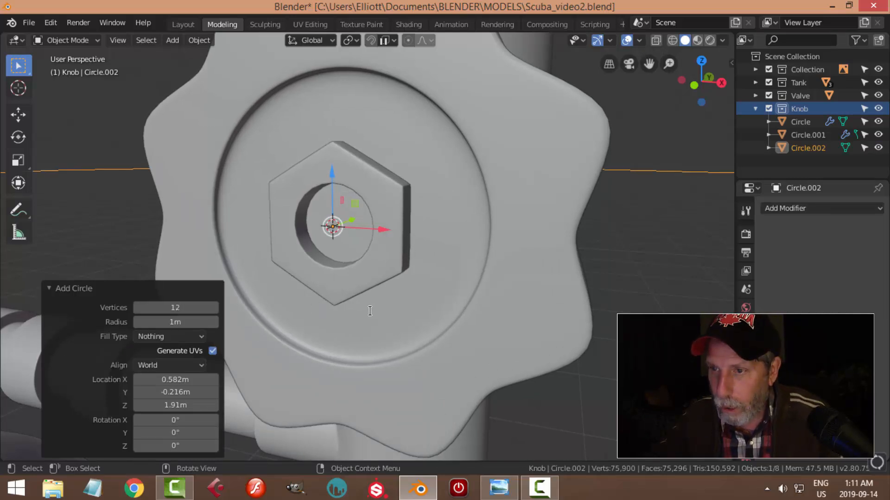
scroll(388, 297, down, 8)
scroll(426, 284, down, 2)
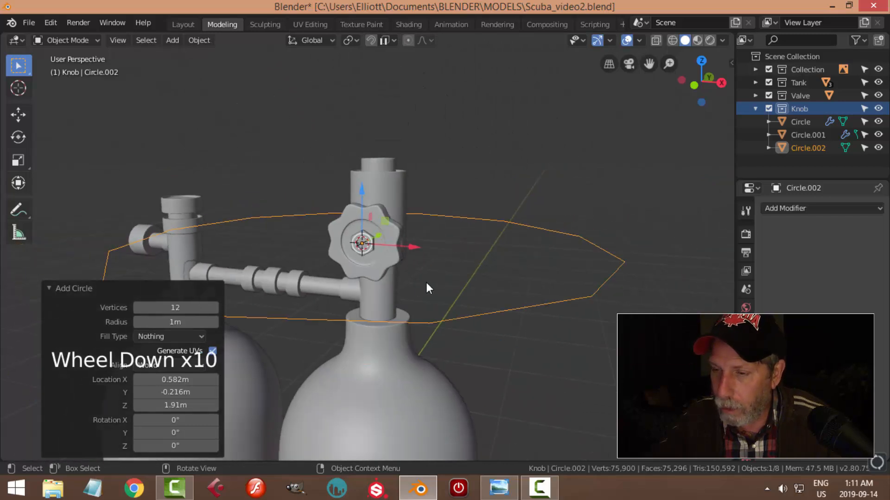
- Scale the circle's vertices down to roughly the nut's size and rotate them 90° about X
key(Tab)
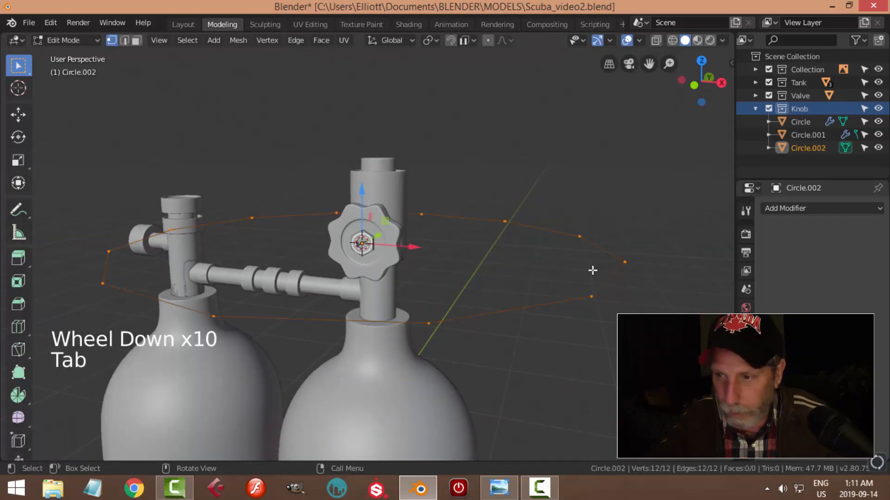
key(s)
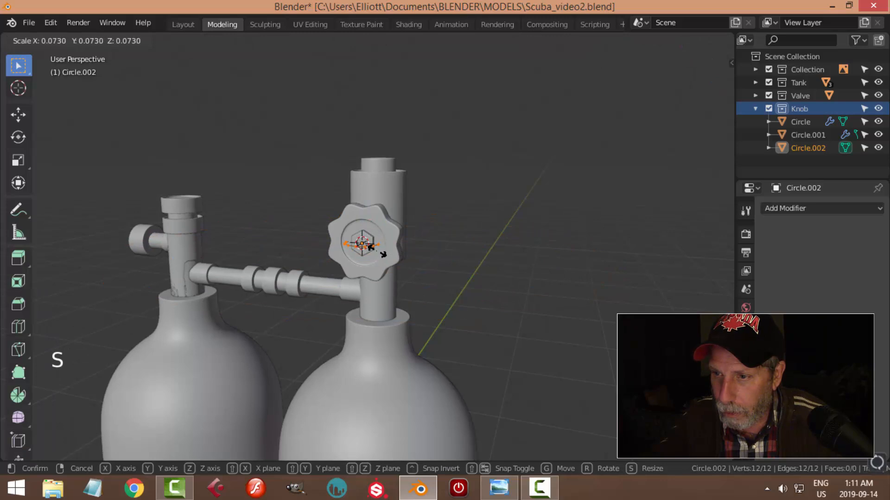
click(373, 250)
middle_drag(452, 244, 412, 258)
key(r)
key(x)
key(Return)
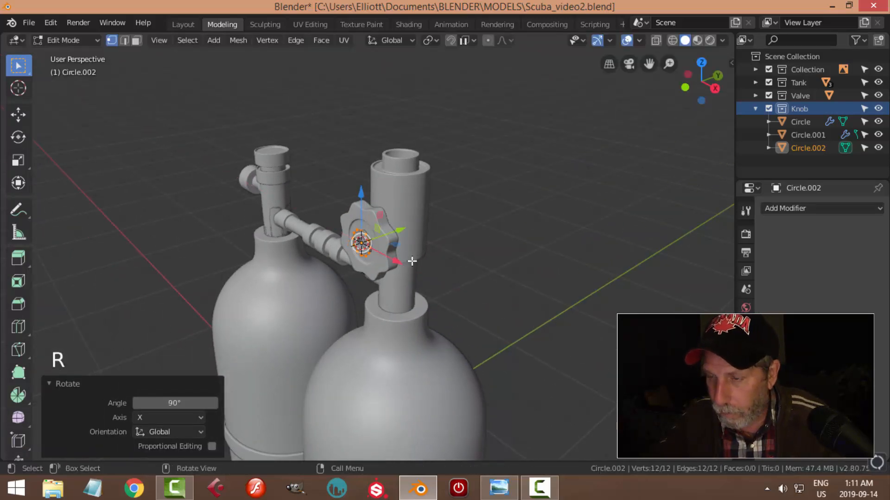
- Save the file and scale the circle by 0.455 in front view so that it fits inside the nut's hole
scroll(412, 258, up, 4)
key(KP_1)
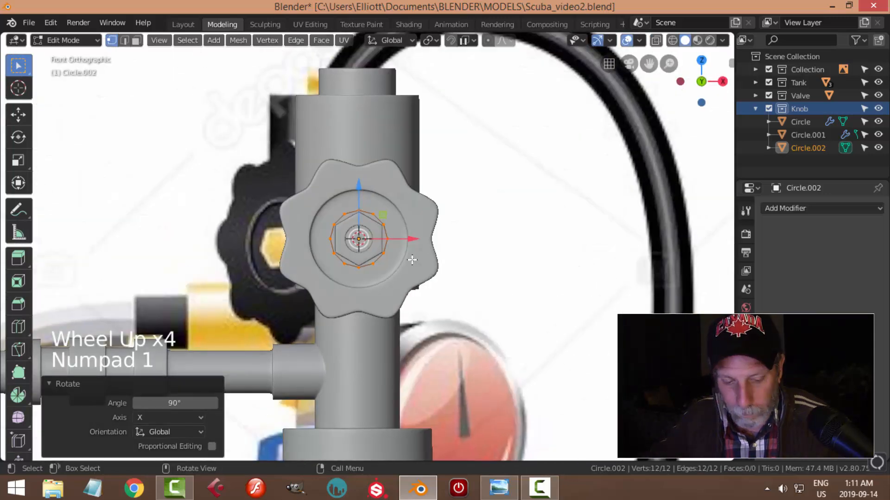
key(ctrl+s)
scroll(480, 238, up, 2)
key(s)
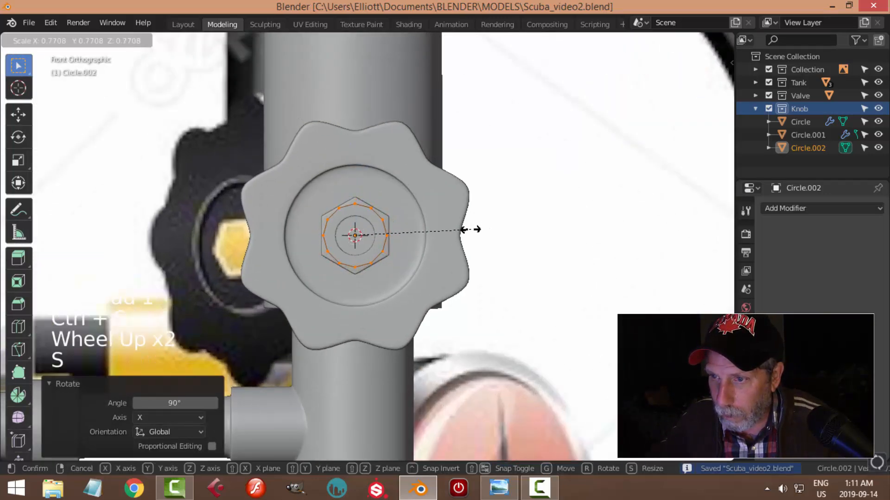
click(422, 236)
key(KP_1)
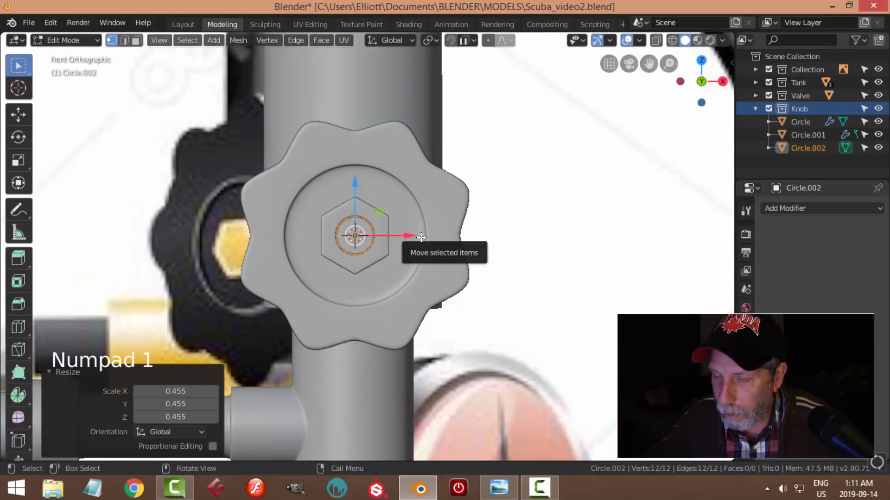
scroll(421, 237, up, 8)
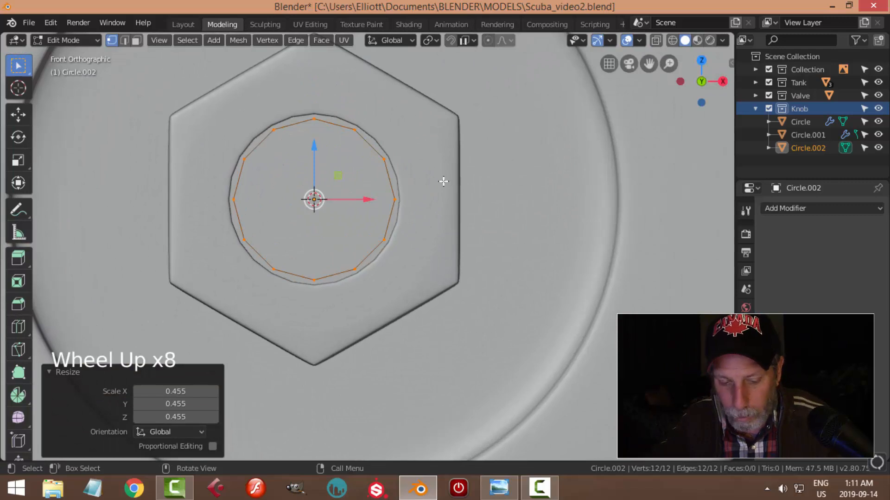
- Extrude the circle inward at a scale of 0.745 and close its centre with Grid Fill
key(e)
key(s)
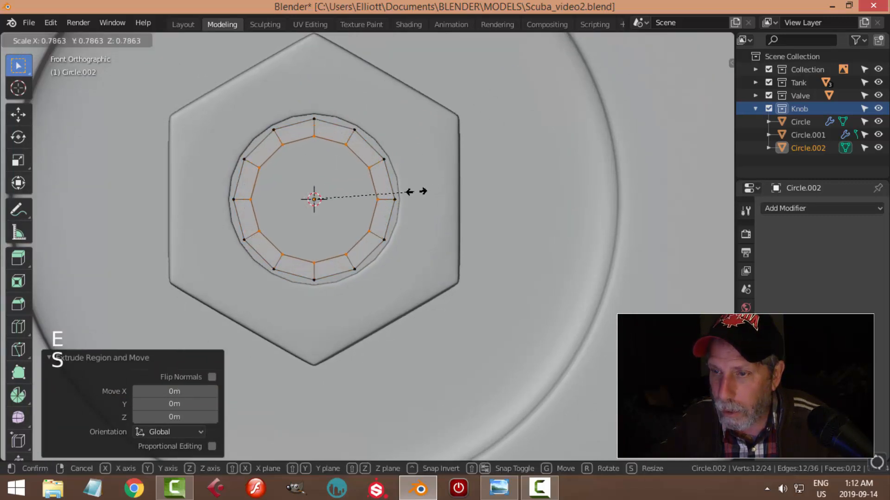
click(412, 195)
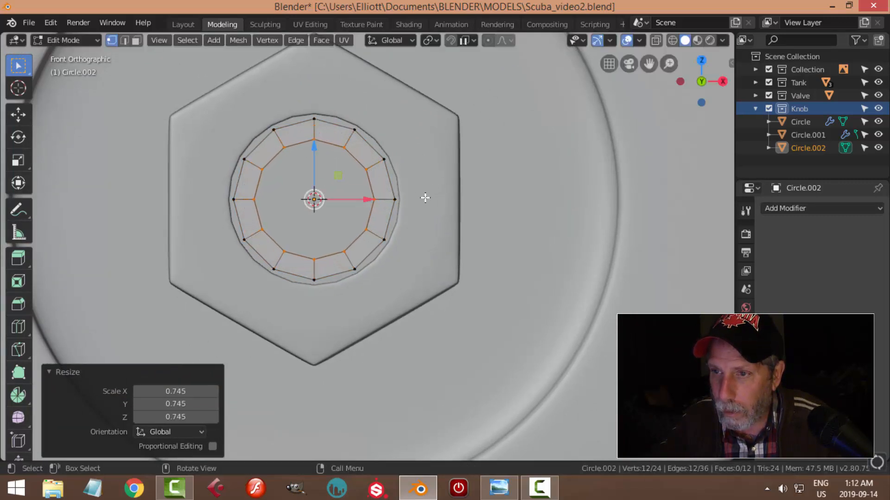
click(322, 44)
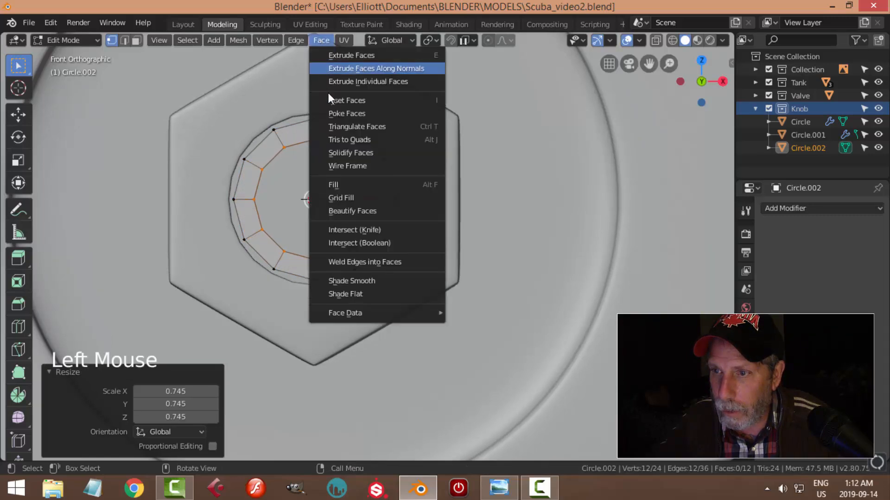
click(348, 198)
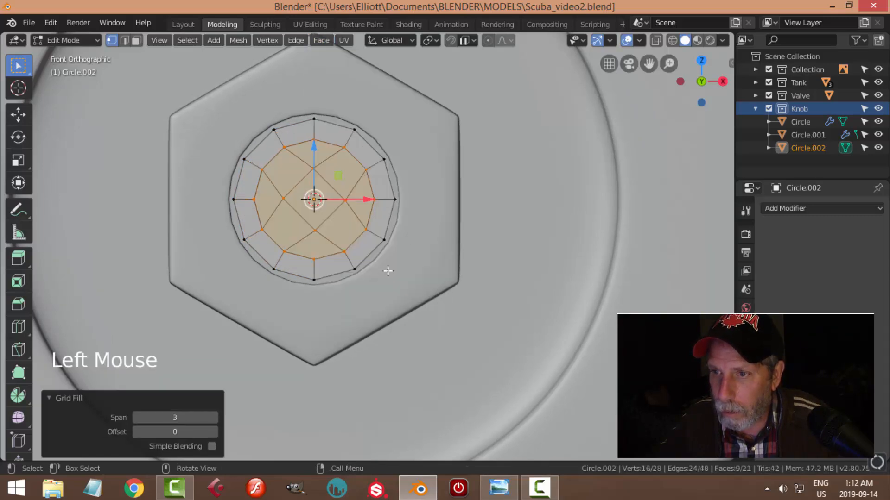
scroll(379, 214, up, 1)
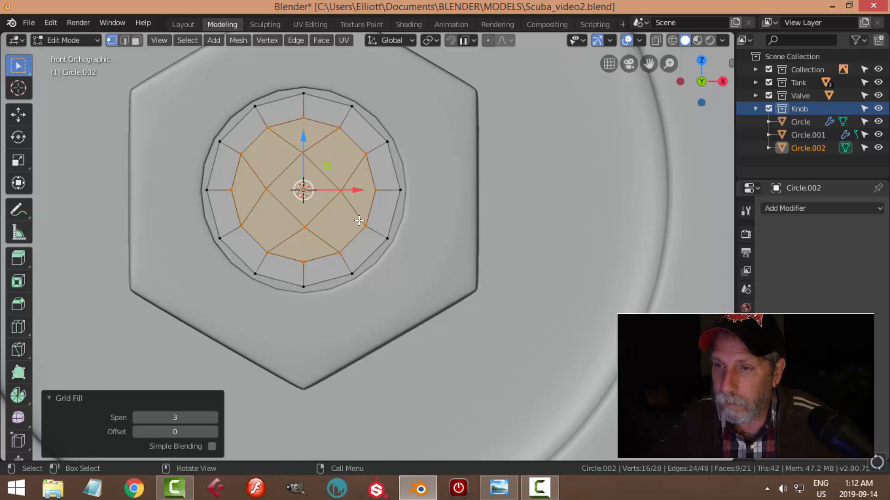
- Rotate the whole filled disc about 42.5° around Y to straighten its centre grid, and deselect it
key(a)
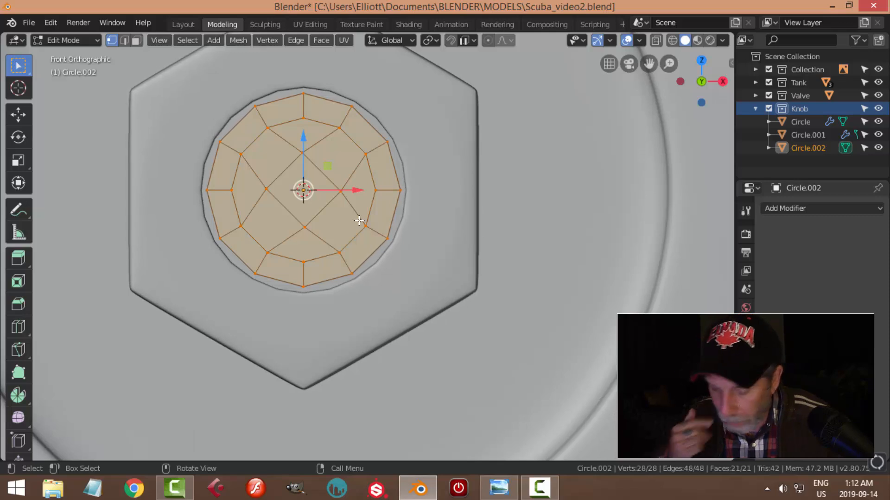
key(r)
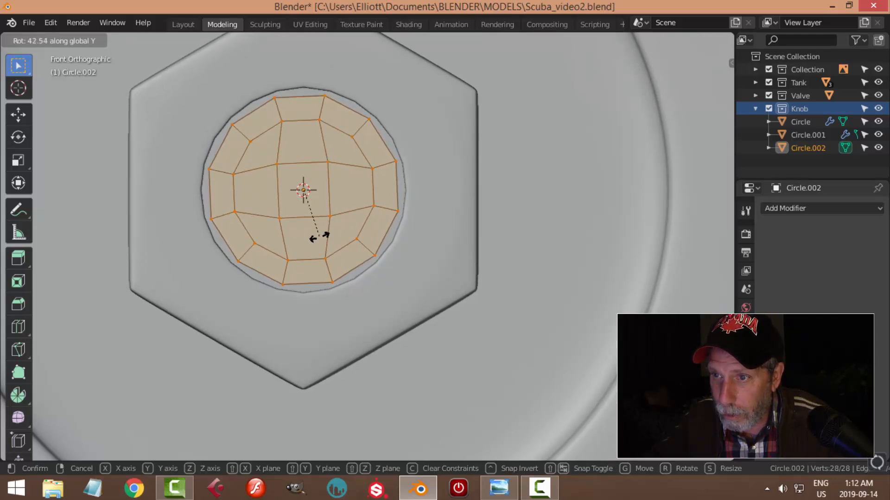
click(319, 237)
key(alt+a)
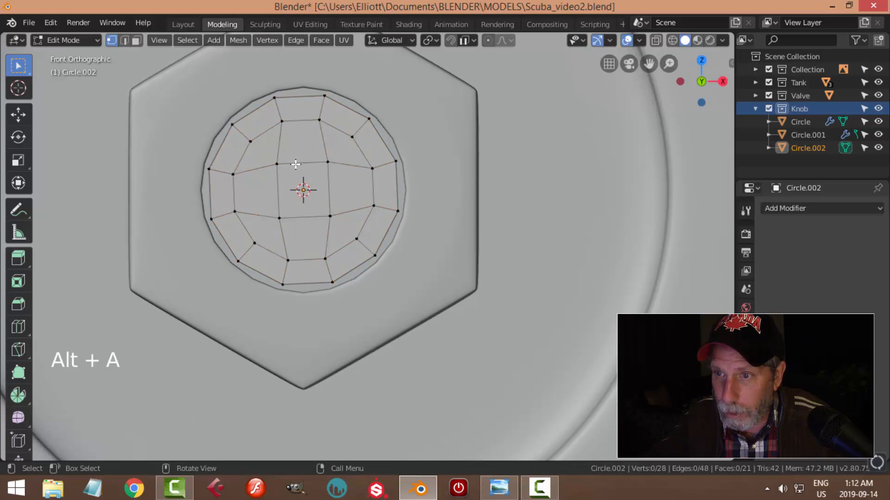
- Straighten the two inner vertical vertex columns of the disc's grid by scaling each column to 0 along X
key(b)
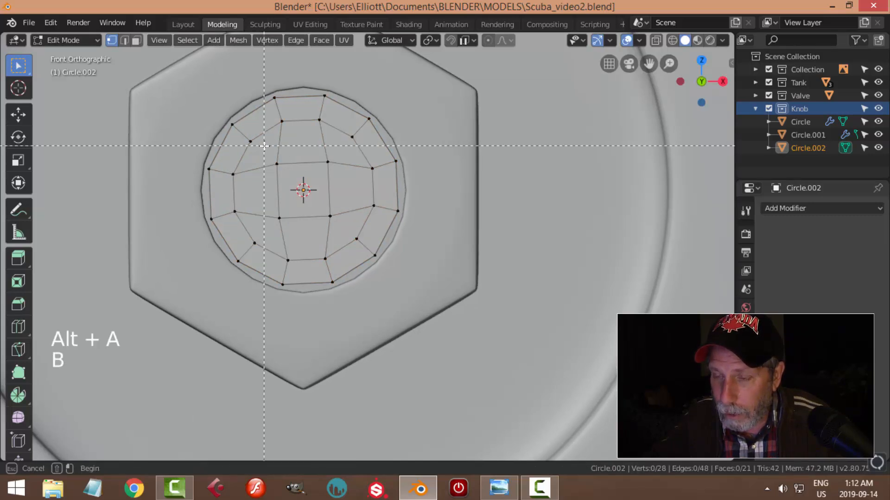
drag(262, 111, 277, 162)
drag(299, 264, 300, 265)
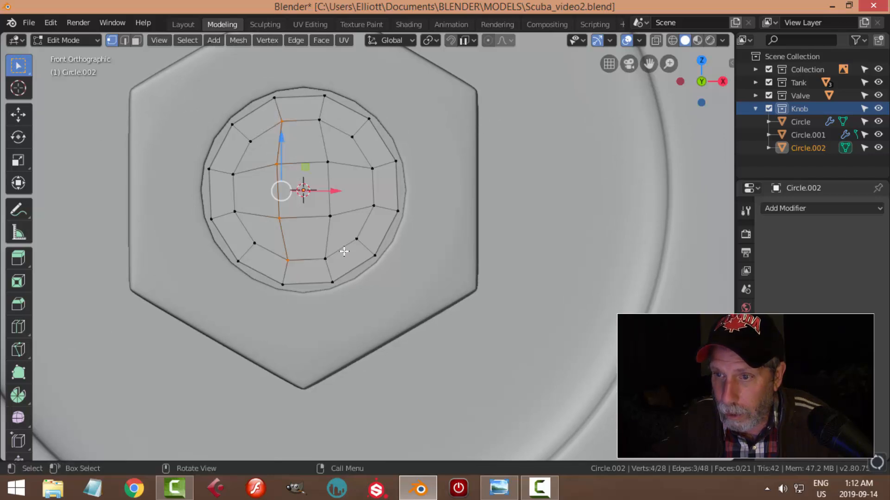
text(sx0)
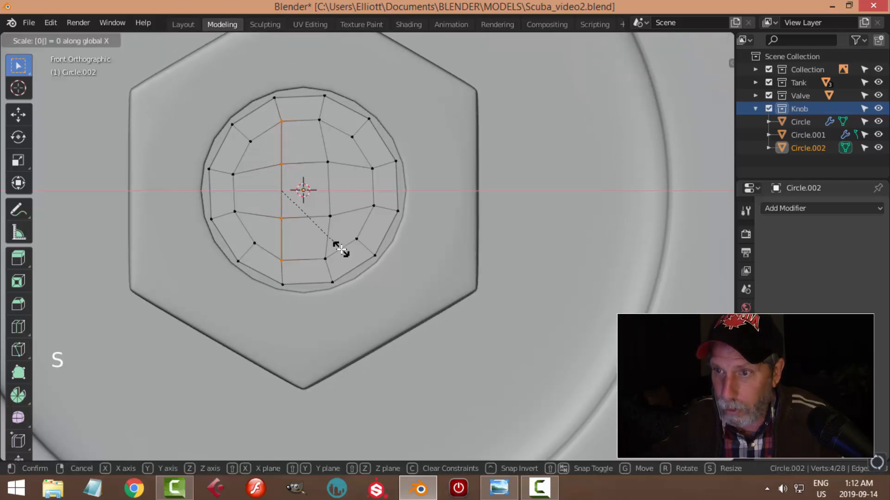
key(Return)
key(alt+a)
key(b)
drag(308, 110, 334, 218)
drag(340, 265, 340, 265)
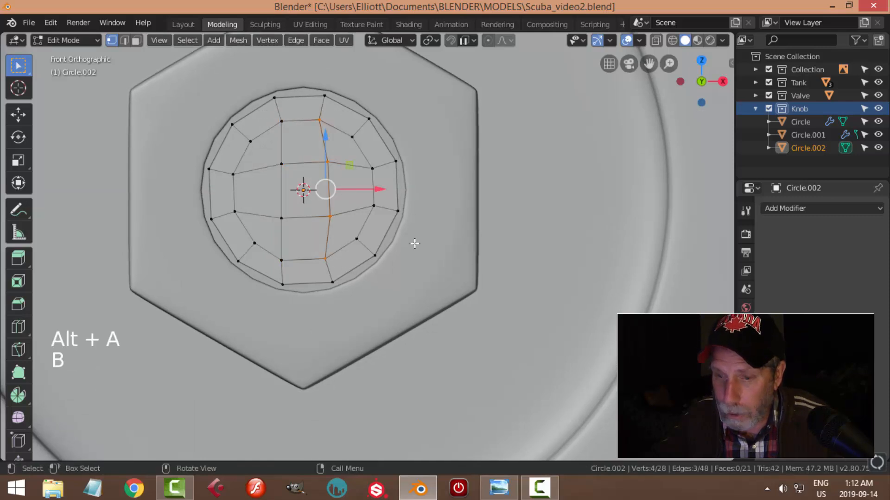
text(sx0)
key(Return)
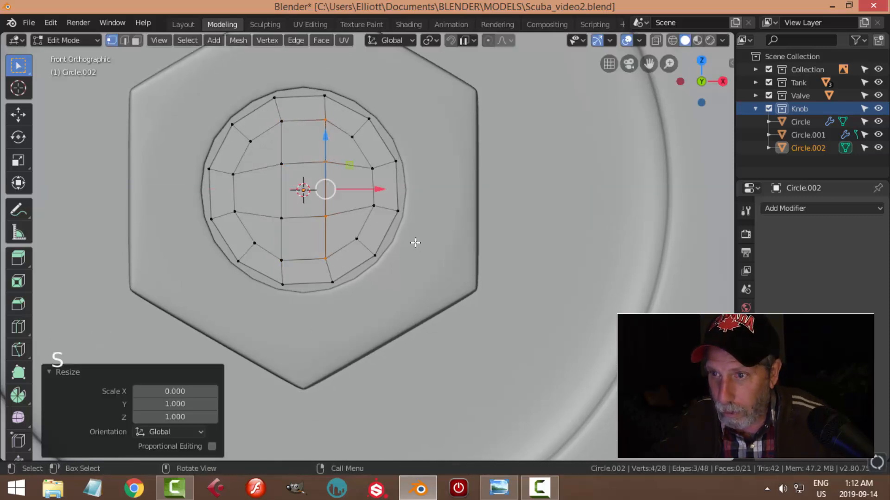
key(alt+a)
- Level the two inner horizontal vertex rows of the disc's grid by scaling each row to 0 along Z
key(b)
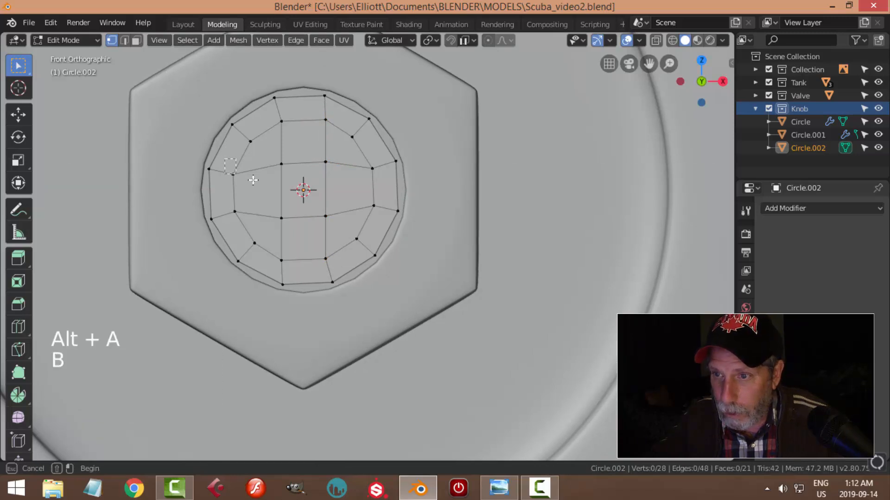
drag(374, 186, 380, 185)
key(s)
key(z)
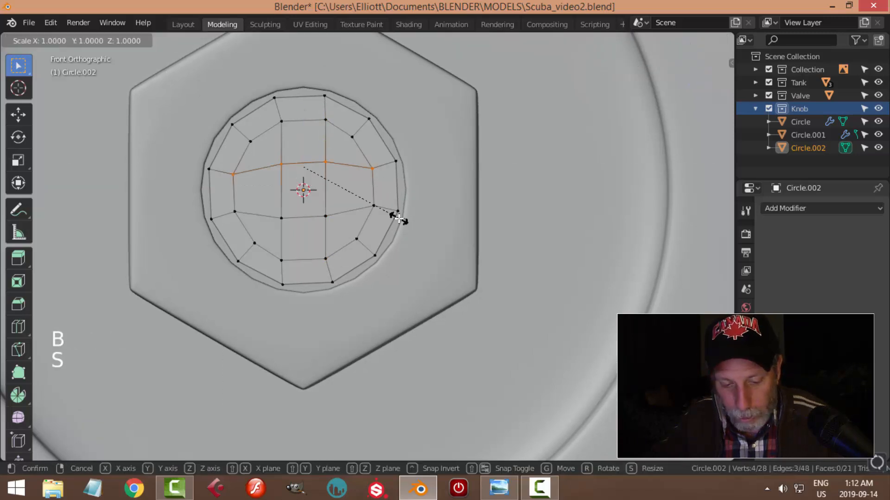
key(0)
key(Return)
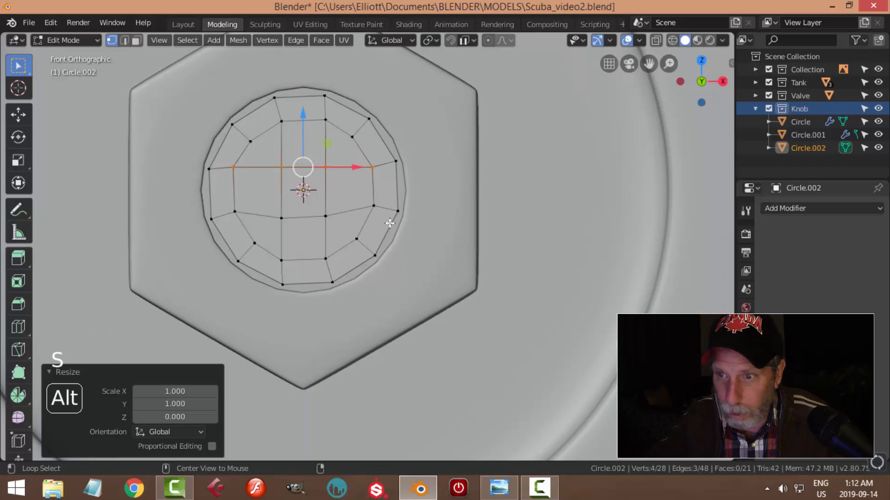
key(alt+a)
key(b)
drag(226, 199, 382, 218)
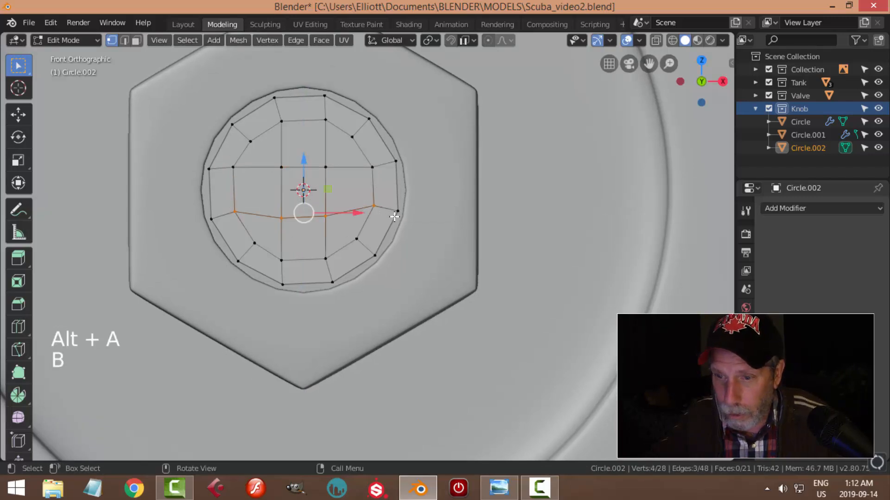
key(s)
key(z)
key(0)
key(Return)
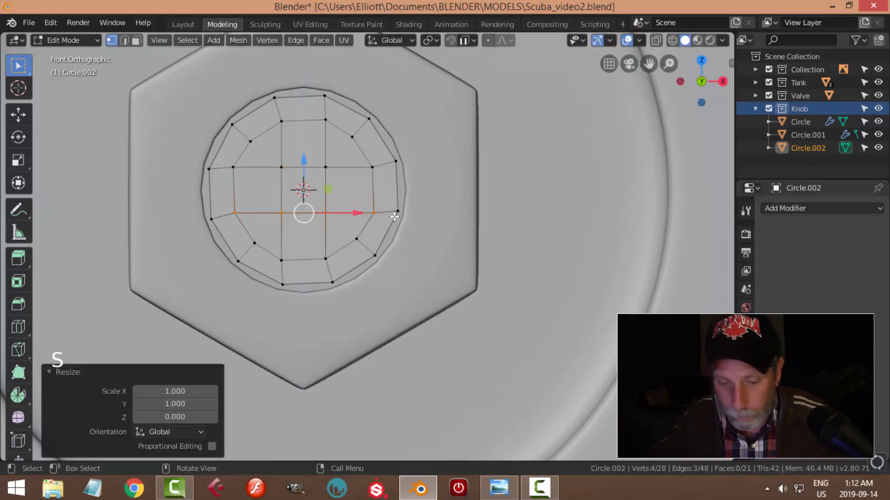
key(alt+a)
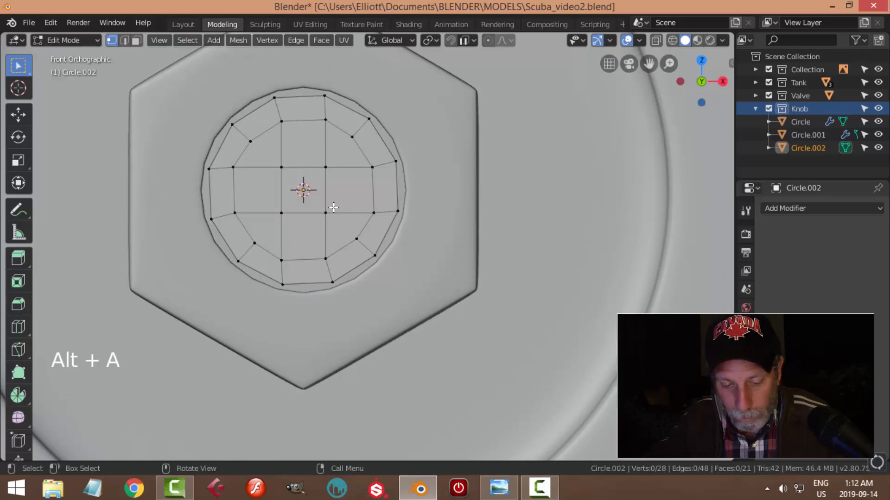
- Select the five faces forming the central cross and inset them with a thickness of about 0.0013 m
key(3)
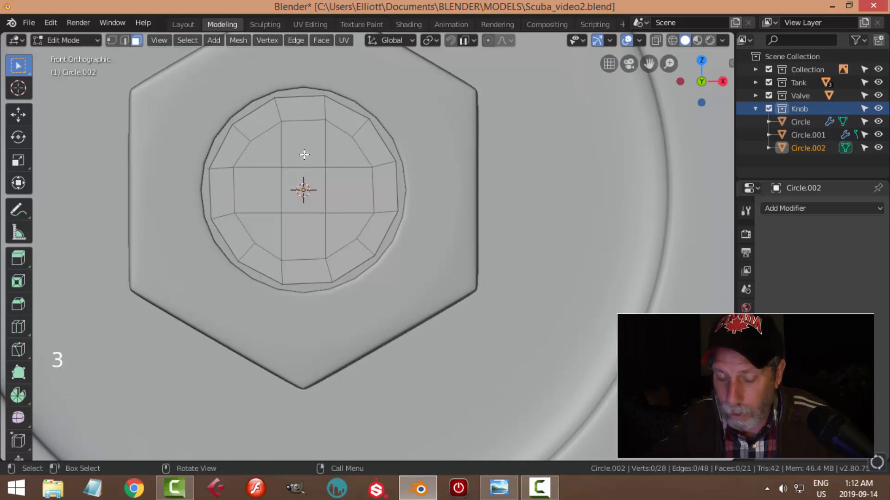
key(c)
mouse_move(304, 154)
mouse_down()
mouse_move(305, 213)
mouse_move(292, 188)
mouse_move(327, 188)
mouse_up()
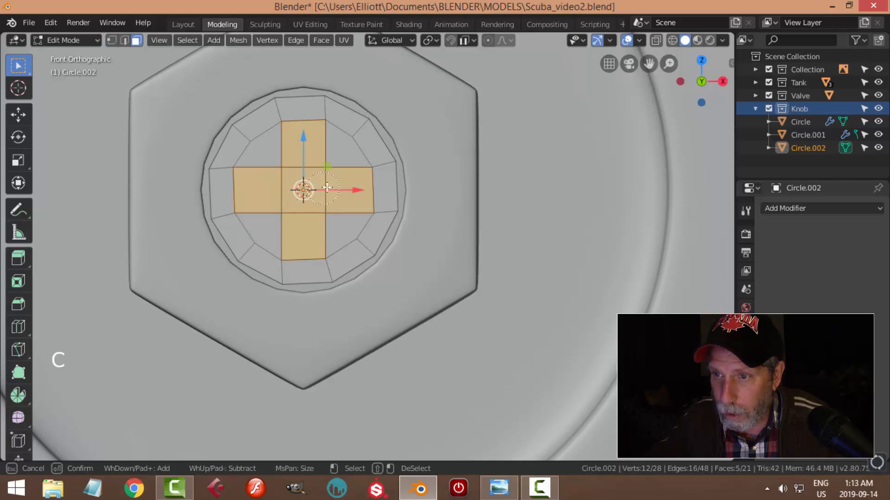
right_click(425, 196)
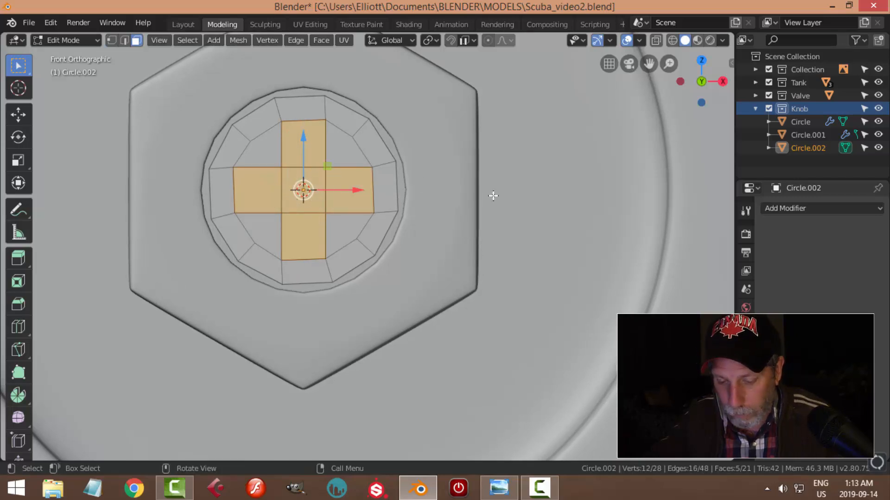
key(i)
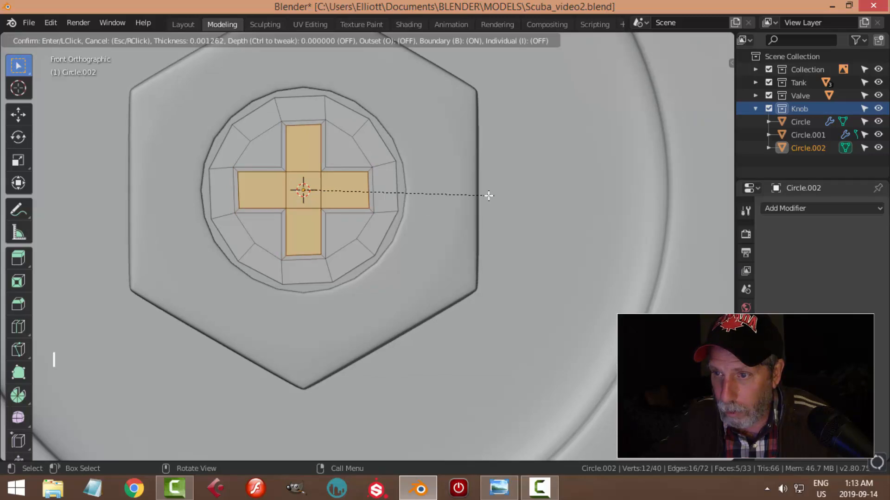
click(488, 195)
- Extrude the whole disc outward along Y so that it stands above the nut's face, and deselect it
middle_drag(455, 220, 399, 199)
key(a)
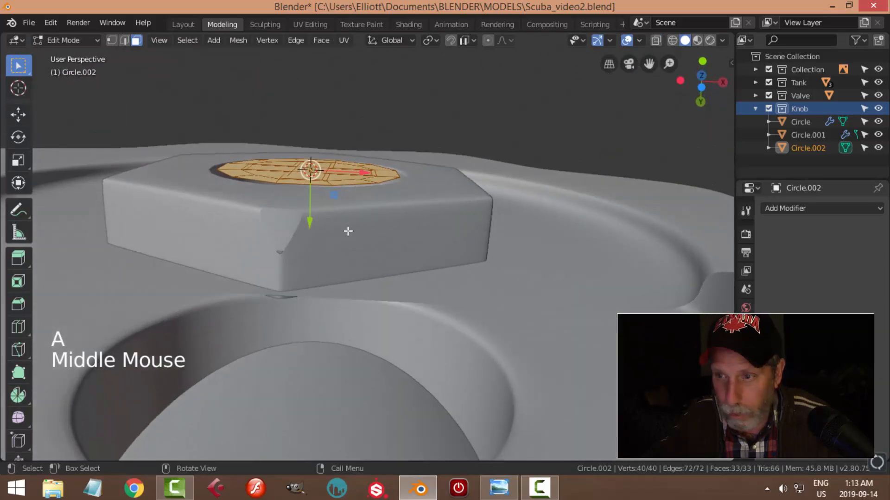
key(e)
drag(309, 223, 313, 188)
key(alt+a)
- Select the five inset cross faces on the bolt head, extrude them about 0.0018 m inward, and scale the recessed faces
middle_drag(353, 196, 357, 251)
middle_drag(343, 214, 291, 169)
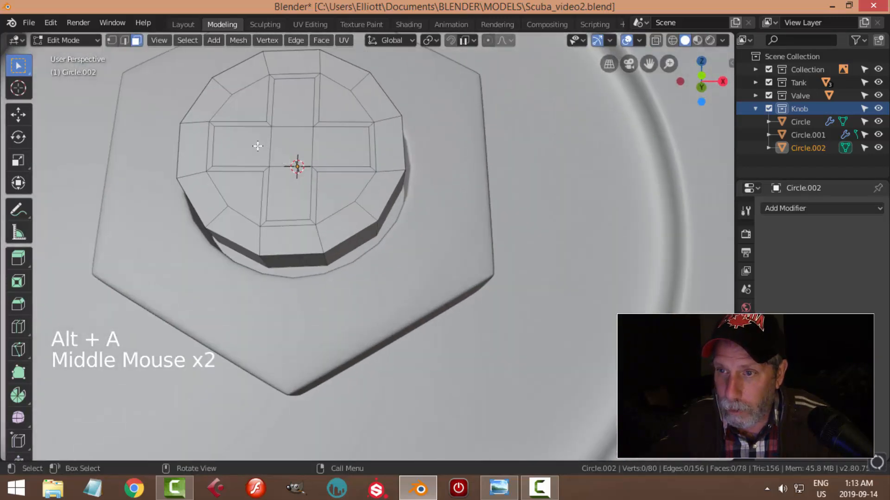
click(257, 146)
shift+click(293, 103)
shift+click(338, 143)
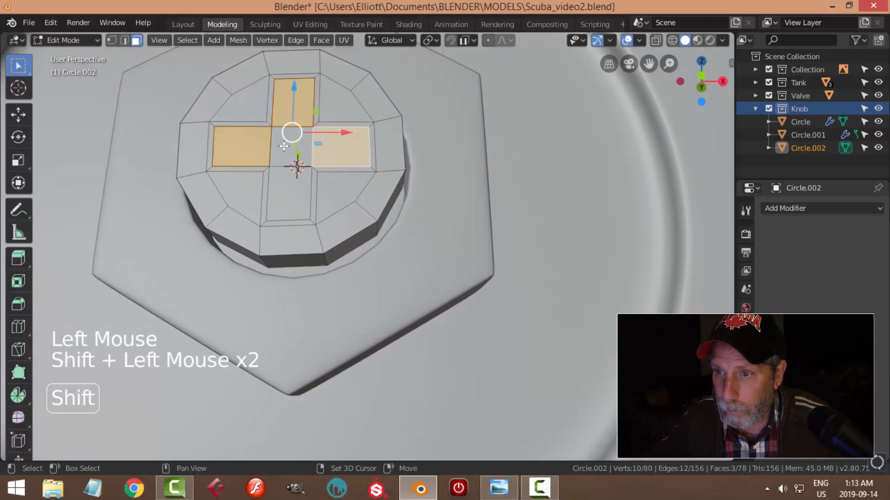
shift+click(279, 158)
shift+click(287, 195)
middle_drag(287, 195, 301, 245)
key(e)
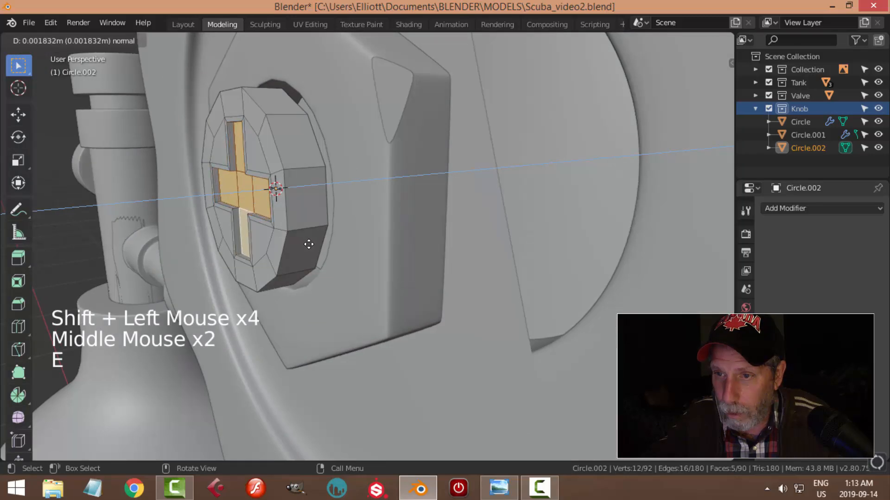
click(308, 244)
middle_drag(307, 244, 389, 171)
key(s)
click(411, 215)
- Apply a level 2 Subdivision Surface modifier to the bolt head, shade it smooth, and deselect it
key(Tab)
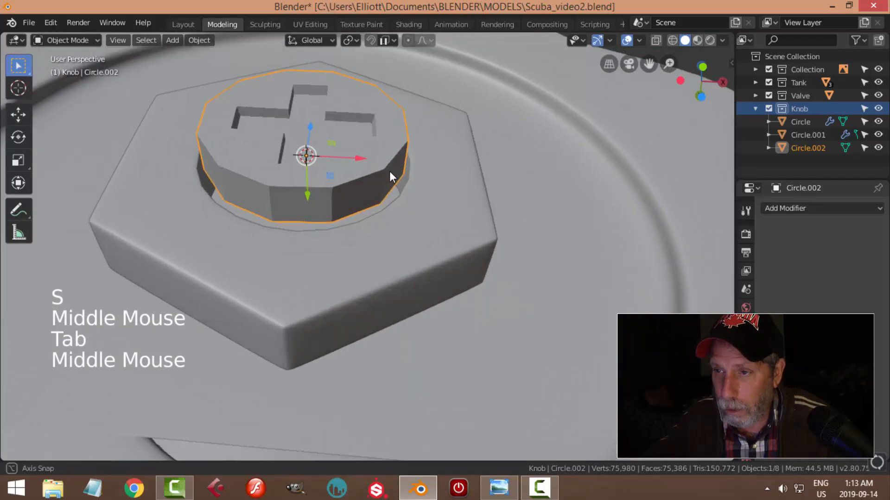
key(ctrl+3)
key(ctrl+2)
right_click(367, 148)
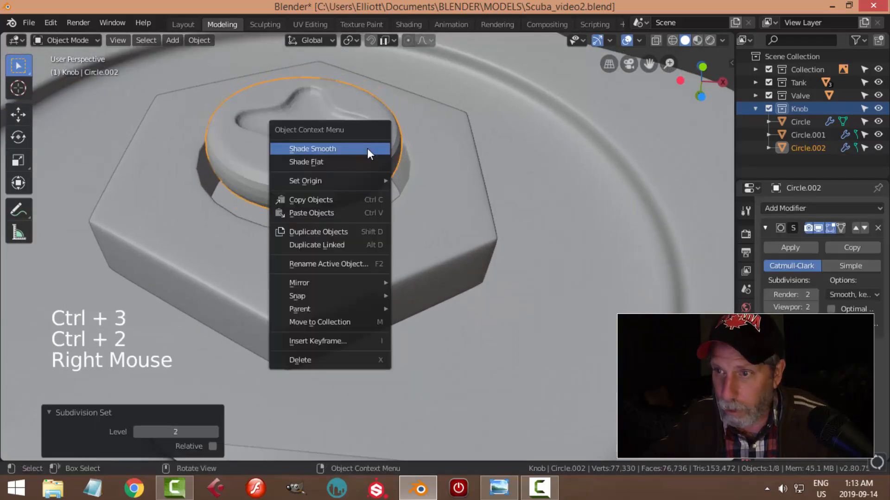
click(363, 148)
key(alt+a)
- Add a loop cut around the walls of the cross recess, slid by a factor of -0.740, and check the smoothed shape
middle_drag(416, 157, 293, 170)
click(337, 214)
key(Tab)
scroll(284, 129, up, 2)
scroll(282, 112, down, 2)
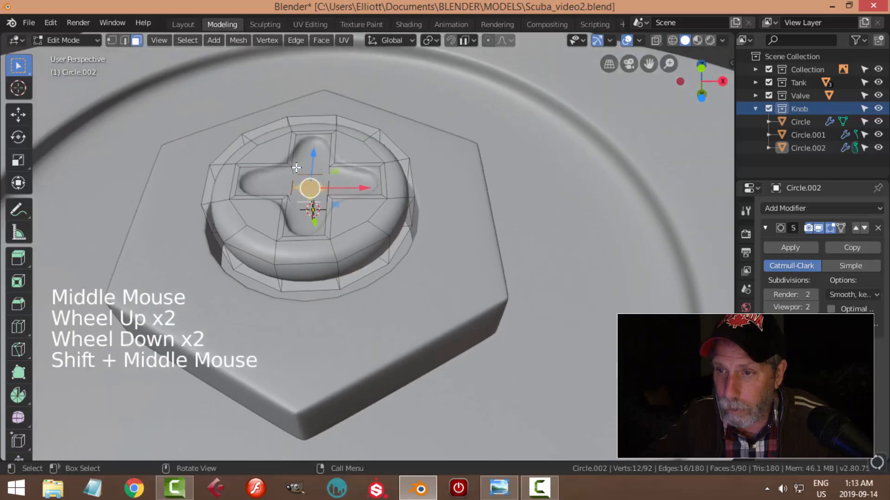
key(ctrl+r)
click(292, 170)
click(301, 181)
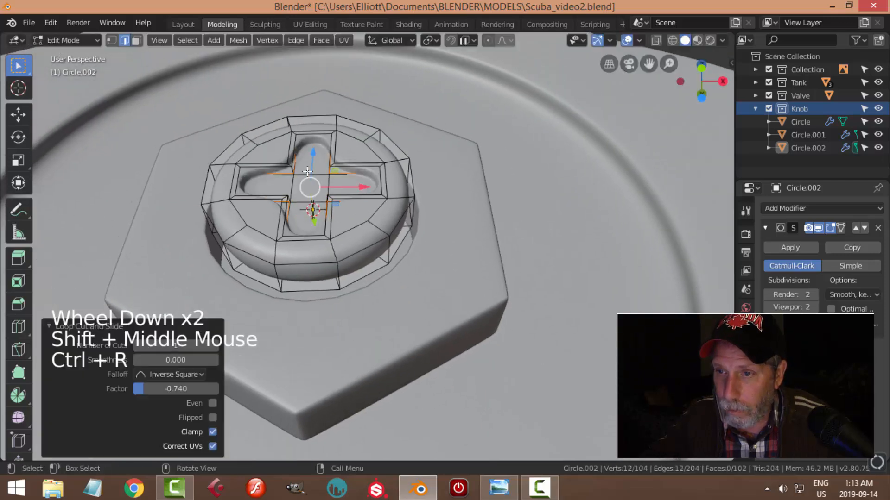
key(Tab)
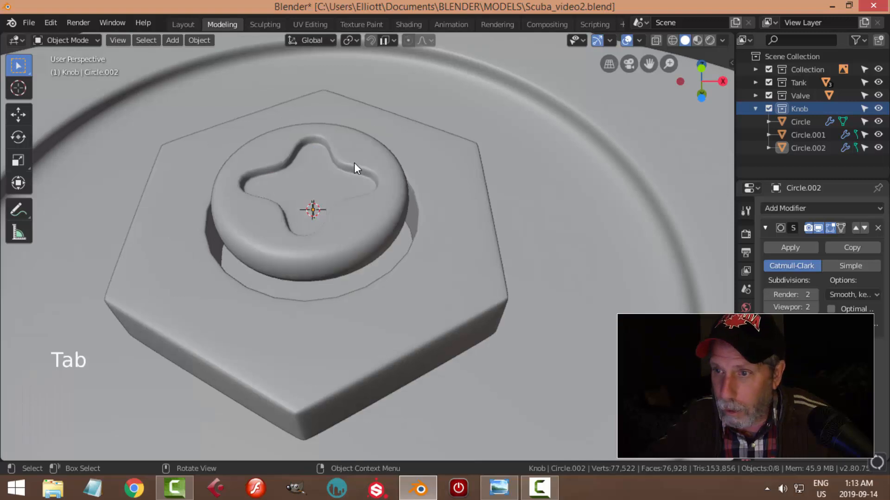
key(Tab)
- Bevel the bolt head's outer front edge loop with 2 segments and a width of about 0.001 m, and deselect it
middle_drag(388, 211, 395, 193)
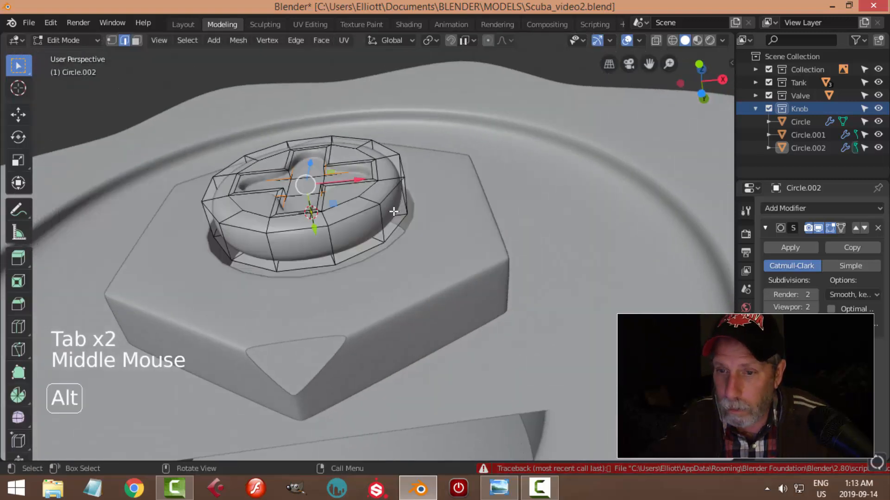
key(n)
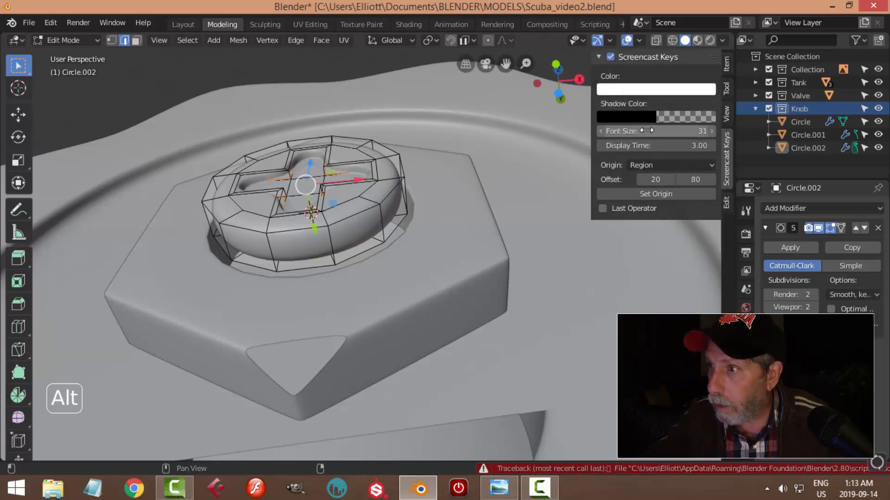
key(n)
middle_drag(533, 234, 506, 230)
alt+shift+click(340, 205)
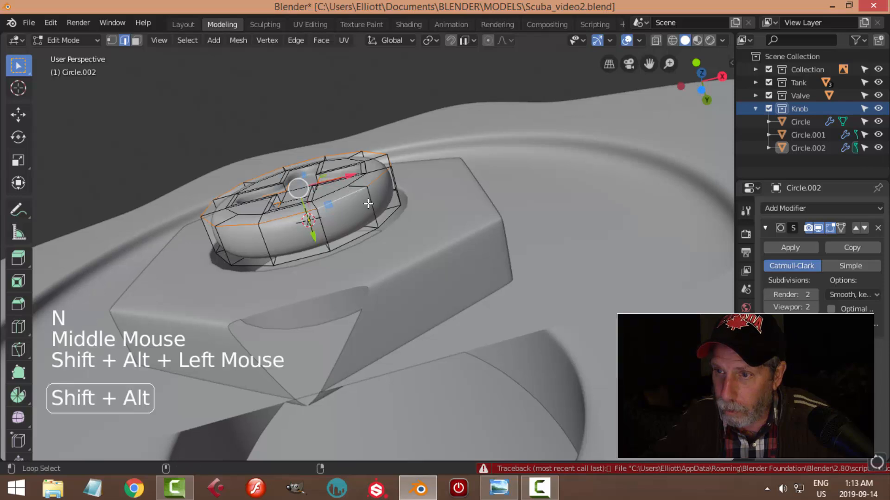
key(alt+a)
alt+shift+click(340, 204)
middle_drag(340, 205, 421, 206)
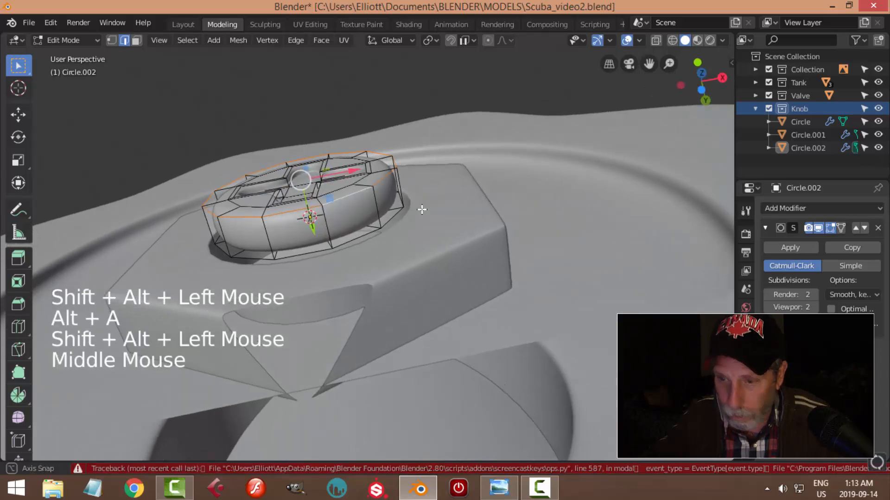
key(ctrl+b)
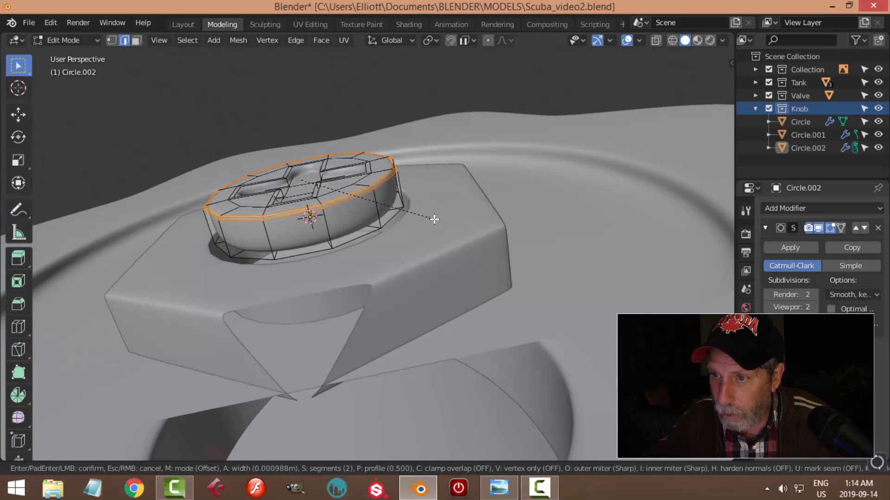
click(435, 219)
key(alt+a)
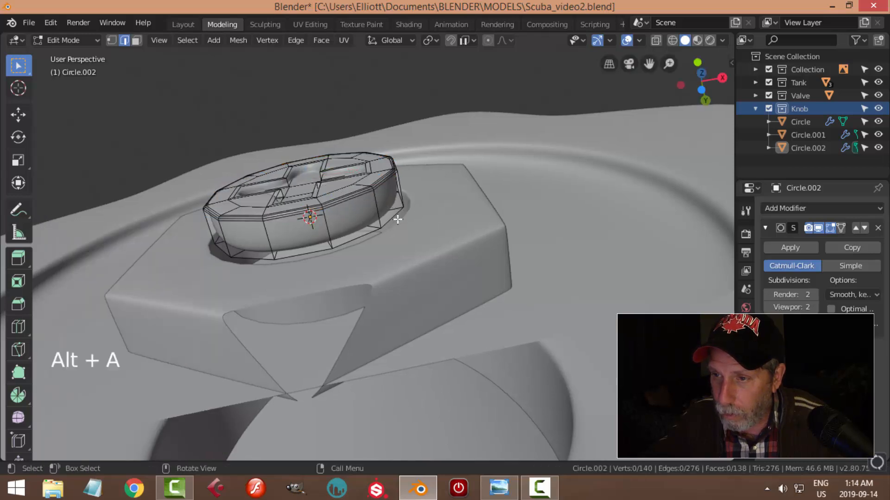
key(ctrl+r)
click(379, 205)
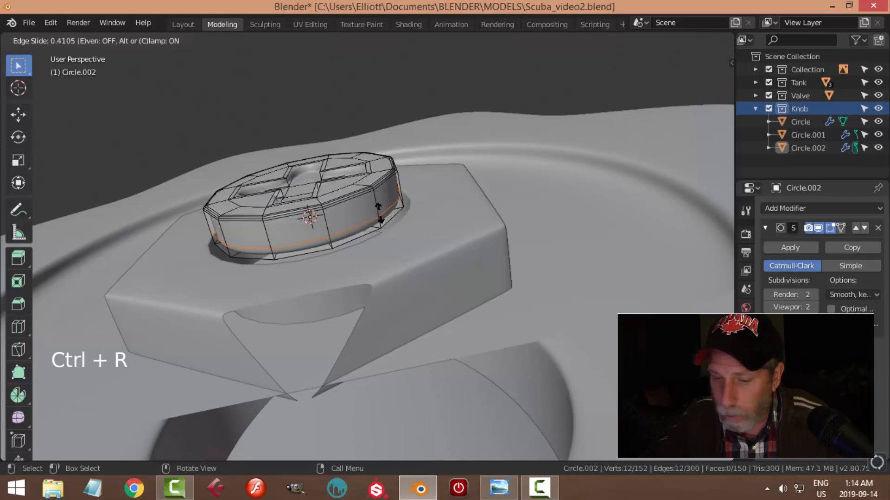
right_click(379, 213)
key(ctrl+z)
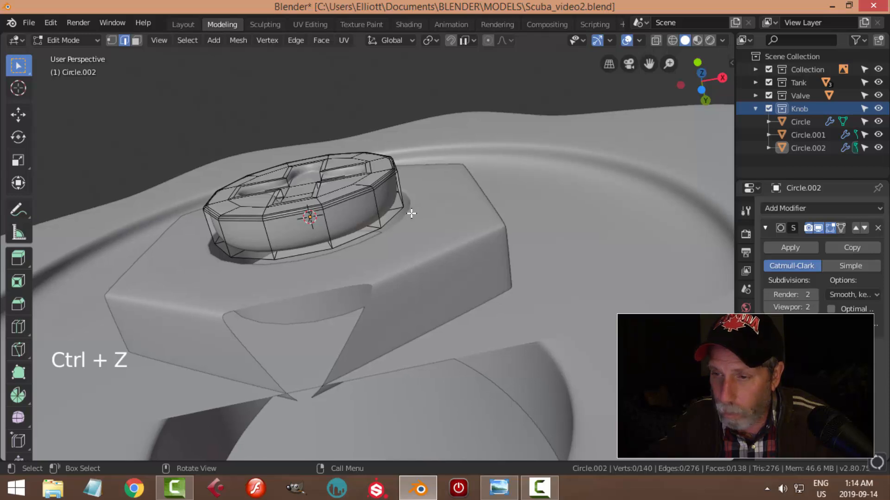
- Hide the other knob parts and add a loop cut around the bolt's side, slid about 0.79 toward its back edge
key(Tab)
middle_drag(387, 278, 326, 234)
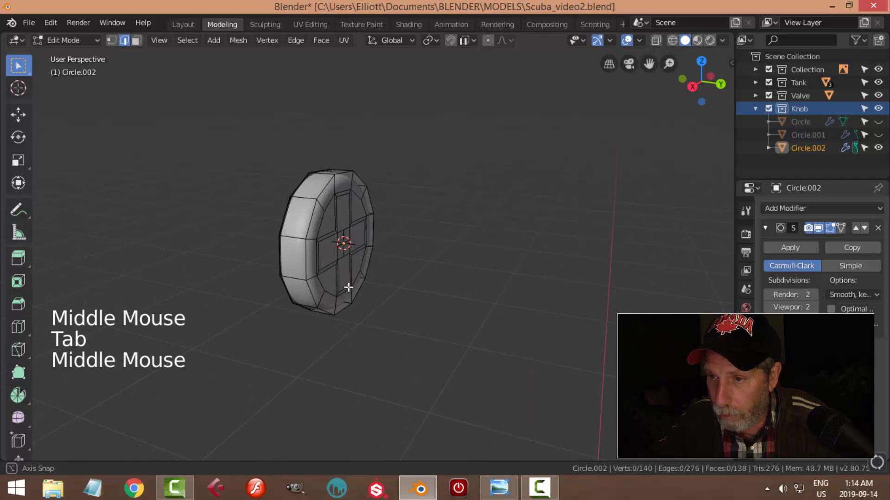
key(ctrl+r)
click(315, 211)
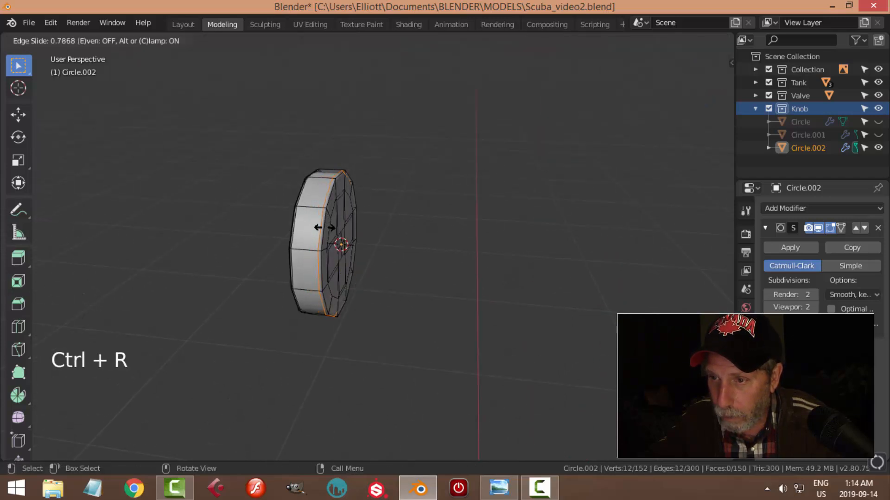
click(325, 227)
key(alt+a)
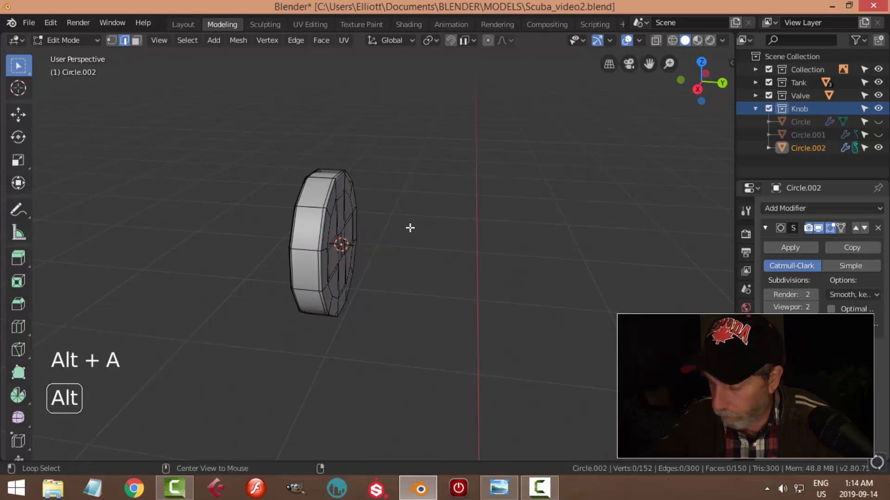
- Show the isolated bolt as a wireframe in right orthographic view
key(KP_3)
key(z)
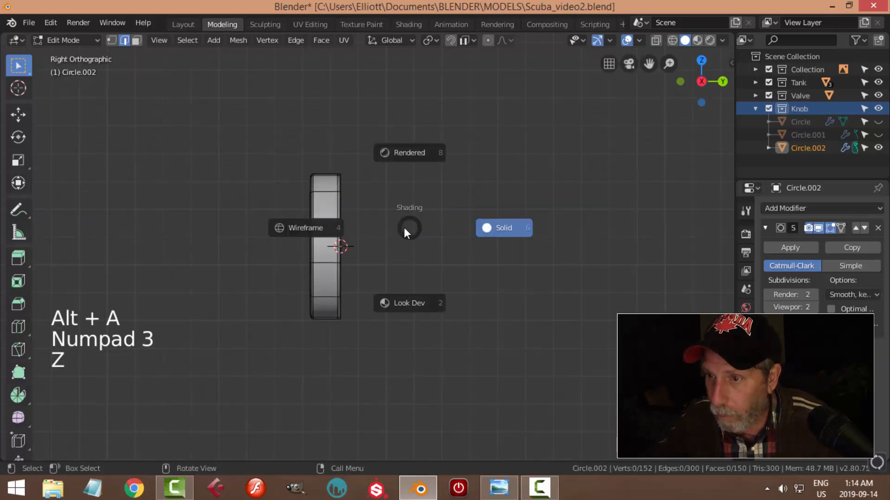
scroll(385, 273, up, 4)
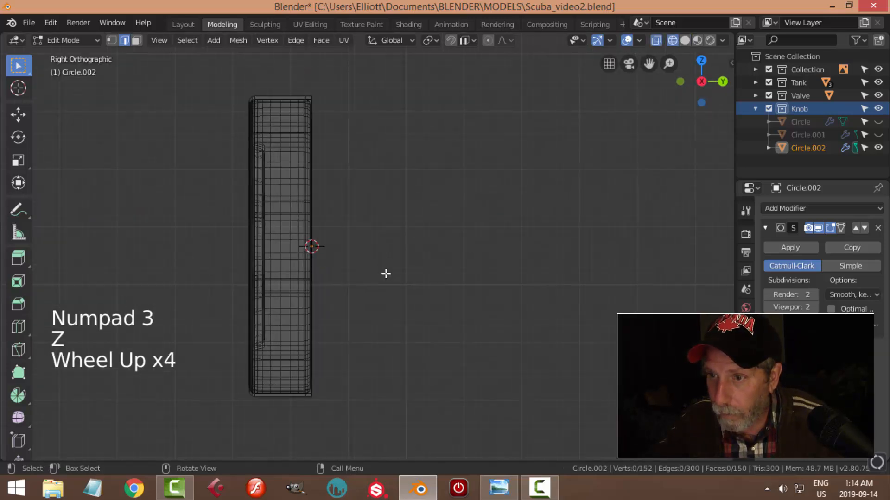
- Hide the screw's subdivision in the viewport, delete its flat back faces, and return to solid shading
click(827, 227)
key(b)
drag(337, 194, 310, 80)
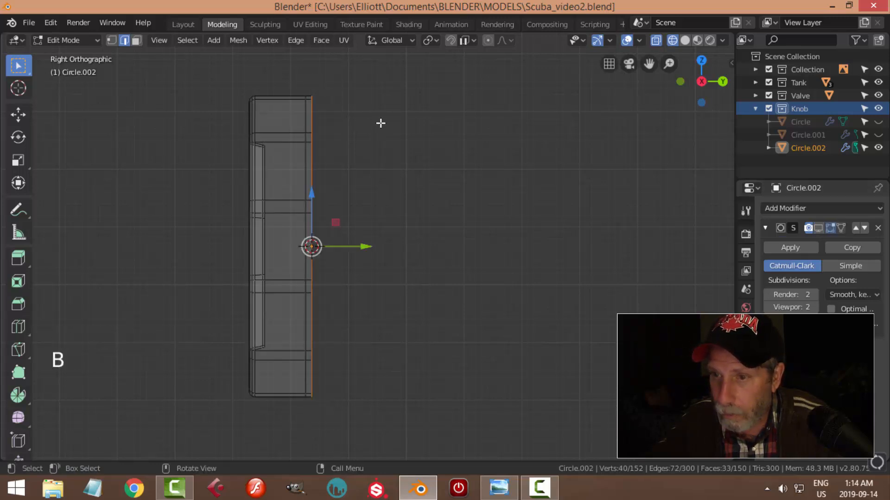
key(x)
click(380, 124)
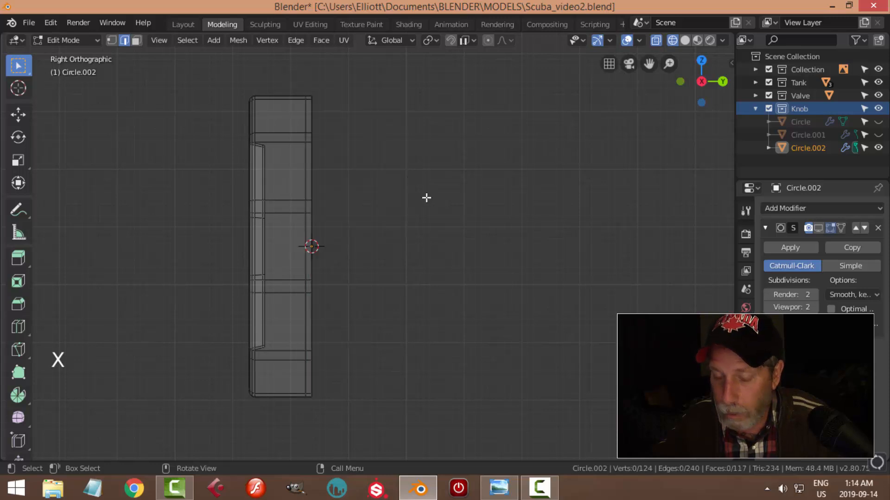
key(z)
click(496, 196)
mouse_move(411, 198)
middle_down()
mouse_move(339, 219)
mouse_move(389, 246)
mouse_move(473, 239)
middle_up()
scroll(407, 240, down, 5)
- Set the viewport's Clip Start to 0.001 m
key(n)
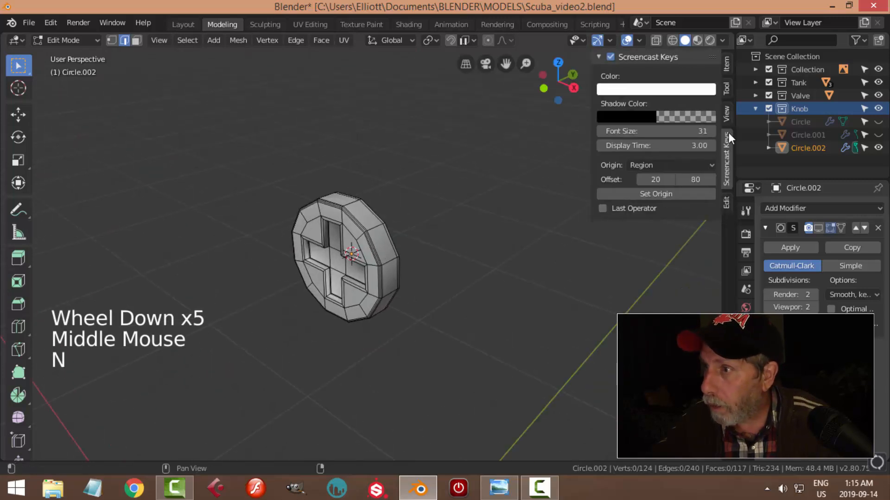
click(726, 113)
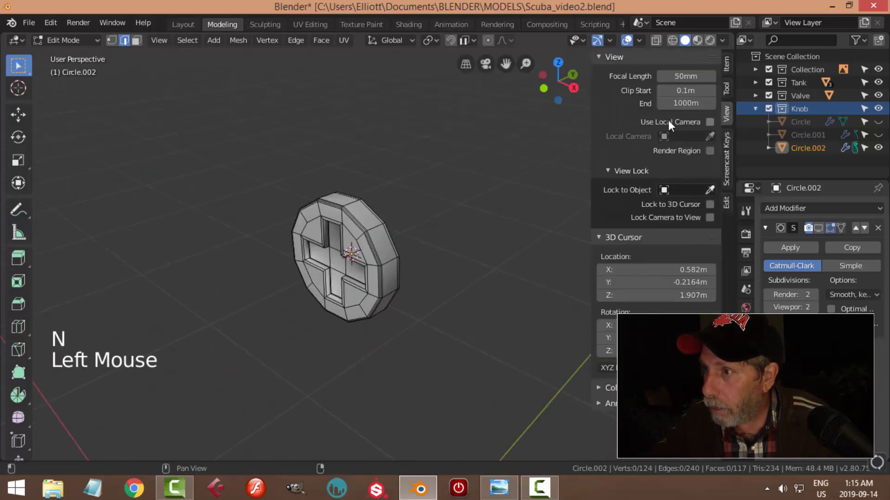
click(682, 91)
text(0.0)
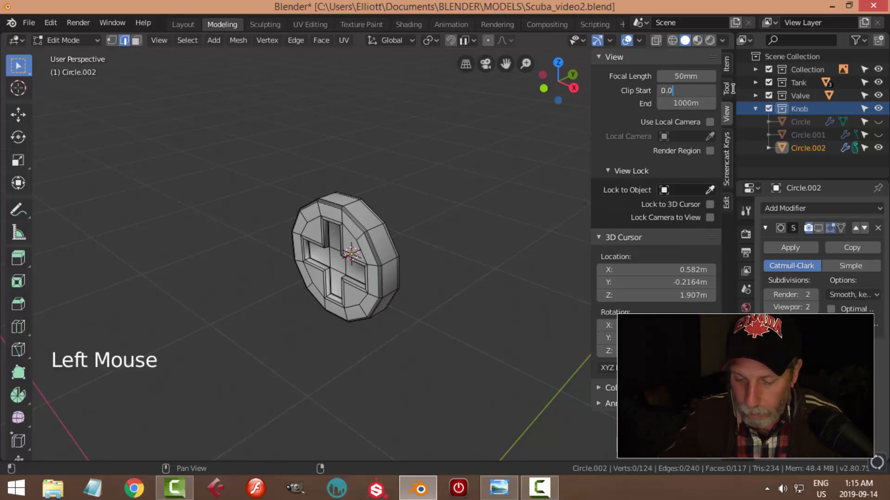
text(01m)
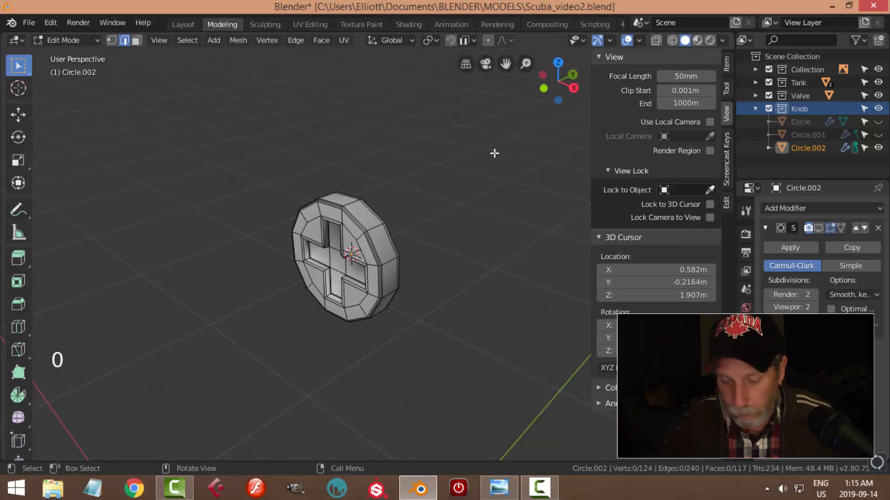
text(n)
- Return the screw to Object Mode and show its subdivision modifier in the viewport again
middle_drag(429, 270, 433, 236)
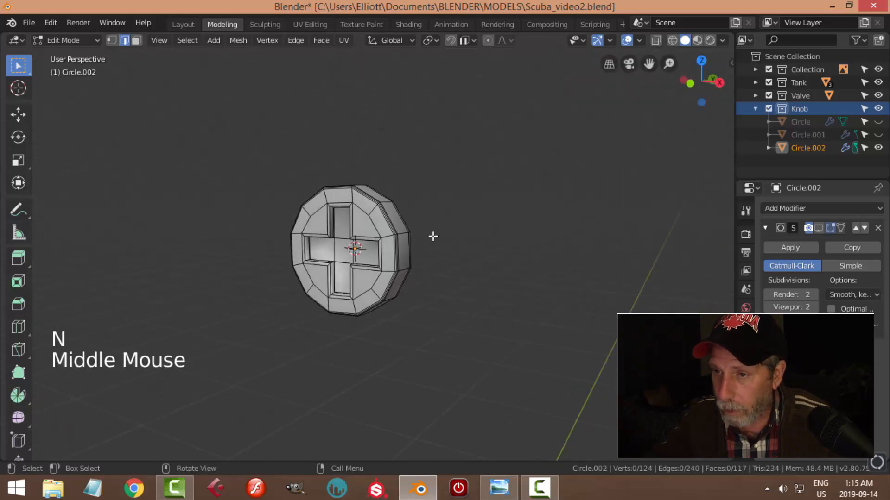
key(Tab)
click(816, 228)
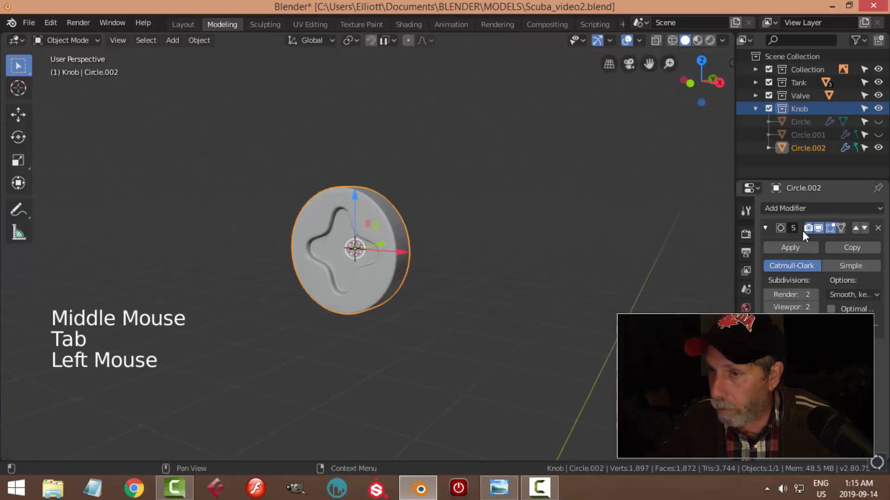
middle_drag(433, 260, 369, 226)
scroll(422, 259, up, 2)
- Crease the edge loop around the screw's cross-shaped recess to sharpen it
key(Tab)
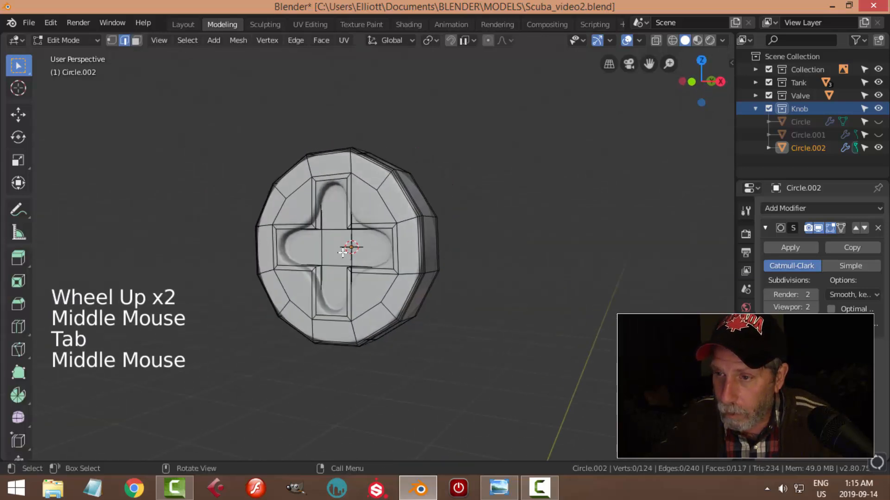
scroll(370, 226, up, 2)
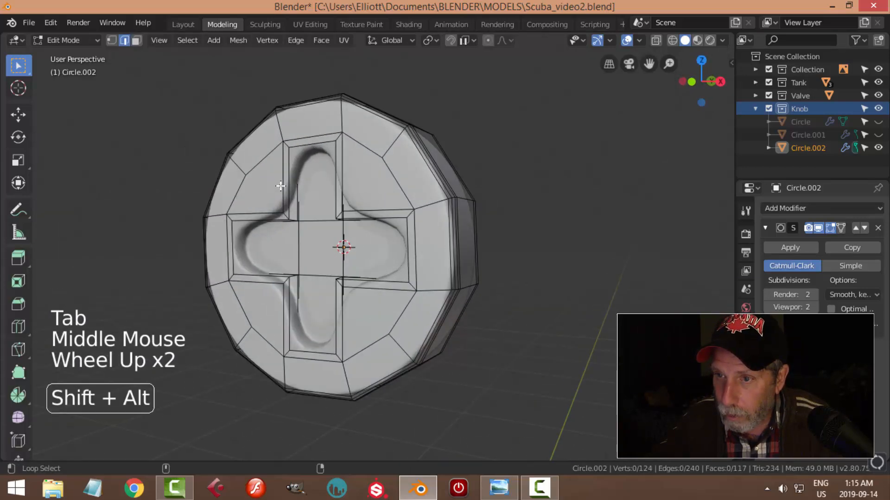
alt+shift+click(280, 186)
key(alt+a)
alt+shift+click(372, 212)
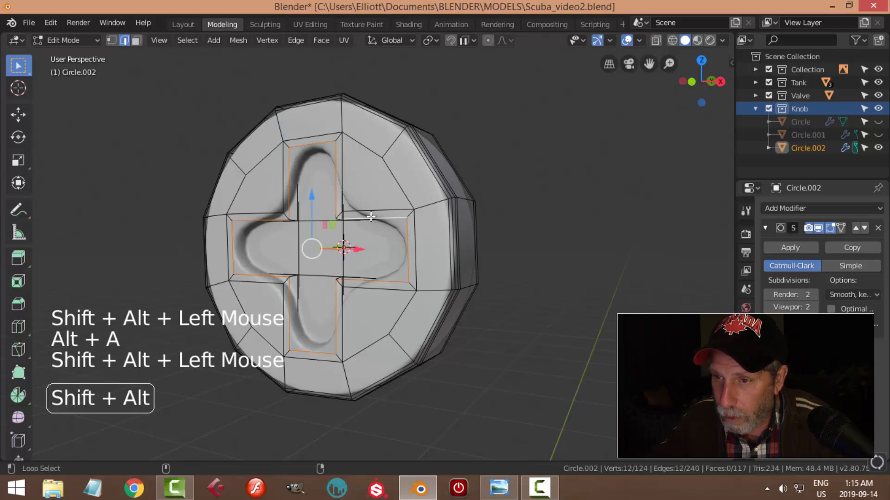
scroll(390, 232, down, 2)
middle_drag(396, 239, 430, 259)
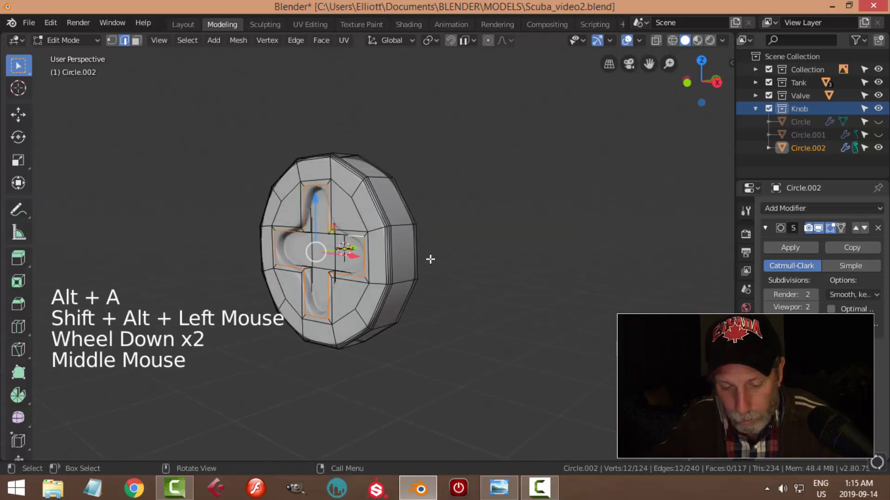
key(shift+e)
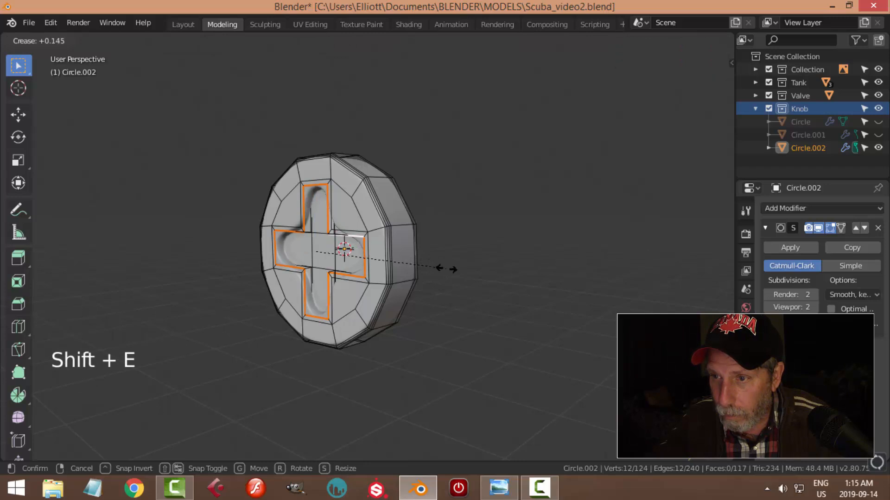
click(482, 282)
key(Tab)
- Unhide all hidden objects and move the screw about 0.007 m along Y into the hexagonal nut
middle_drag(437, 258, 395, 238)
scroll(471, 239, down, 2)
key(alt+h)
key(alt+a)
click(387, 227)
drag(395, 239, 401, 237)
middle_drag(402, 237, 478, 235)
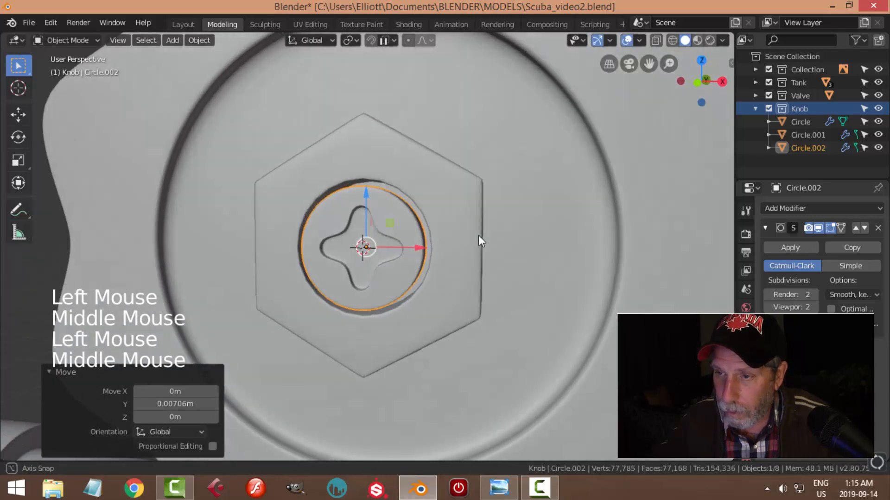
- Scale the screw to fit the hole in the hexagonal nut and nudge it into place
key(KP_1)
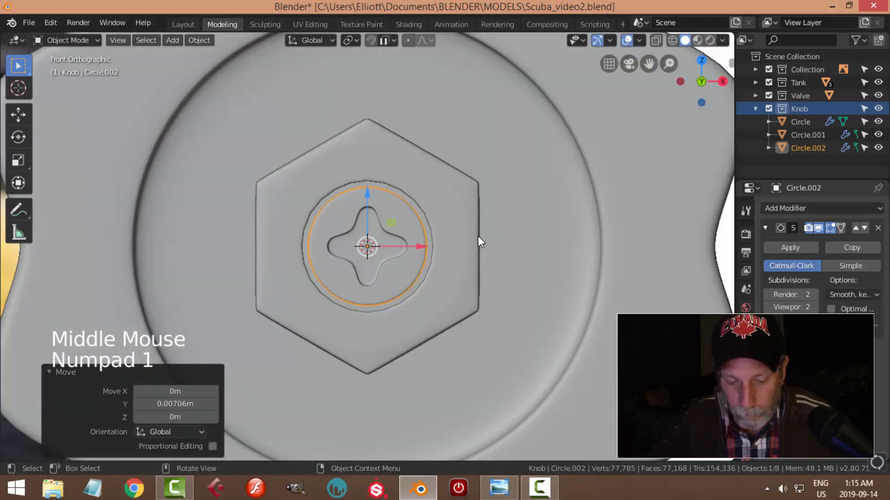
key(s)
key(alt+a)
middle_drag(498, 243, 343, 240)
click(340, 238)
drag(397, 235, 411, 246)
key(alt+a)
- Examine how the screw and hexagonal nut sit in the knob from several angles
scroll(346, 316, down, 3)
middle_drag(346, 315, 385, 303)
scroll(436, 287, down, 4)
scroll(437, 285, down, 3)
scroll(457, 288, up, 4)
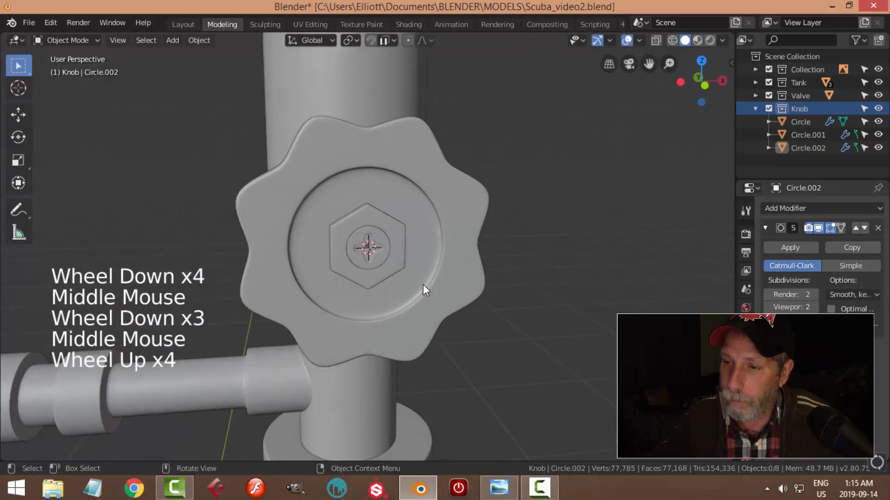
scroll(422, 285, up, 3)
click(385, 241)
middle_drag(460, 281, 395, 276)
key(alt+a)
scroll(429, 278, down, 4)
- Duplicate the screw and place the copy about 0.265 m along X beside the knob
click(374, 238)
middle_drag(374, 237, 469, 296)
key(shift+d)
click(581, 248)
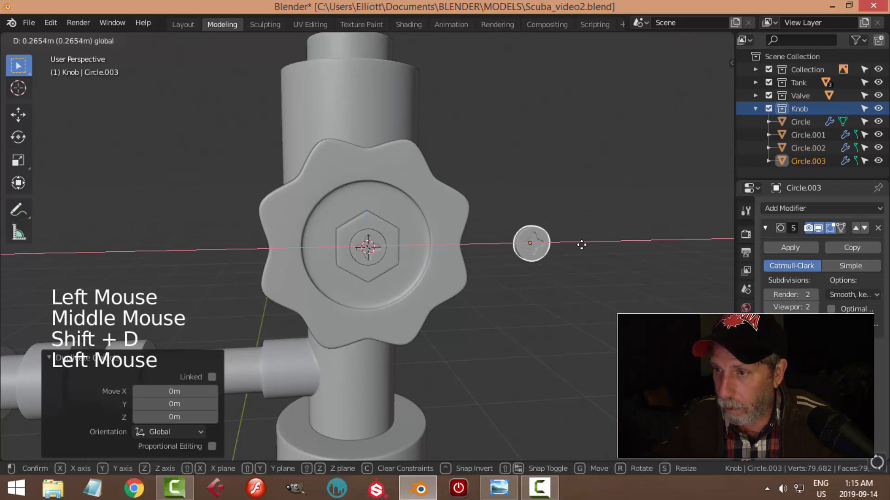
middle_drag(642, 250, 503, 315)
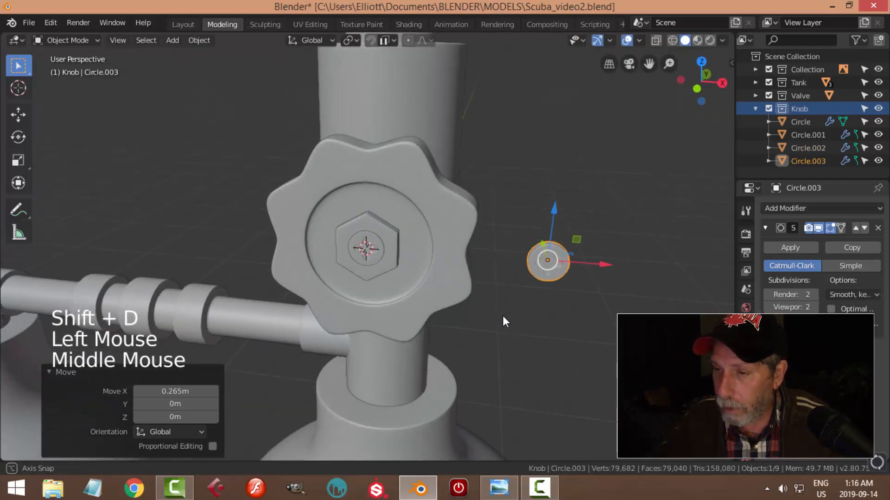
- Rotate the original screw in the hexagonal nut about the Y axis
click(367, 249)
scroll(394, 282, up, 2)
key(r)
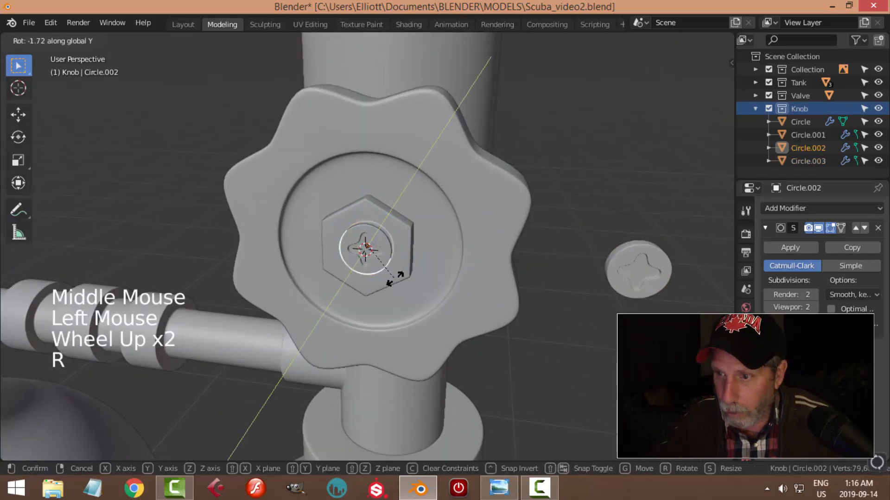
click(440, 276)
key(alt+a)
- Check the screw and its copy around the knob, and save the file
alt+scroll(439, 276, down, 1)
scroll(414, 290, down, 4)
middle_drag(414, 290, 437, 273)
middle_drag(503, 273, 366, 261)
scroll(421, 287, up, 3)
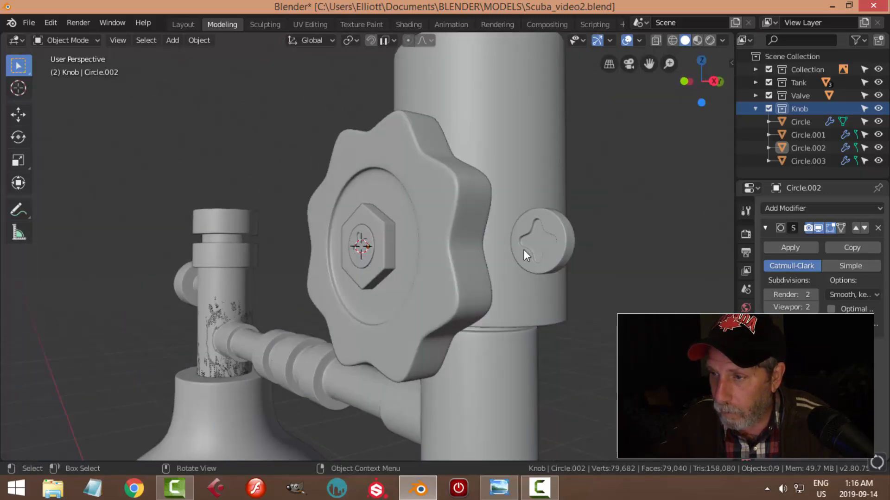
middle_drag(428, 251, 446, 270)
key(ctrl+s)
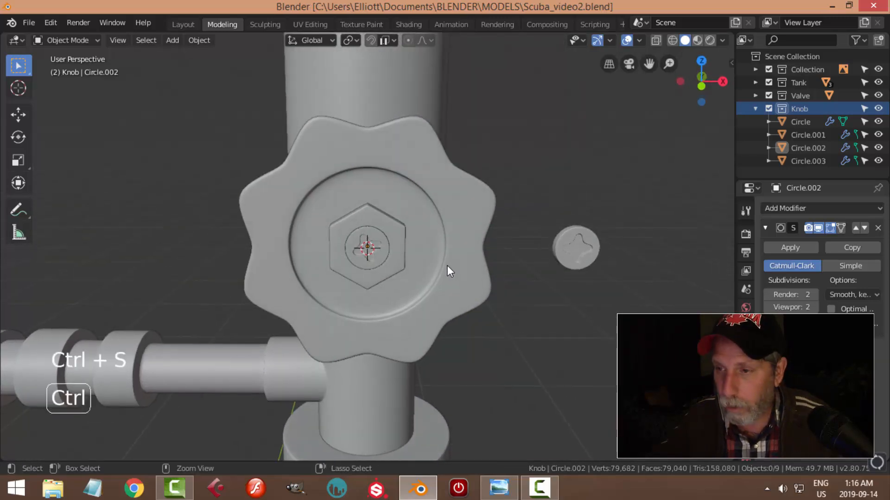
scroll(447, 265, down, 4)
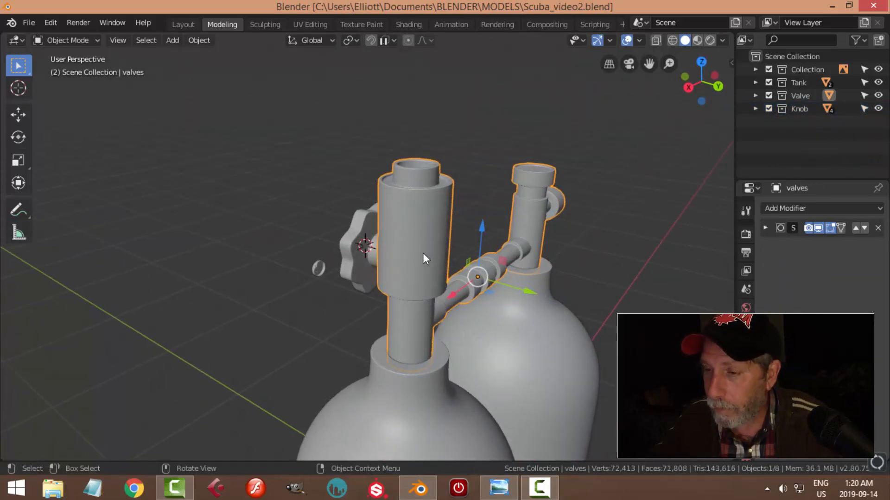
key(Tab)
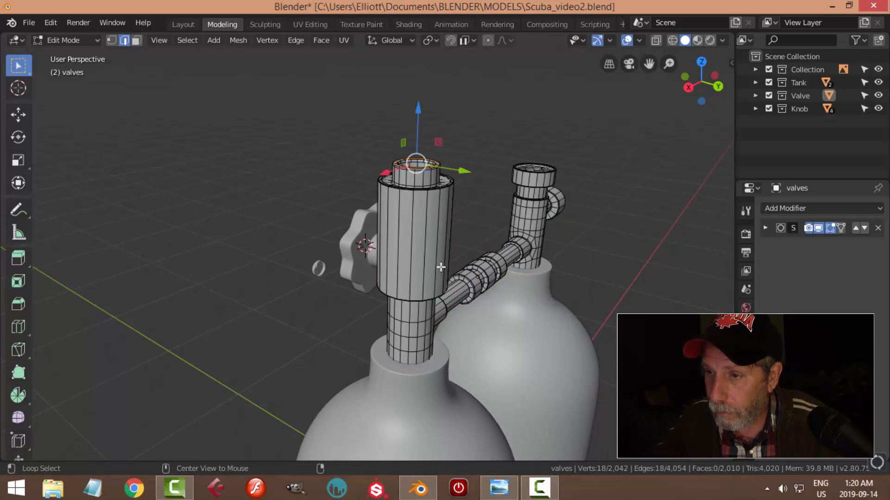
key(alt+a)
middle_drag(437, 262, 479, 261)
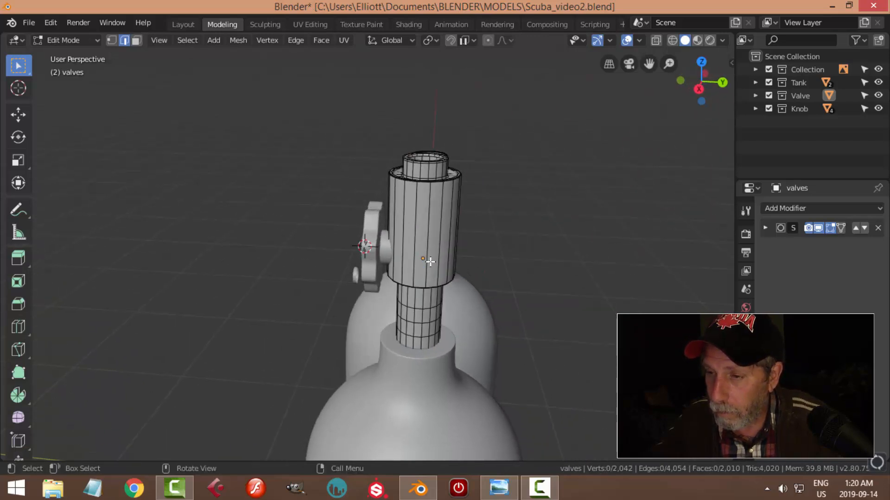
key(Tab)
- Snap the 3D cursor to the knob's selected edge loops in Edit Mode and return to Object Mode
click(380, 253)
key(Tab)
scroll(413, 260, up, 3)
mouse_move(414, 261)
middle_down()
mouse_move(438, 265)
mouse_move(412, 267)
mouse_move(422, 265)
middle_up()
key(shift+s)
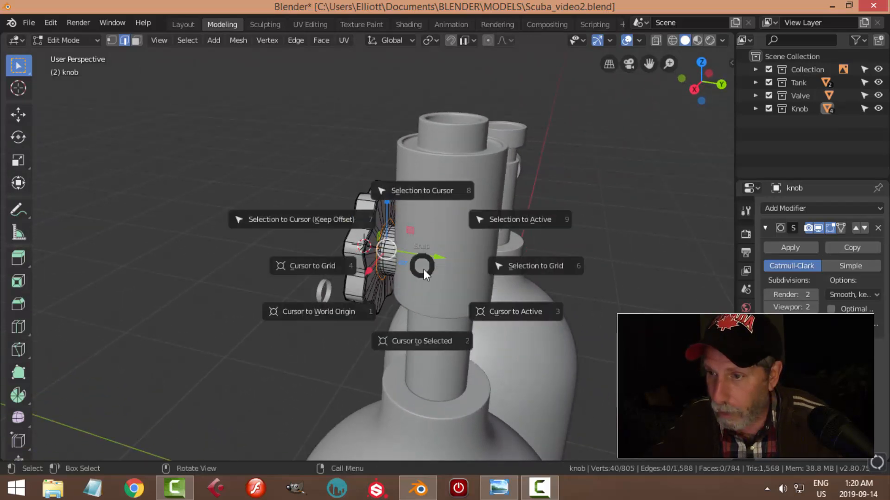
click(416, 336)
key(Tab)
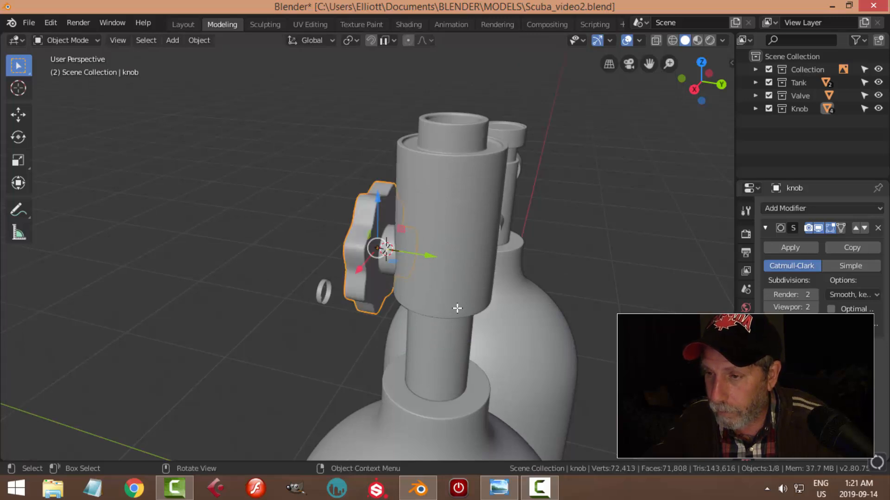
- Add an 18-vertex circle at the 3D cursor and rotate it 90° about X
key(shift+a)
mouse_move(426, 220)
click(506, 247)
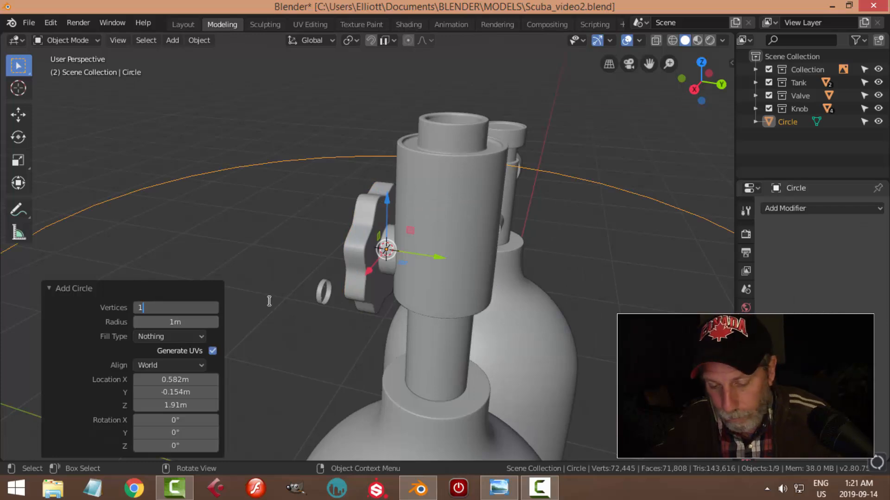
key(Return)
scroll(445, 296, down, 4)
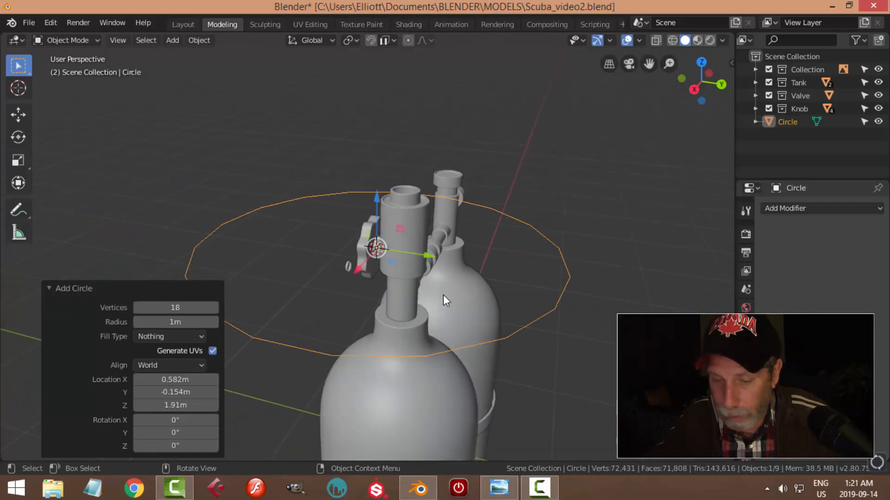
text(srx90)
key(Return)
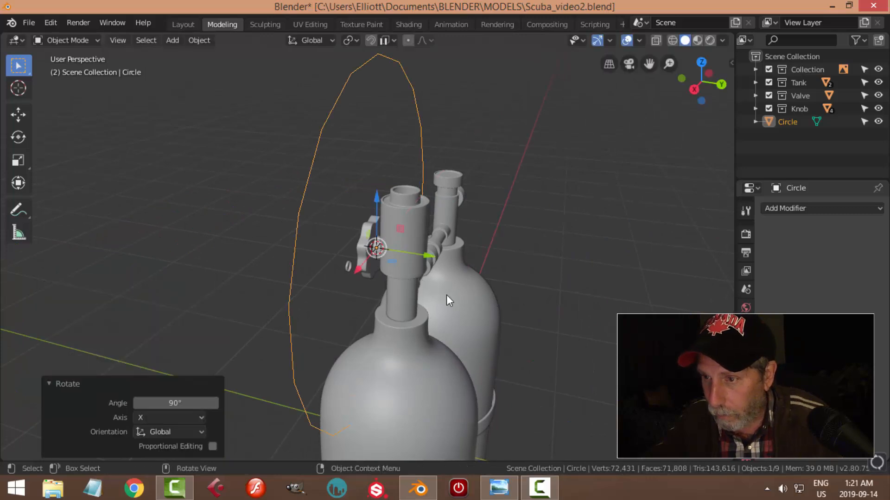
- Scale the circle's vertices to 0.066 in Edit Mode and move them along Y past the valve body
key(Tab)
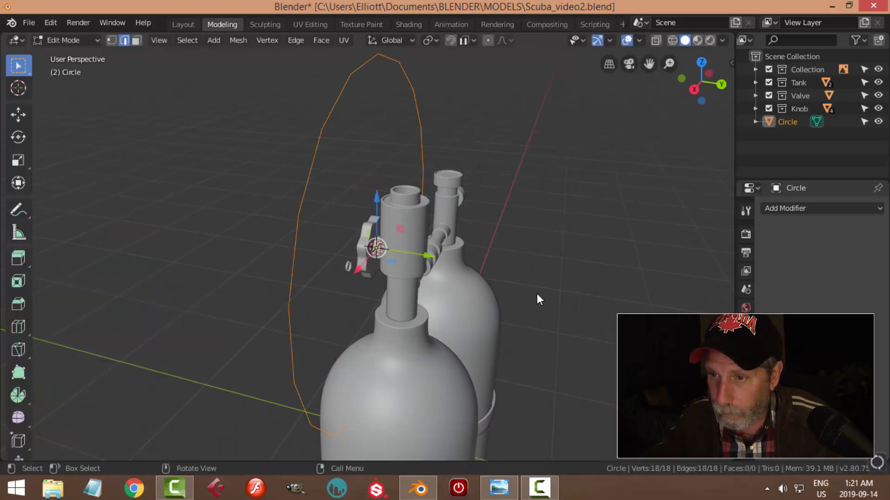
key(s)
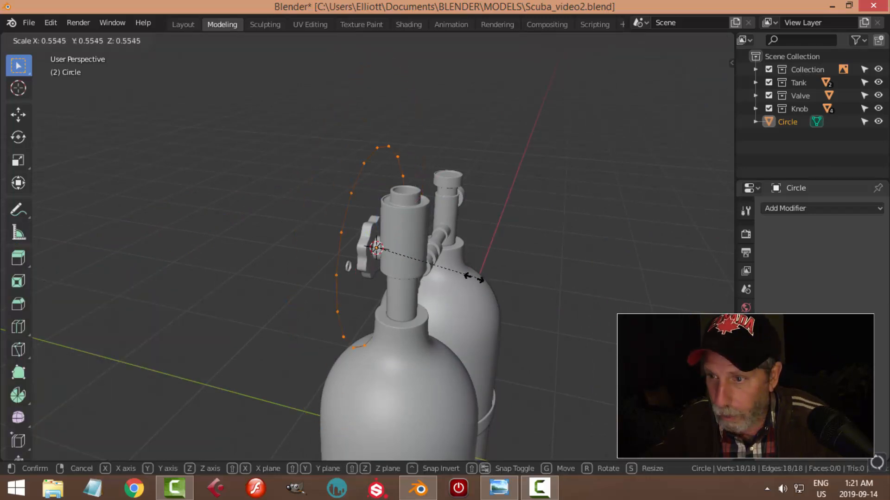
click(393, 257)
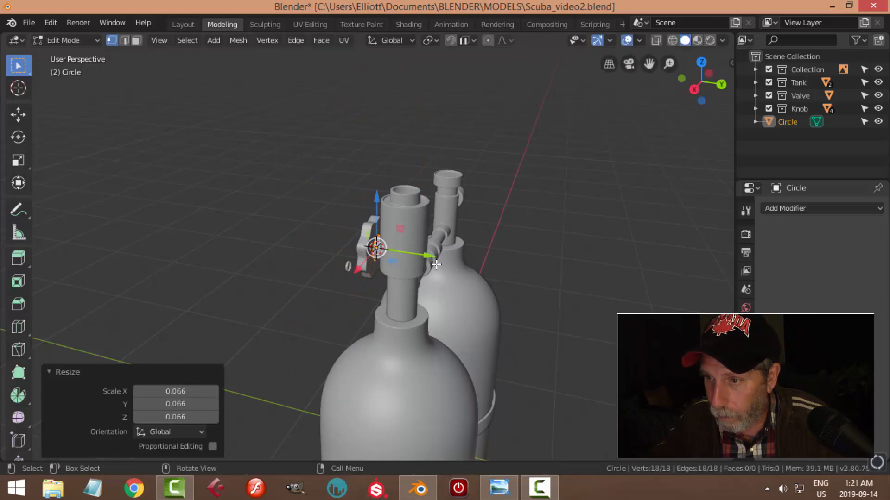
key(g)
key(y)
click(529, 275)
middle_drag(538, 275, 441, 298)
key(KP_Decimal)
scroll(494, 274, down, 4)
- Rescale the circle and adjust its position along Y behind the valve body
key(s)
click(469, 242)
key(g)
key(y)
click(411, 262)
scroll(411, 278, down, 1)
- Extrude the circle along Y into a short open tube
key(e)
click(427, 280)
key(g)
key(y)
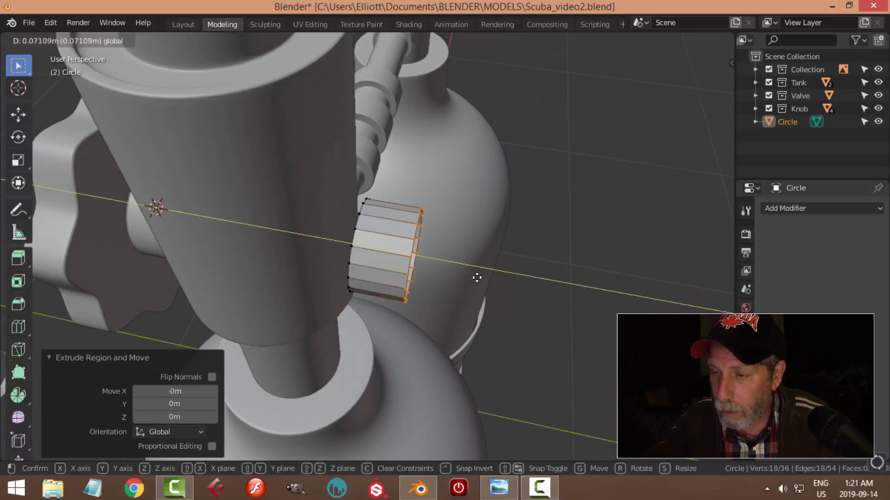
click(482, 279)
- Select the whole tube and reposition it along Y relative to the valve body
key(a)
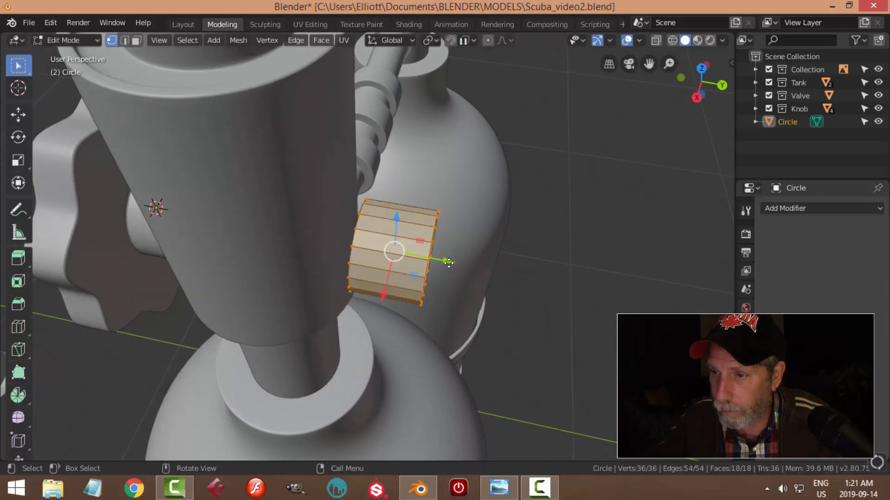
key(g)
key(y)
click(494, 264)
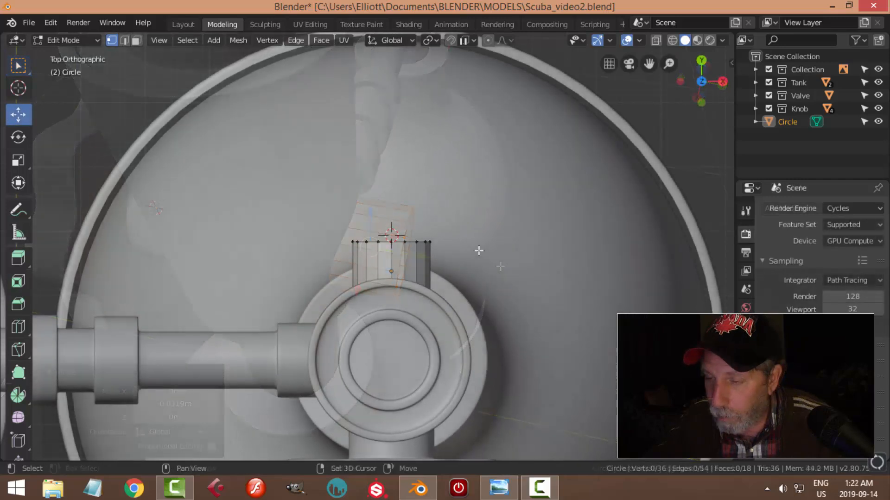
- Place the 3D cursor beside the tube's open end and spin its end loop around it by -90° in 8 steps
shift+middle_drag(479, 251, 524, 233)
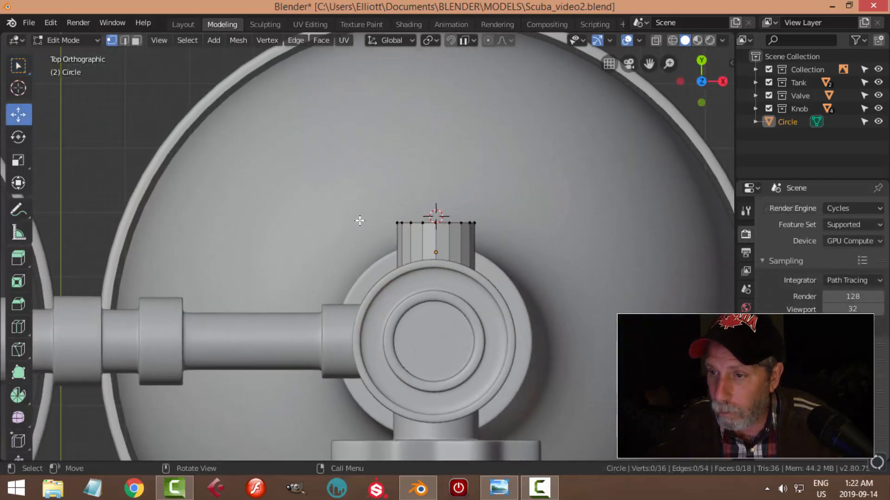
click(18, 88)
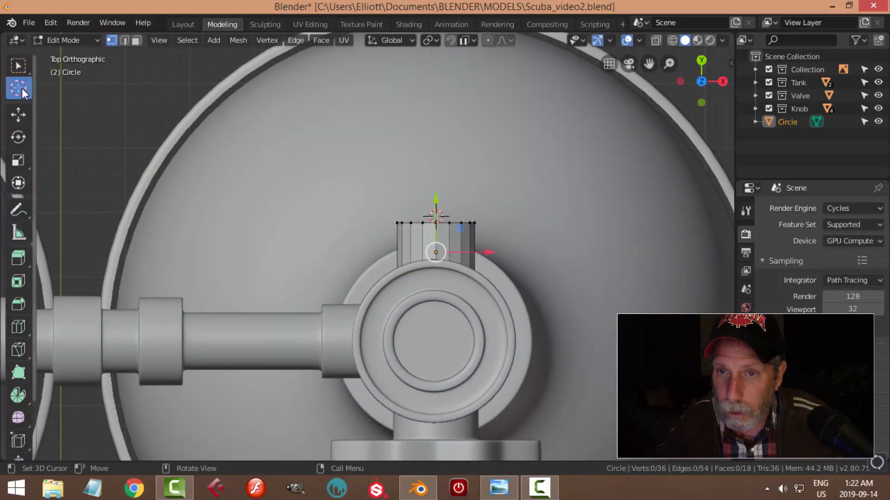
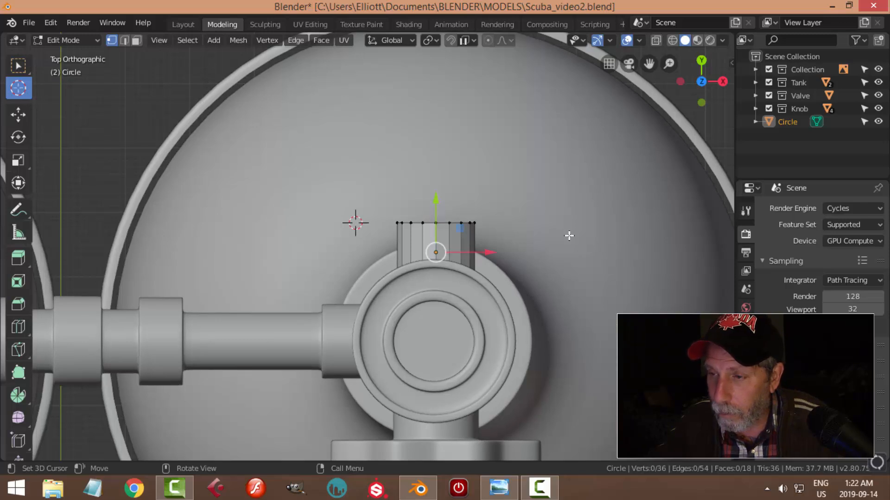
alt+click(446, 223)
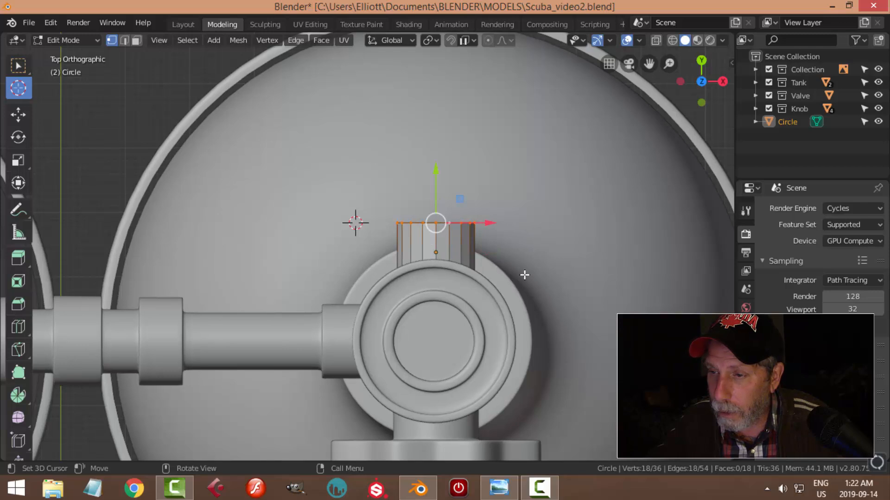
scroll(524, 274, down, 1)
shift+middle_drag(522, 274, 487, 244)
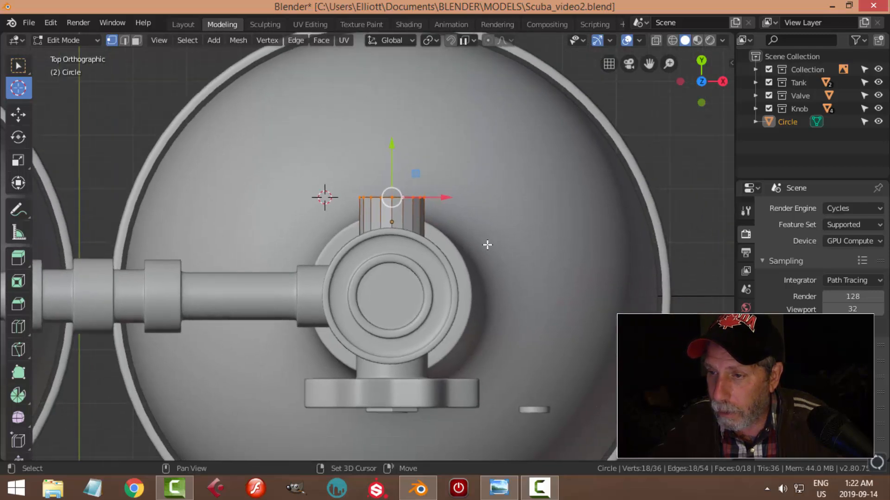
click(18, 396)
drag(404, 118, 220, 167)
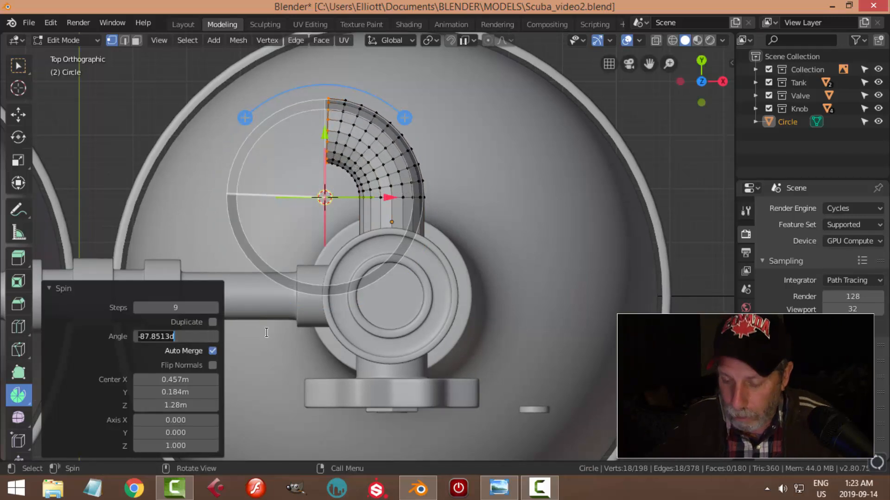
key(Return)
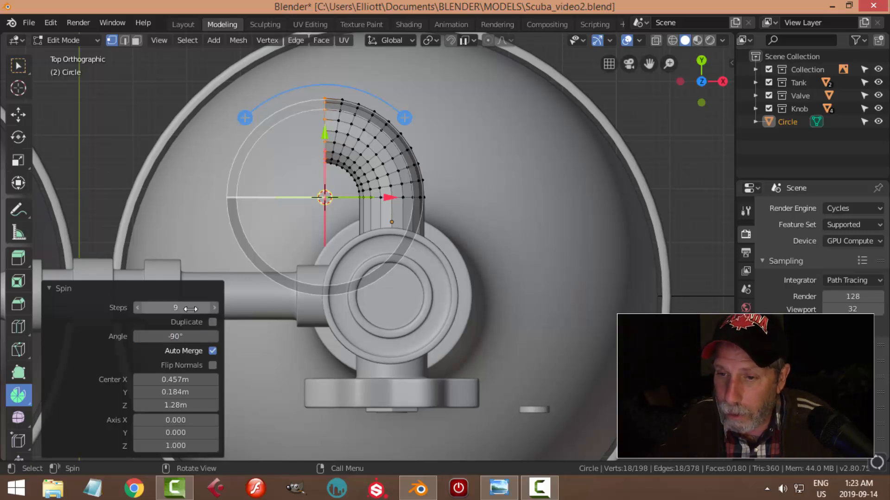
drag(175, 307, 179, 308)
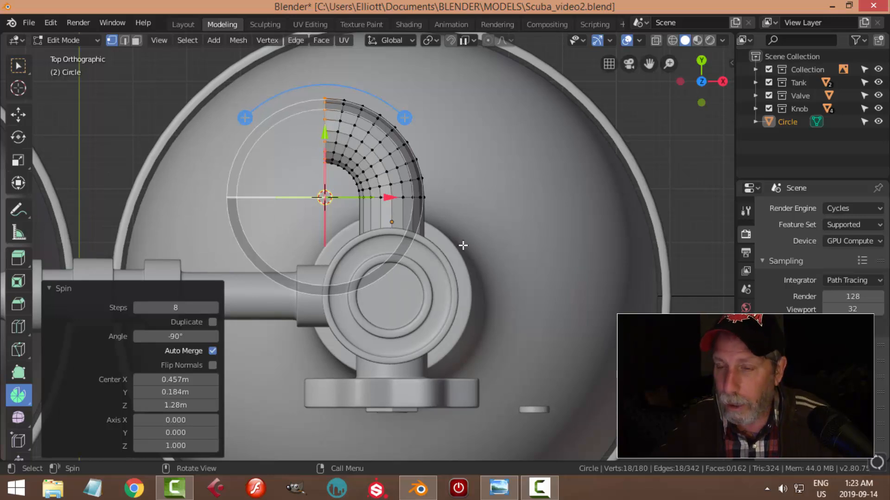
- Extrude the elbow's end loop in place and scale it by 1.470 to form a wider ring face
click(19, 115)
middle_drag(393, 176, 330, 290)
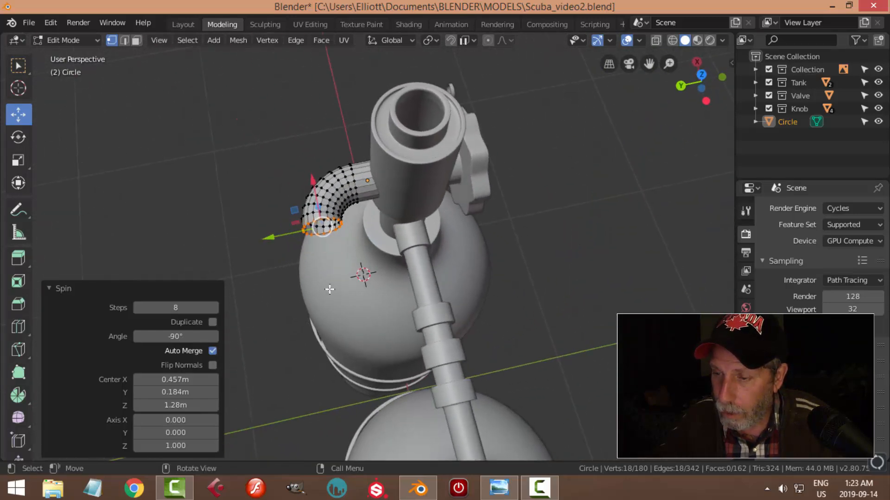
key(KP_7)
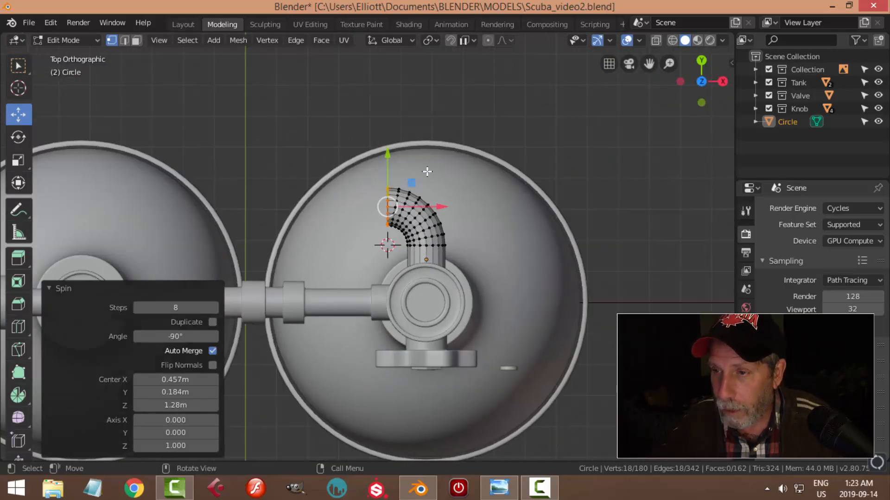
scroll(468, 249, up, 2)
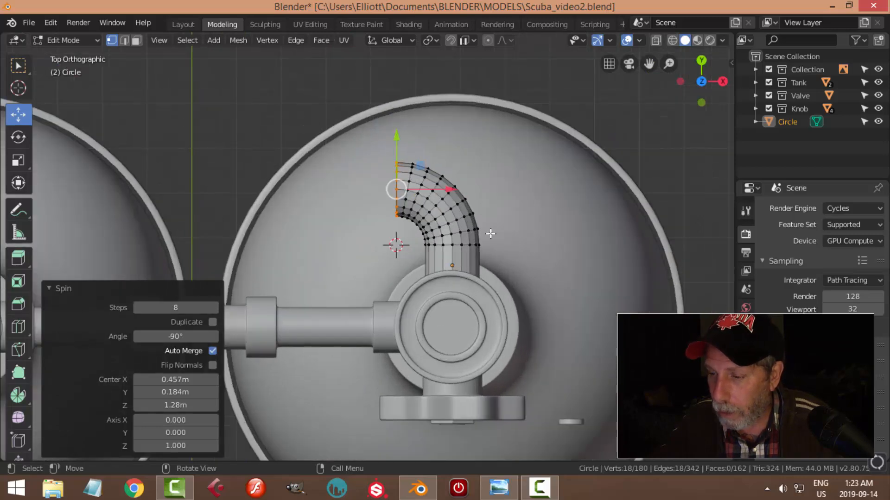
key(KP_1)
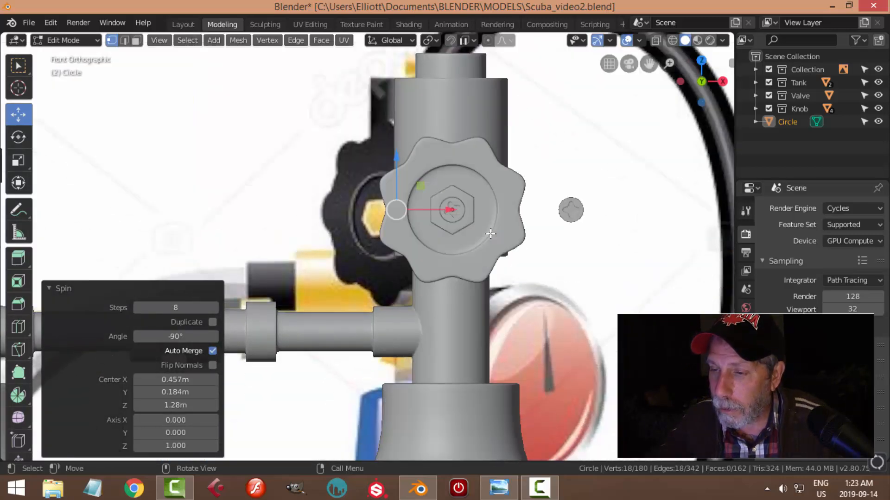
key(KP_7)
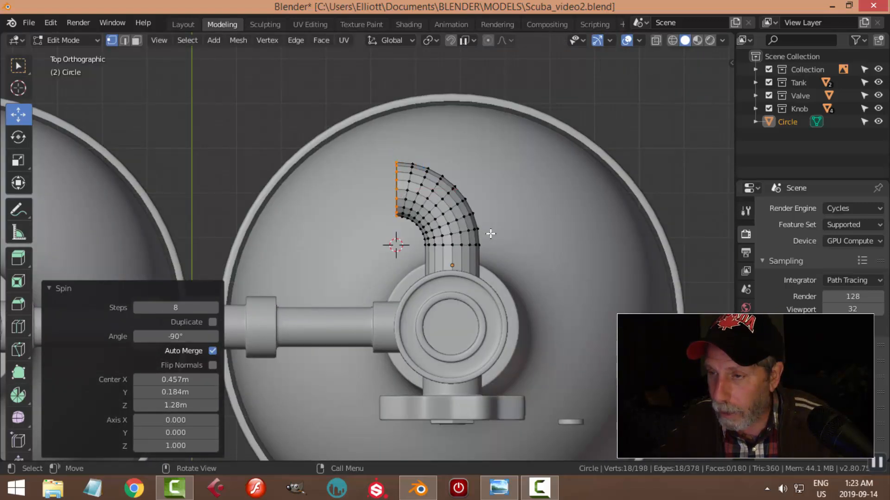
key(e)
key(Escape)
key(s)
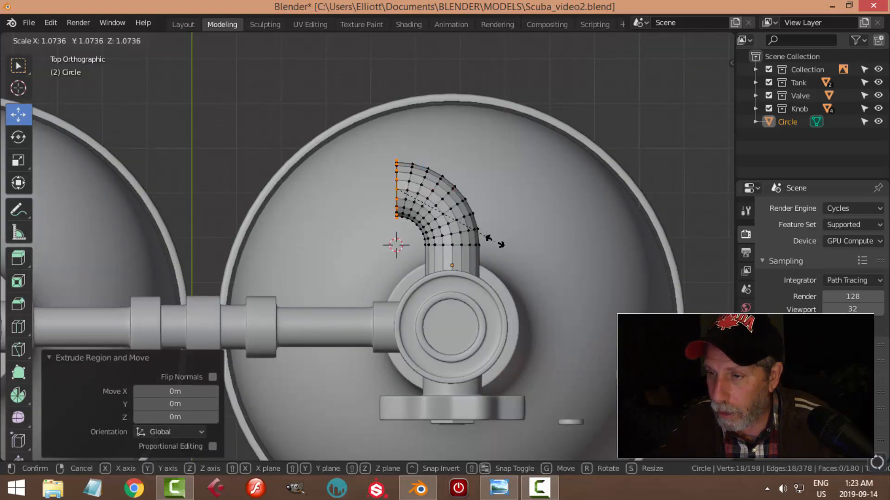
click(518, 280)
- Extrude the widened end loop -0.158 m along X into a thicker cylindrical section
key(e)
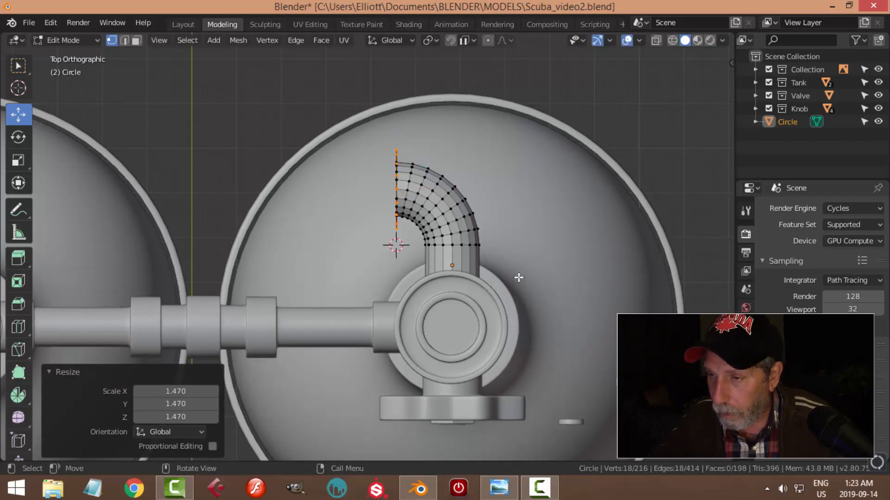
right_click(517, 278)
key(g)
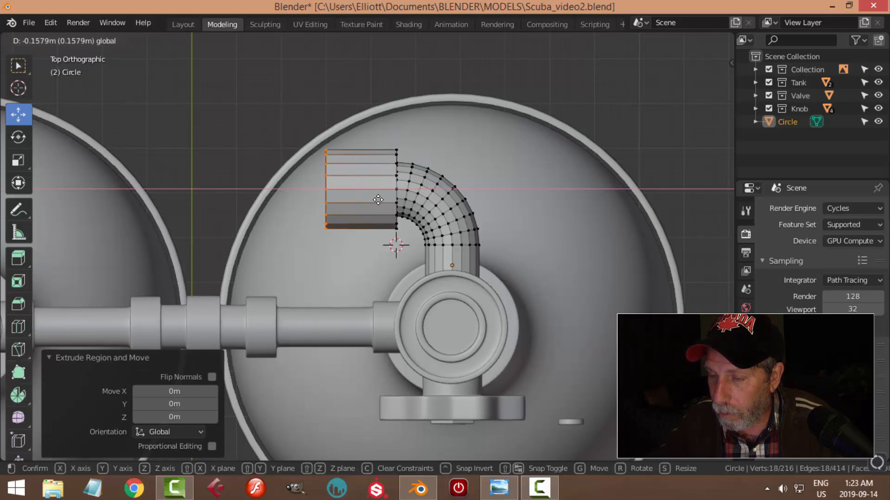
click(378, 199)
- Try lowering the whole fitting along Z in front view, and undo the move
middle_drag(488, 201, 489, 200)
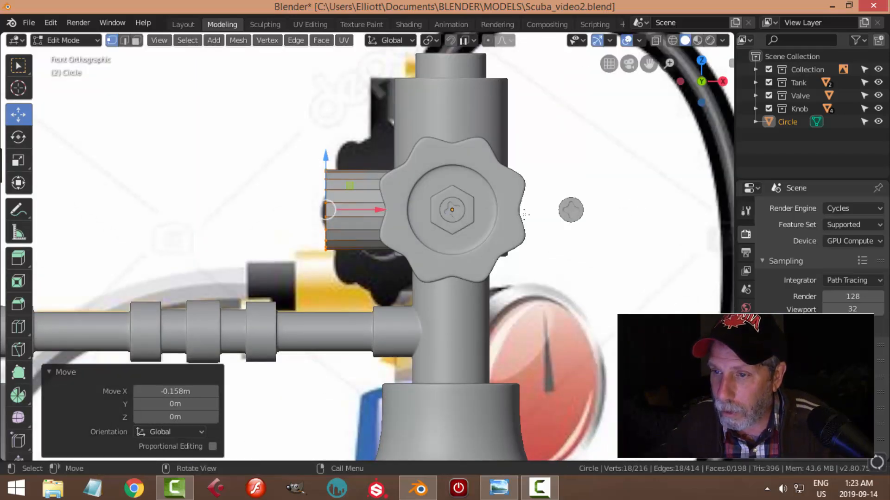
key(a)
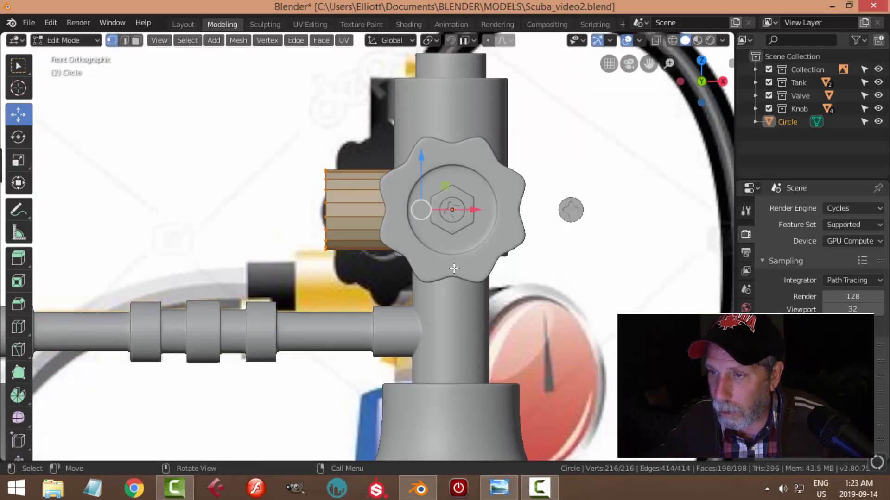
drag(427, 165, 419, 241)
key(ctrl+z)
middle_drag(586, 211, 336, 248)
key(alt+a)
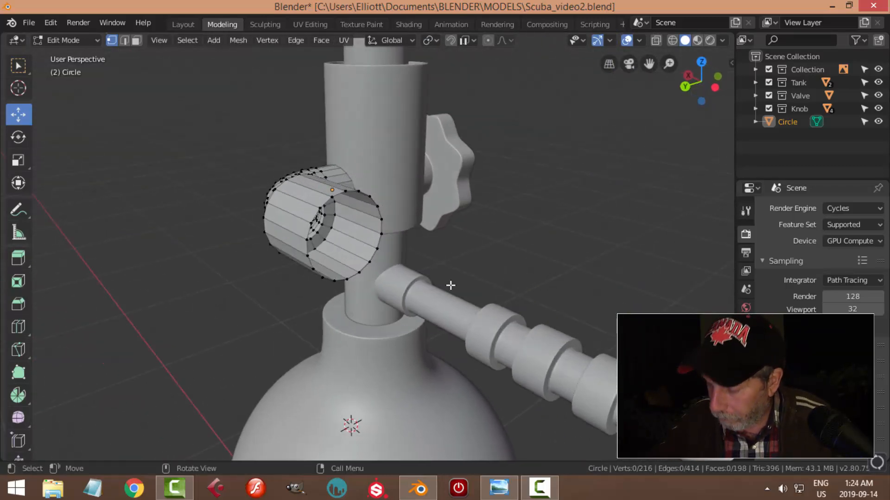
- Select the whole fitting in front view and lower it along Z to match the brass fitting in the reference image
key(KP_1)
key(a)
shift+middle_drag(468, 296, 522, 252)
drag(471, 117, 472, 196)
- Select the wide section's open end loop and move it -0.0702 m along X
key(alt+a)
alt+click(377, 242)
drag(423, 253, 397, 251)
- In wireframe shading, extrude the end loop inward by scaling it down, and extrude it outward along X as a narrower neck
key(z)
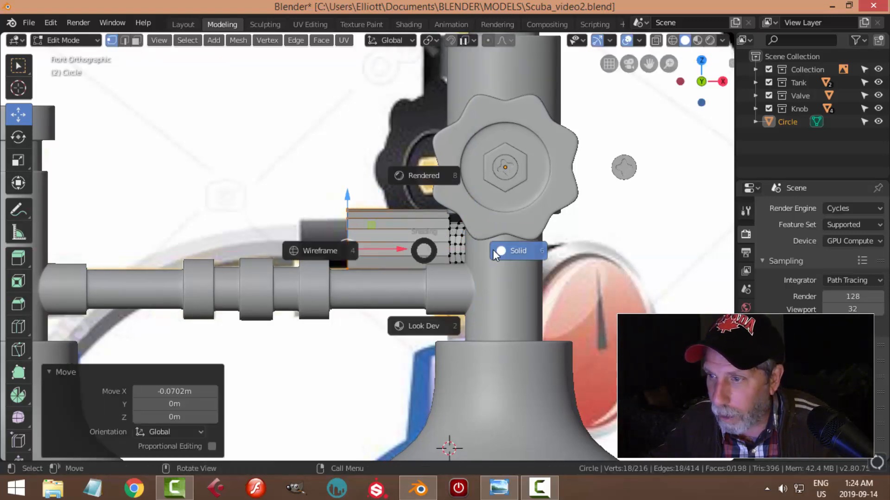
click(341, 247)
scroll(472, 300, up, 2)
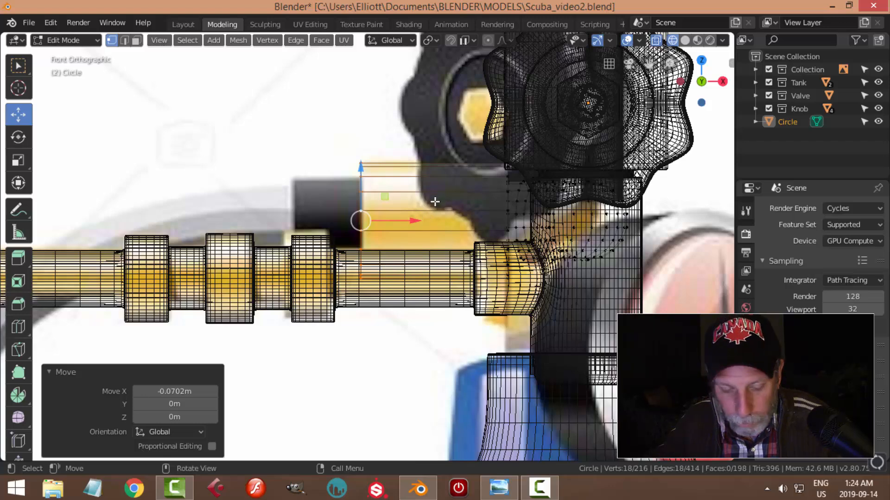
key(e)
key(s)
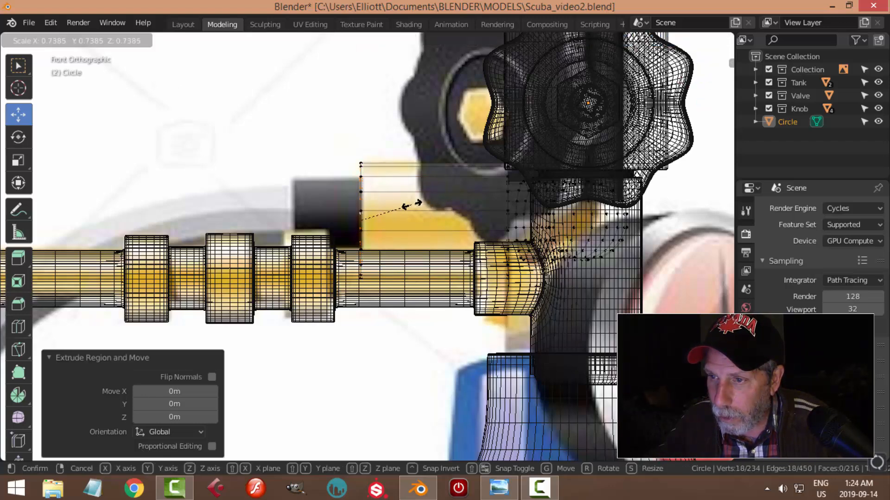
click(411, 205)
key(e)
click(425, 214)
drag(415, 223, 352, 233)
- Return to solid shading, extrude the neck's open end loop in place and scale it by 0.813 to form a rim
key(alt+a)
middle_drag(421, 236, 476, 273)
key(z)
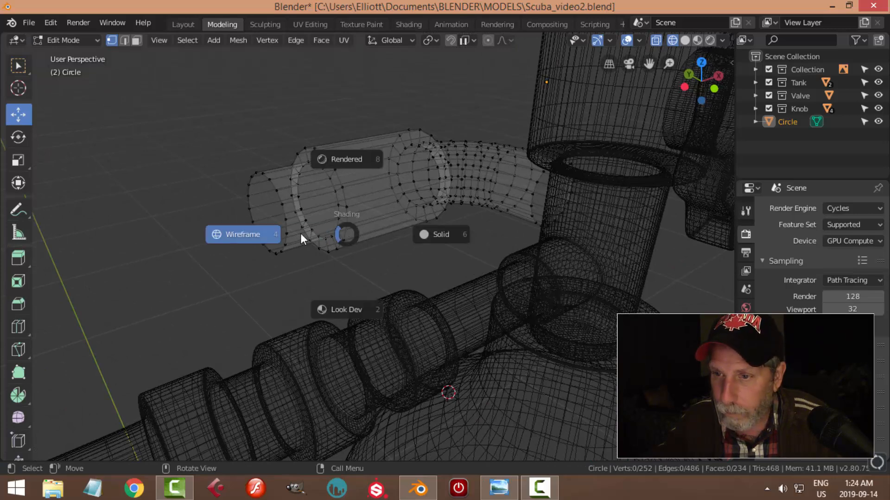
click(429, 235)
alt+click(287, 200)
middle_drag(287, 199, 412, 235)
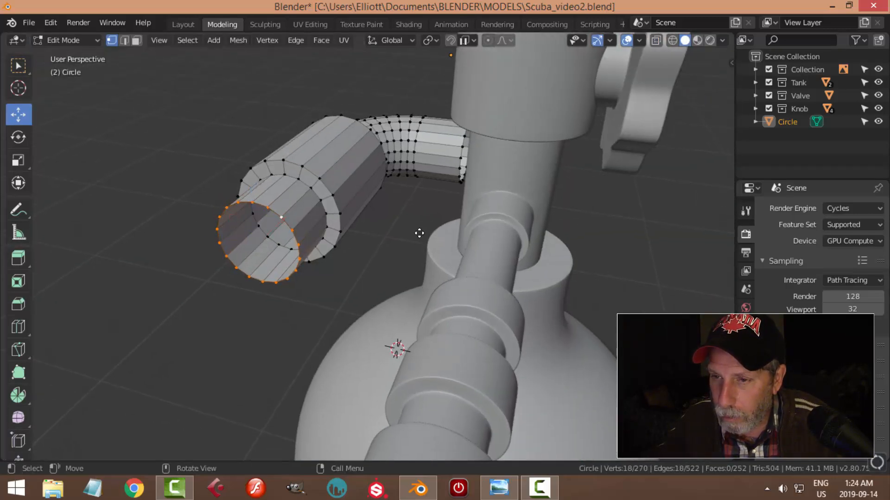
key(e)
right_click(412, 234)
key(s)
click(387, 237)
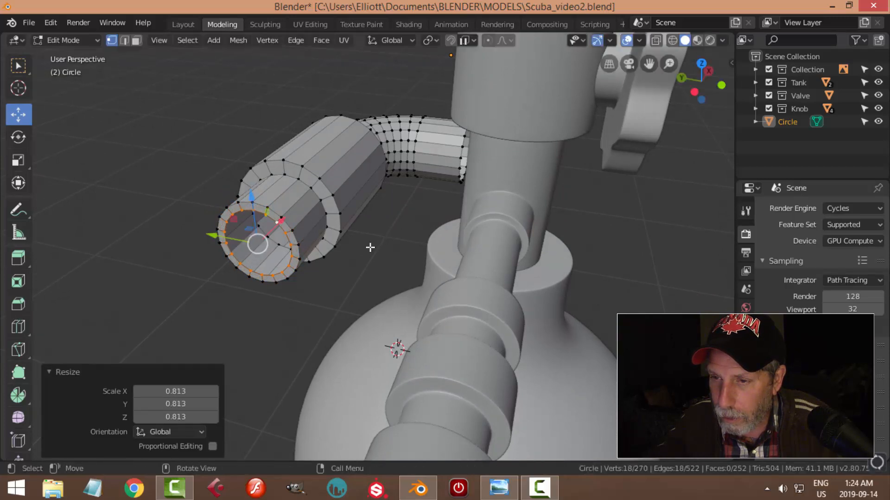
- Extrude the rim's inner loop back along X into the neck to give it an inner wall
middle_drag(387, 238, 327, 246)
key(e)
right_click(329, 239)
drag(309, 197, 330, 195)
key(alt+a)
middle_drag(346, 217, 421, 163)
- Switch to Object Mode and move the fitting -0.0235 m along Y into the valve body
key(Tab)
key(alt+a)
click(357, 201)
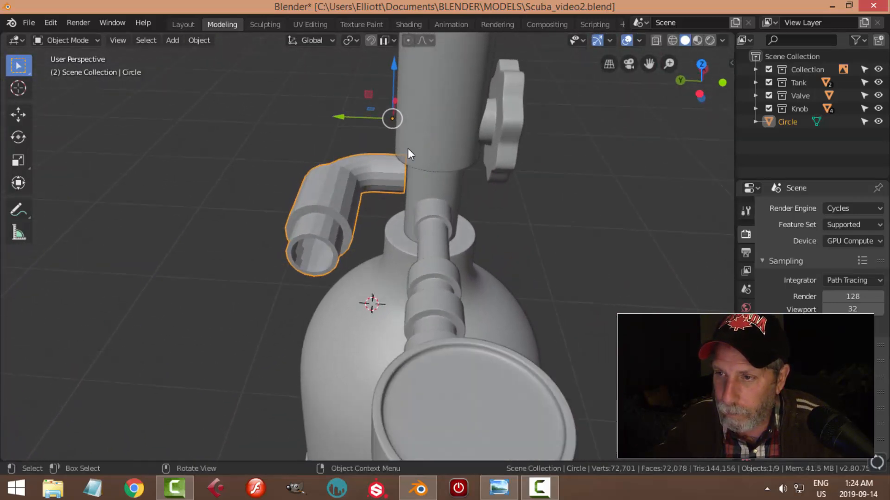
drag(340, 119, 348, 119)
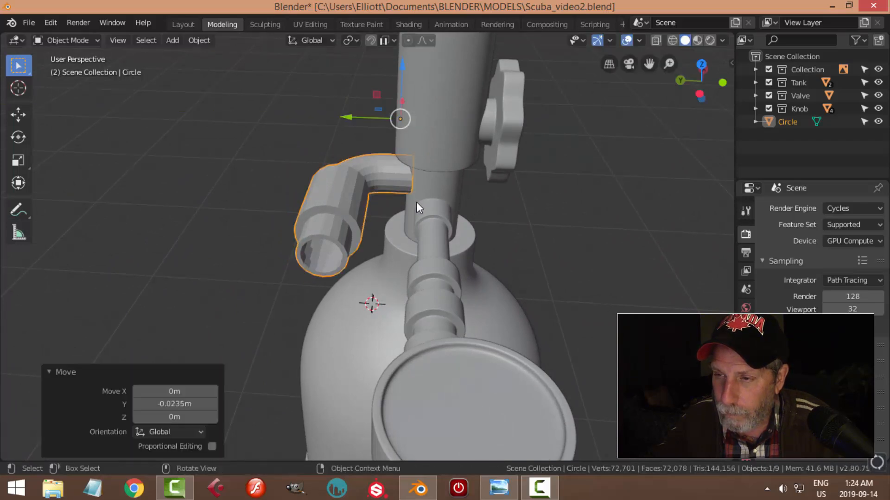
- Add a level 2 subdivision surface to the fitting and shade it smooth
key(ctrl+2)
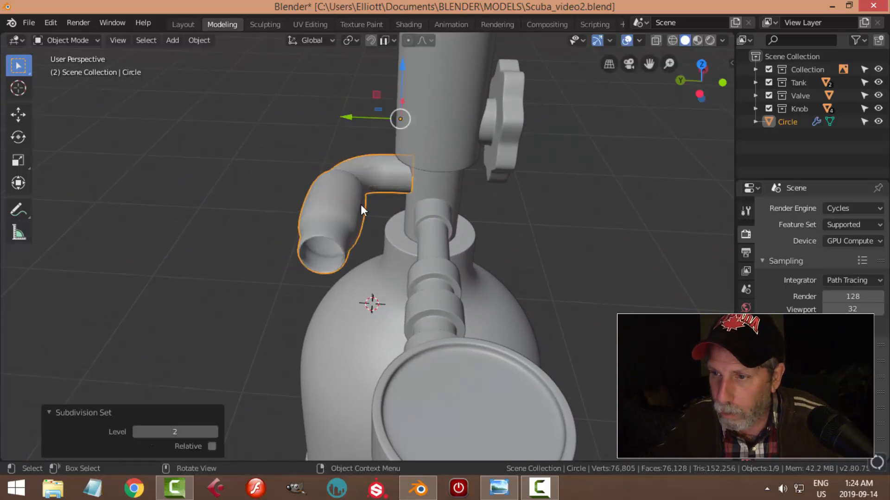
right_click(360, 204)
click(339, 201)
middle_drag(352, 213, 438, 246)
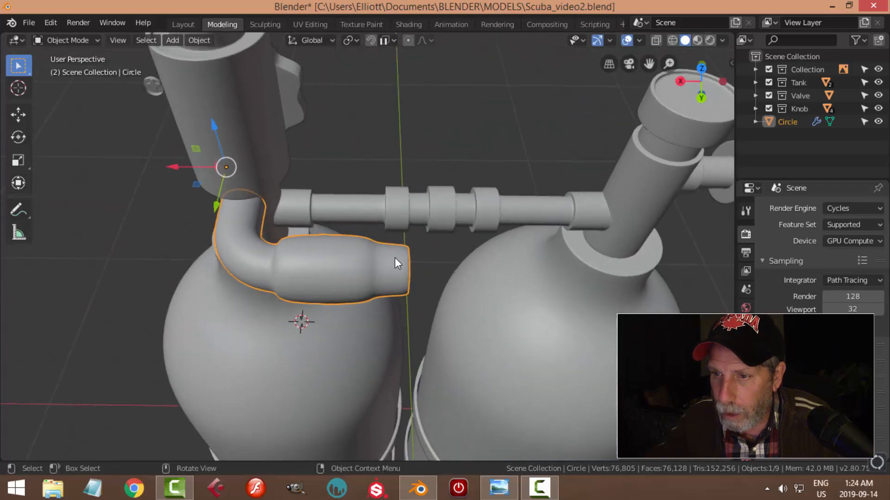
- In edge select mode, bevel the fitting's sharp edge loops, including those at both ends of the wide section
key(Tab)
shift+middle_drag(339, 279, 369, 234)
scroll(361, 265, up, 2)
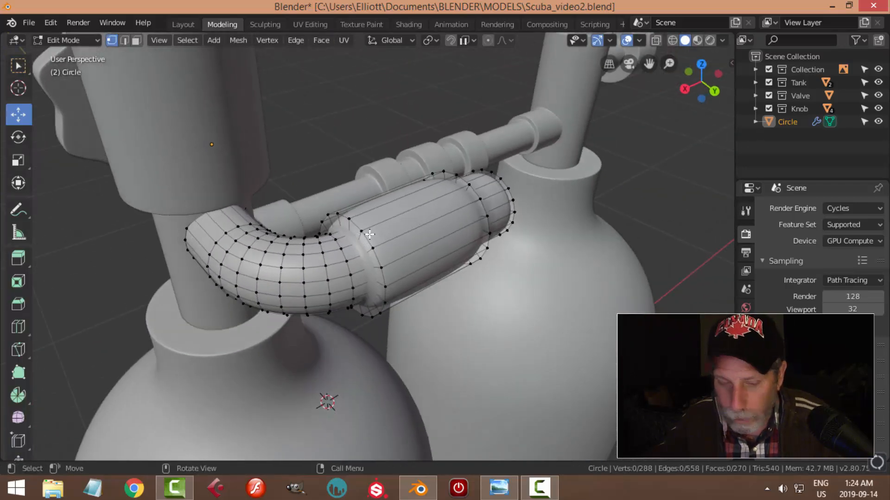
key(2)
alt+click(361, 228)
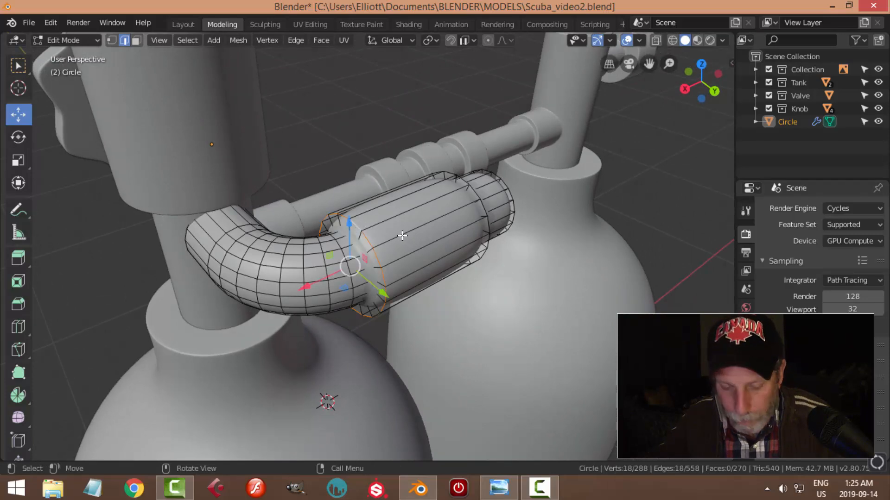
middle_drag(482, 239, 494, 239)
key(ctrl+b)
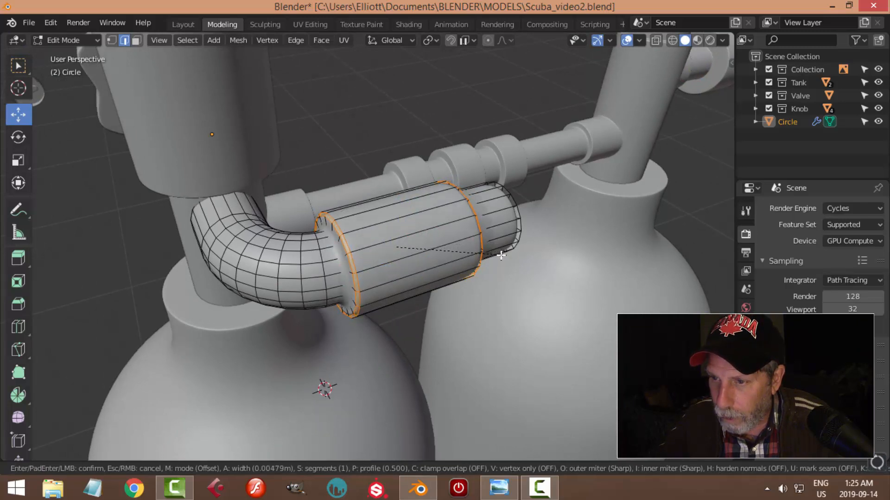
click(500, 256)
- Add a supporting edge loop on the ring face beside the elbow, with a slide factor of 0.729
middle_drag(471, 262, 435, 237)
alt+click(403, 225)
key(g)
key(g)
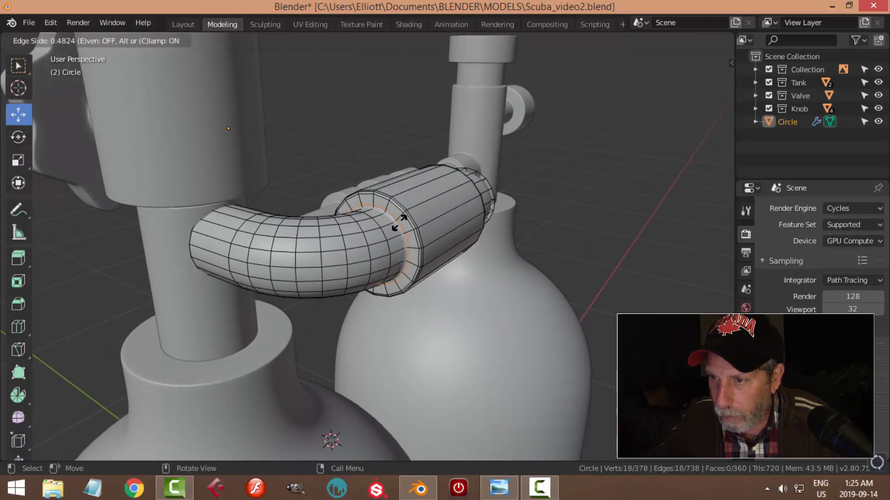
click(399, 225)
- Try a loop cut near the neck end of the wide section, and undo it
middle_drag(398, 225, 370, 230)
key(ctrl+r)
click(357, 225)
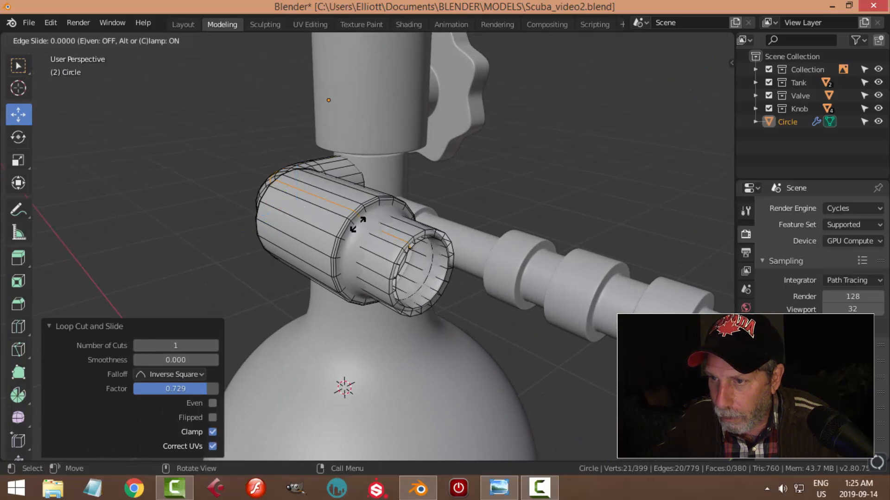
click(357, 223)
key(ctrl+z)
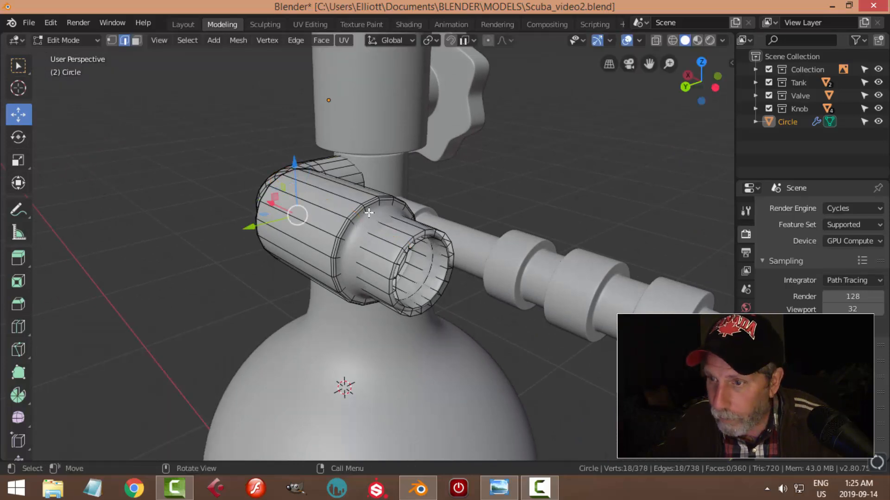
- Add a supporting edge loop around the fitting's narrow neck, slid fully against its base beside the wide section
key(ctrl+r)
click(365, 214)
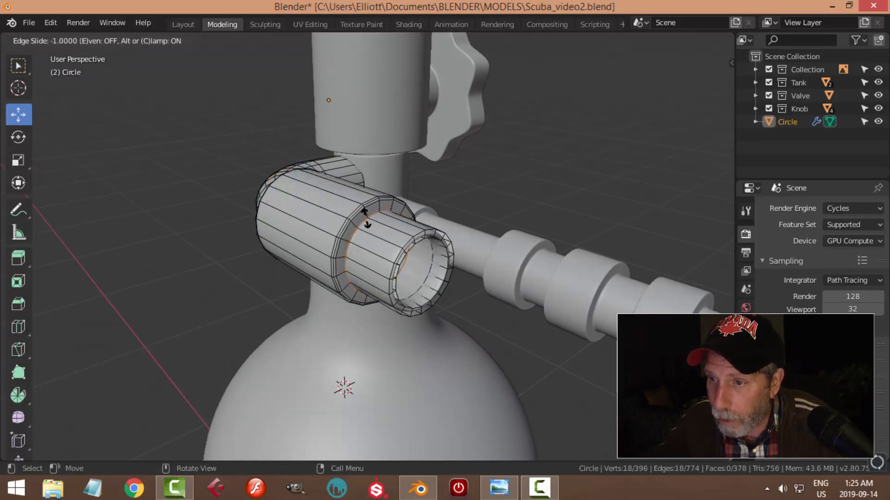
click(366, 218)
middle_drag(413, 238, 388, 239)
key(alt+a)
- Add two supporting edge loops on the neck's open rim: one near the outer edge with factor 0.750, the other toward the inner edge
scroll(388, 239, up, 1)
scroll(389, 238, up, 1)
key(ctrl+r)
click(356, 211)
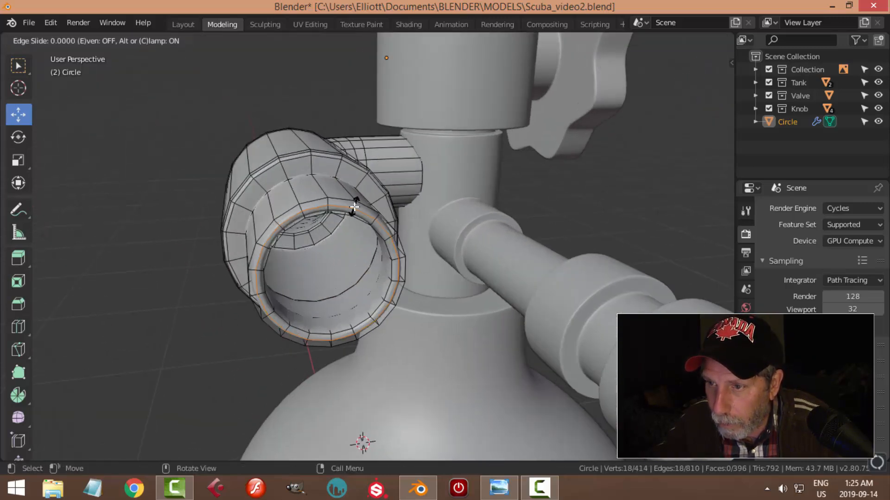
click(356, 200)
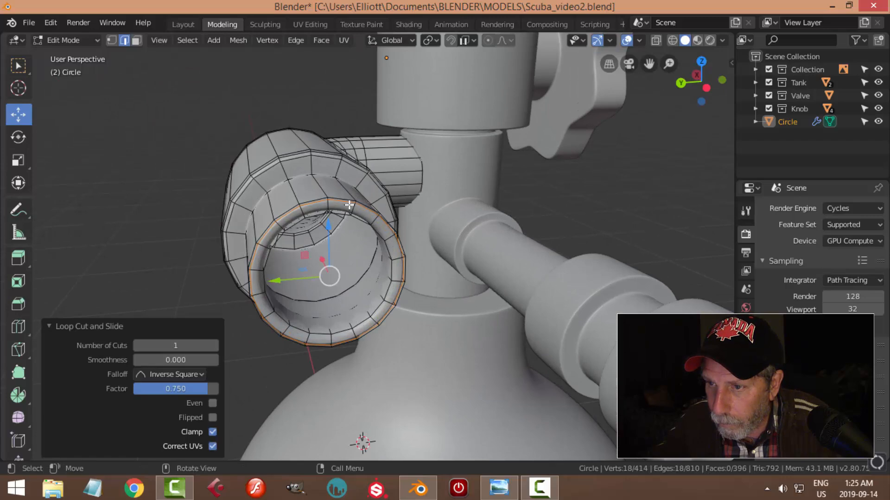
key(ctrl+r)
click(351, 210)
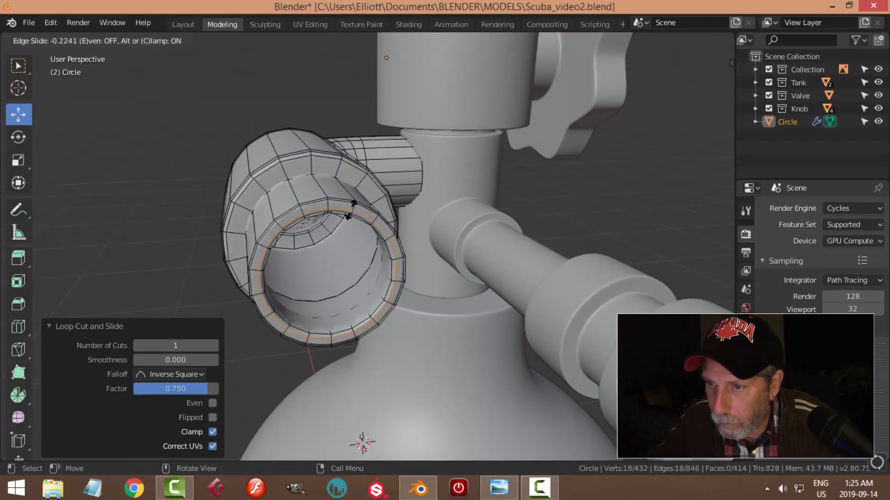
click(351, 212)
- Leave edit mode, check the fitting's smooth shading from several sides and save the file
key(Tab)
scroll(349, 221, down, 3)
middle_drag(349, 221, 580, 220)
click(580, 220)
scroll(378, 247, up, 4)
click(369, 235)
middle_drag(522, 252, 299, 232)
click(484, 248)
scroll(484, 248, down, 3)
key(ctrl+s)
- Compare the fitting with the reference image in front wireframe view, and lower the fitting slightly along Z in solid shading
scroll(439, 257, down, 3)
middle_drag(438, 257, 499, 248)
key(KP_1)
scroll(499, 247, up, 5)
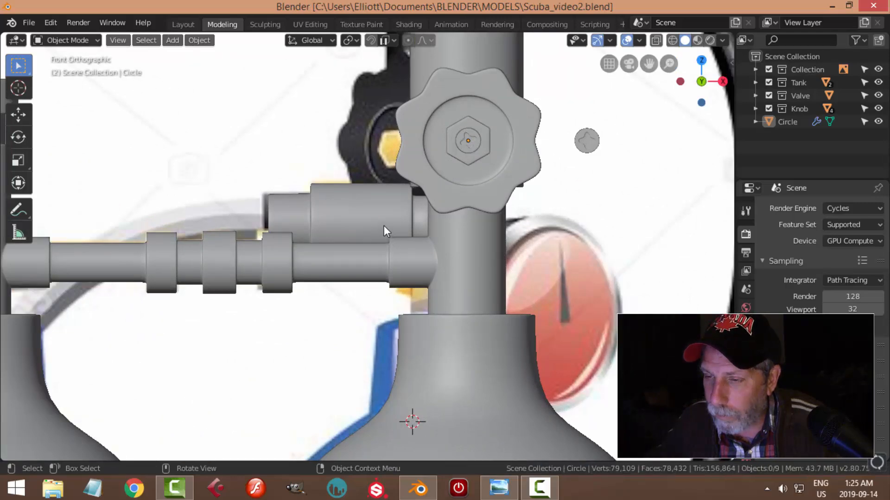
key(z)
click(278, 226)
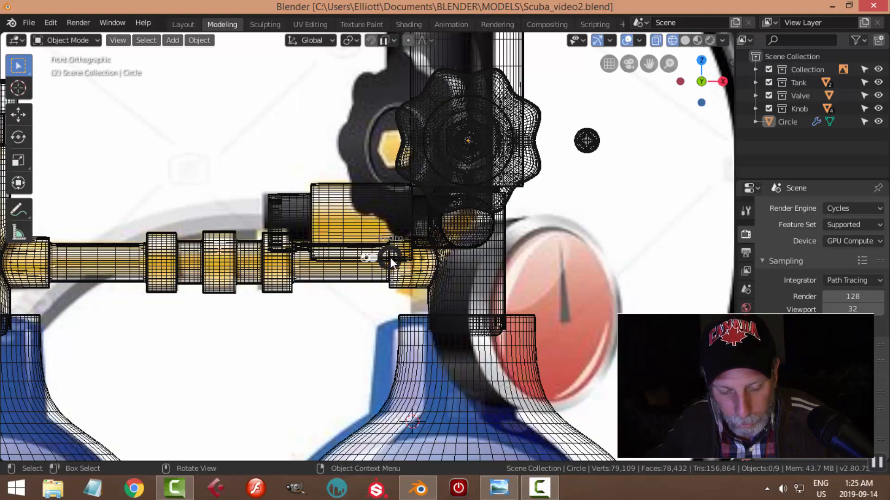
click(463, 256)
middle_drag(468, 256, 565, 258)
click(357, 235)
middle_drag(390, 230, 383, 138)
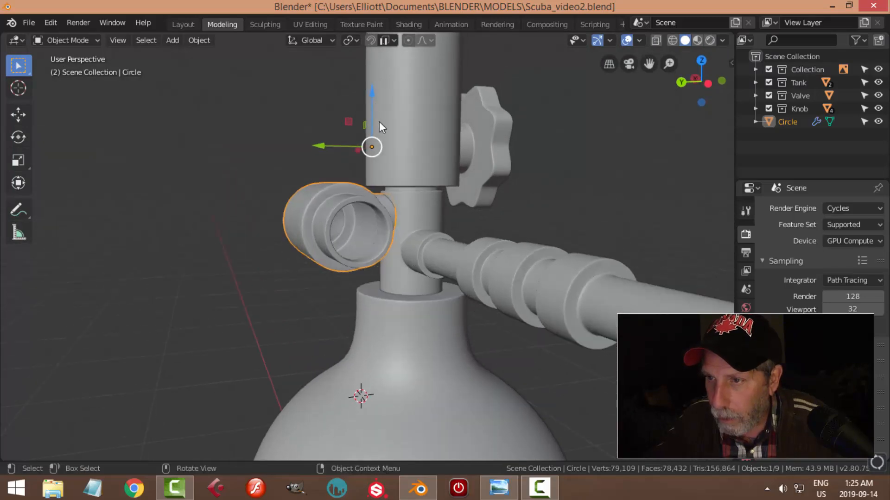
drag(372, 95, 372, 98)
click(556, 179)
- Move the knob assembly -0.154 m along X in front view
middle_drag(533, 178, 369, 175)
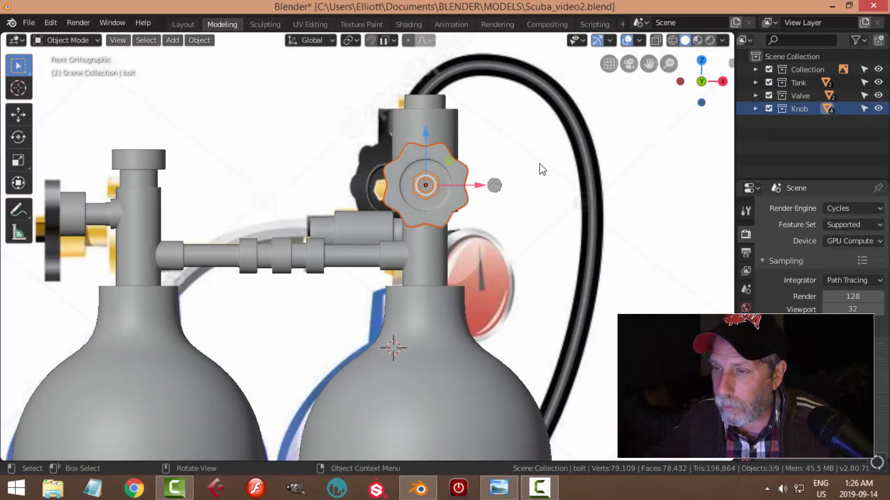
scroll(510, 209, up, 1)
drag(488, 173, 450, 184)
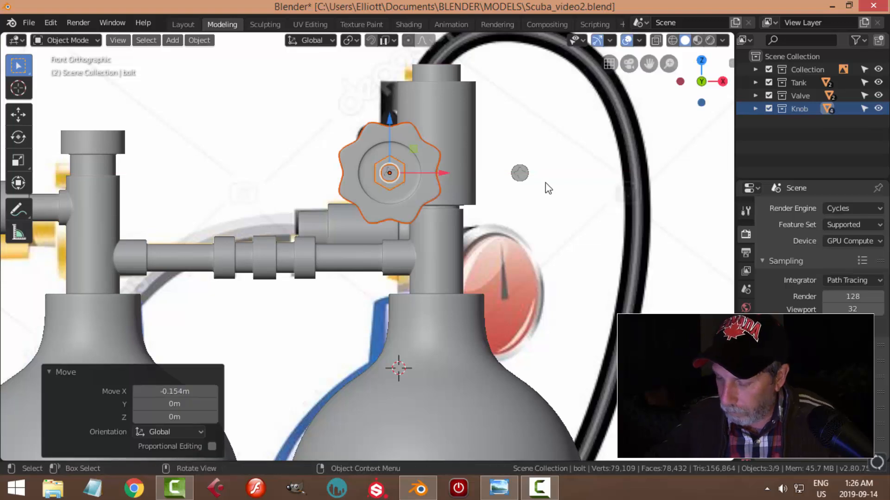
- Rotate the knob assembly -39.9° around the global Z axis in top view
key(KP_7)
scroll(515, 312, up, 1)
shift+middle_drag(514, 311, 417, 178)
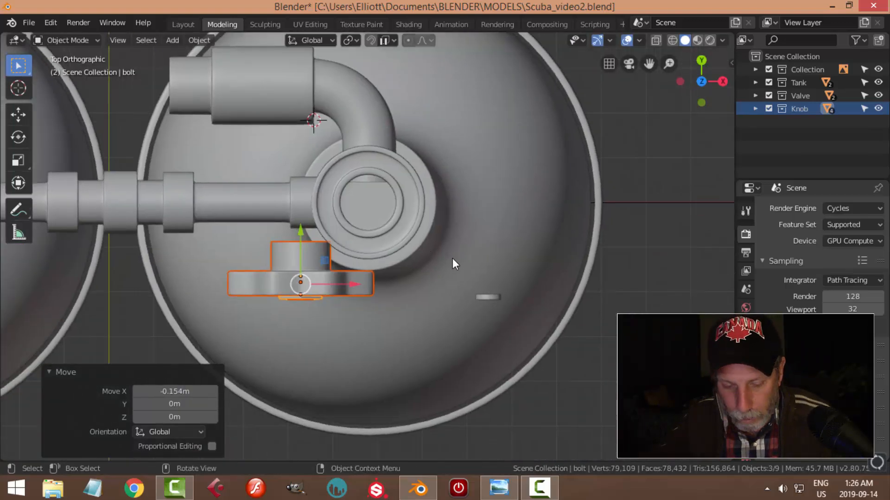
key(r)
key(z)
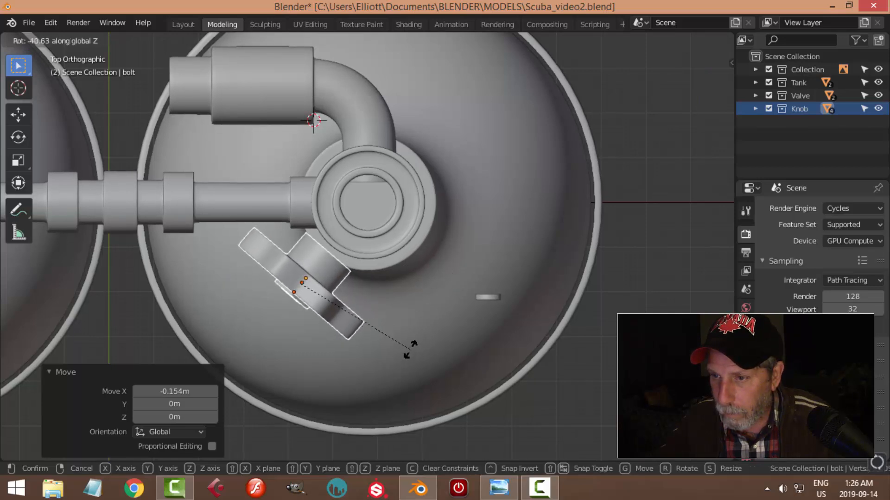
click(411, 349)
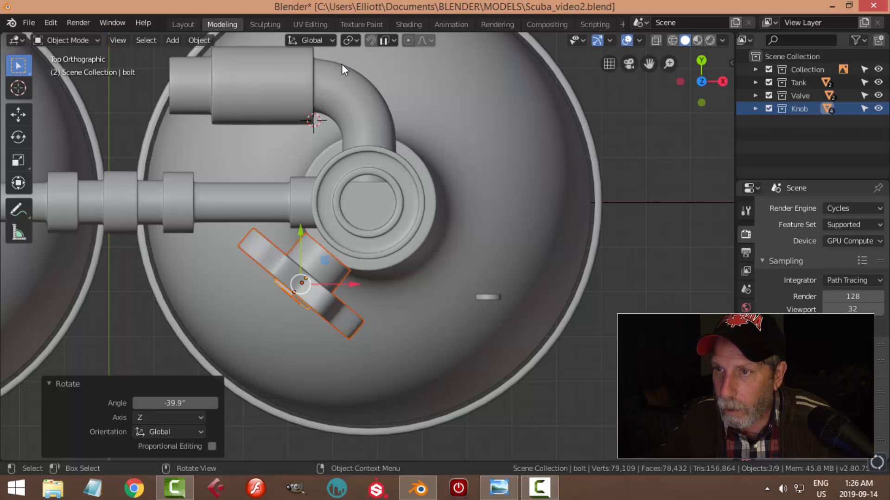
- Using Normal transform orientation, move the knob assembly toward the valve body along its Y axis by 0.0109 m and another 0.0371 m
click(311, 40)
click(284, 106)
drag(330, 247, 335, 246)
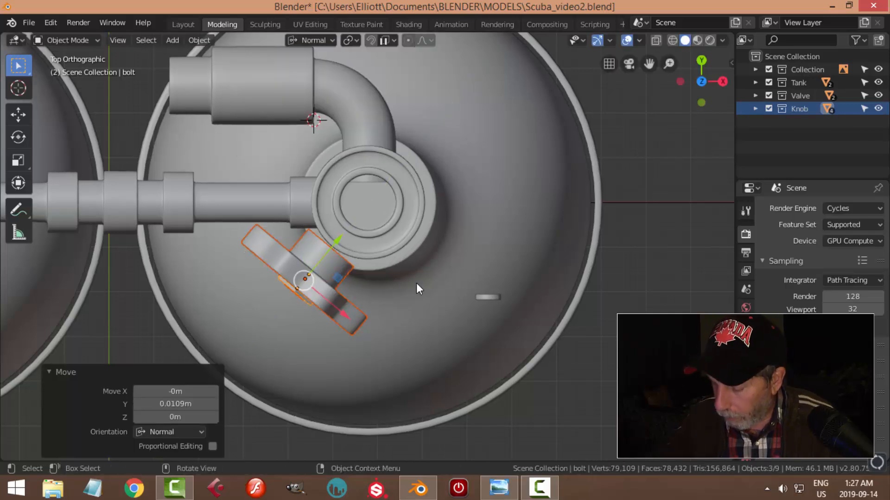
middle_drag(366, 295, 294, 206)
drag(346, 134, 365, 137)
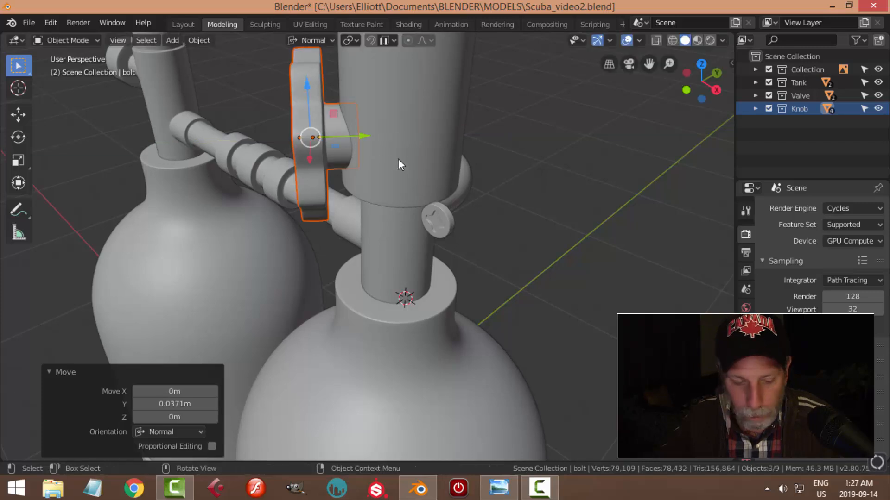
key(alt+a)
- Check the angled knob from the front and set the transform orientation back to Global
middle_drag(385, 158, 500, 144)
key(KP_1)
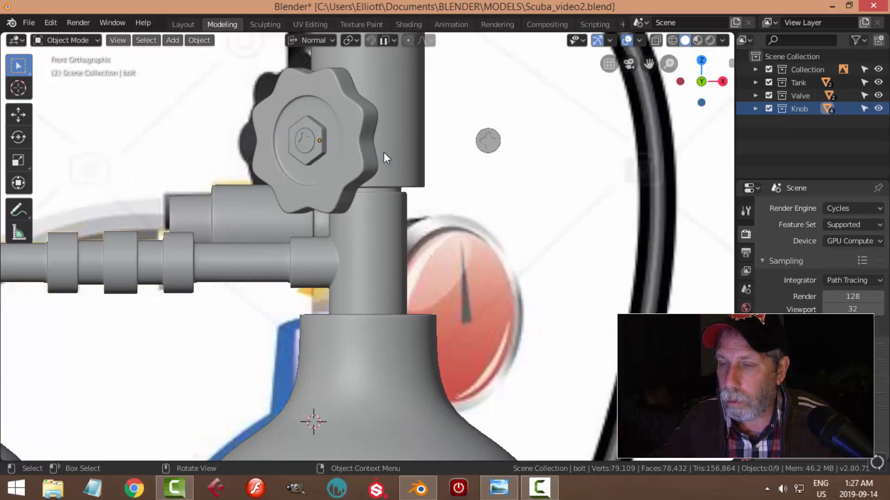
scroll(434, 138, down, 5)
middle_drag(455, 170, 419, 205)
click(313, 41)
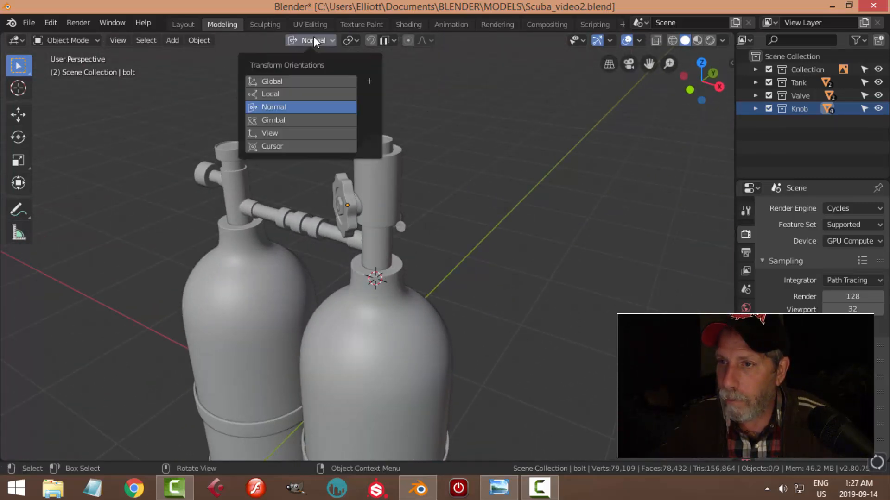
click(293, 81)
- Move the small loose bolt from beside the valve to above the elbow fitting, -0.567 m in X and 0.467 m in Y
middle_drag(491, 183, 486, 255)
click(413, 235)
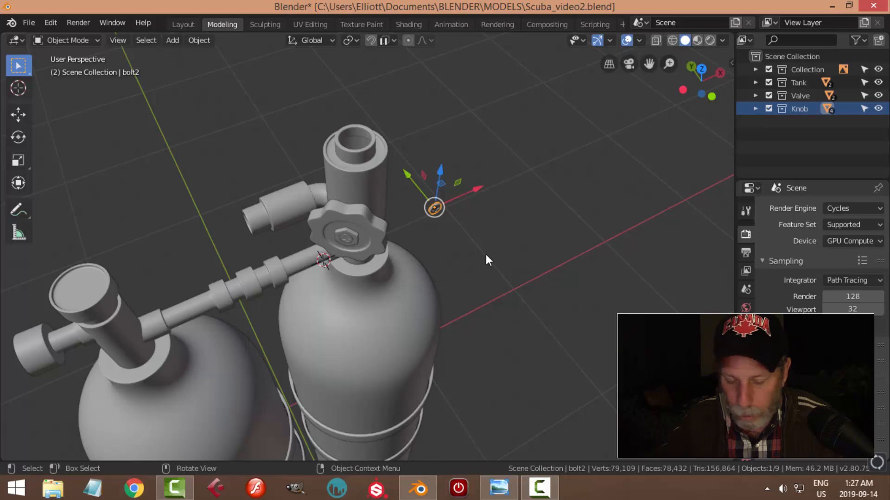
key(KP_7)
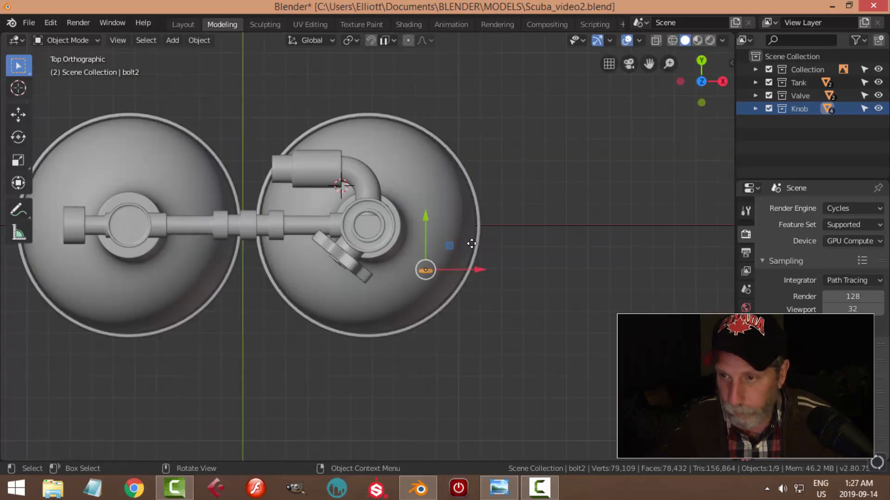
key(g)
click(363, 150)
middle_drag(460, 220, 448, 163)
scroll(517, 198, up, 2)
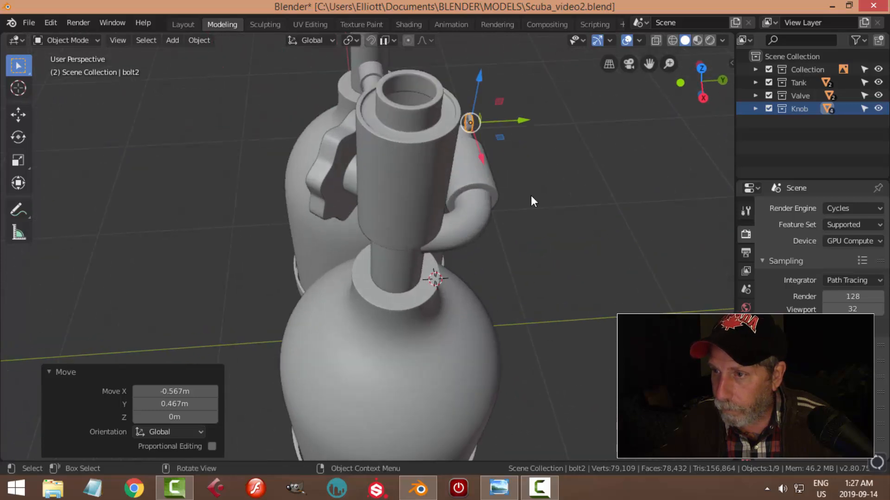
- Rotate the small bolt -90° around X so it lies flat, and lower it 0.108 m along Z
key(r)
key(x)
key(9)
key(0)
key(Return)
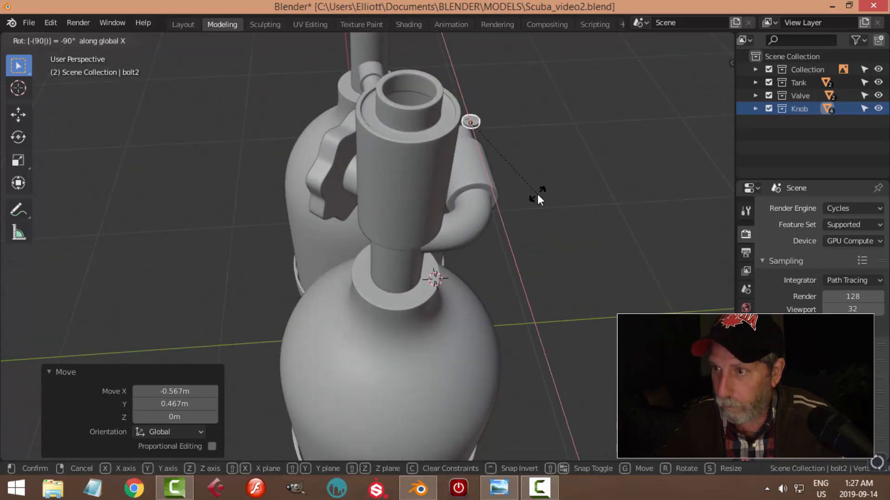
key(g)
key(z)
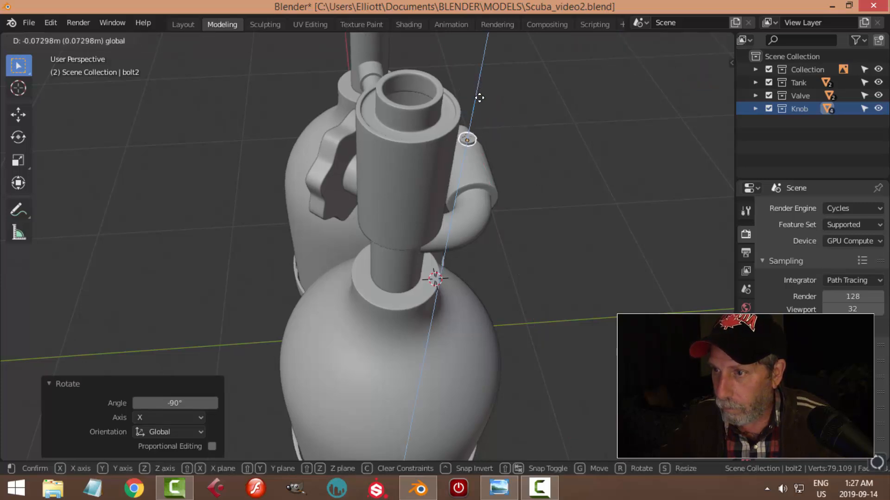
click(481, 106)
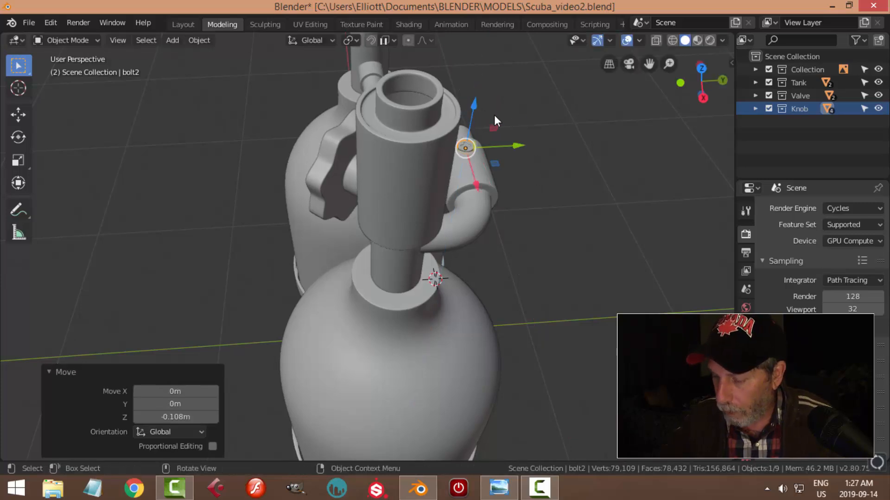
- Position the bolt over the middle of the fitting's narrow neck in top view, finishing with a -0.0094 m shift in Y
key(KP_7)
shift+middle_drag(356, 193, 489, 231)
scroll(480, 190, up, 2)
scroll(500, 192, up, 3)
shift+middle_drag(514, 184, 492, 254)
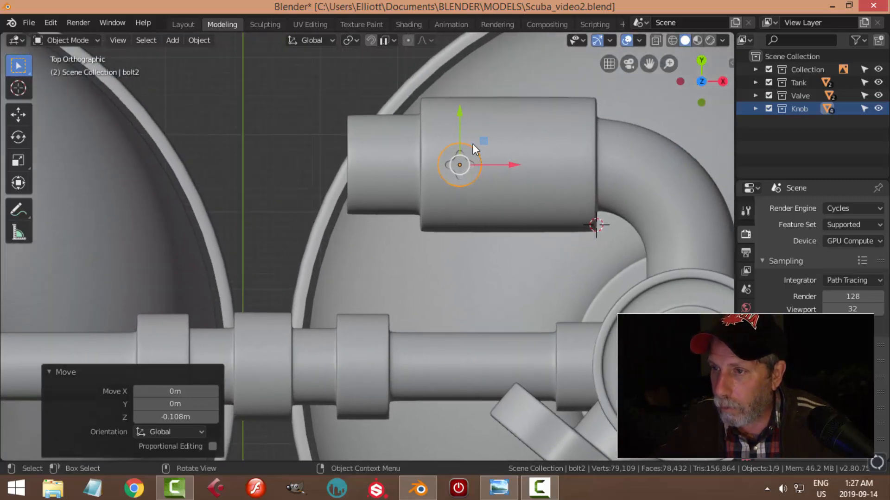
scroll(482, 142, up, 2)
drag(496, 81, 497, 63)
drag(554, 115, 443, 115)
drag(390, 68, 389, 75)
- Scale the bolt down, lower it 0.0171 m onto the top of the neck, and nudge its height and X position slightly
middle_drag(473, 162, 474, 80)
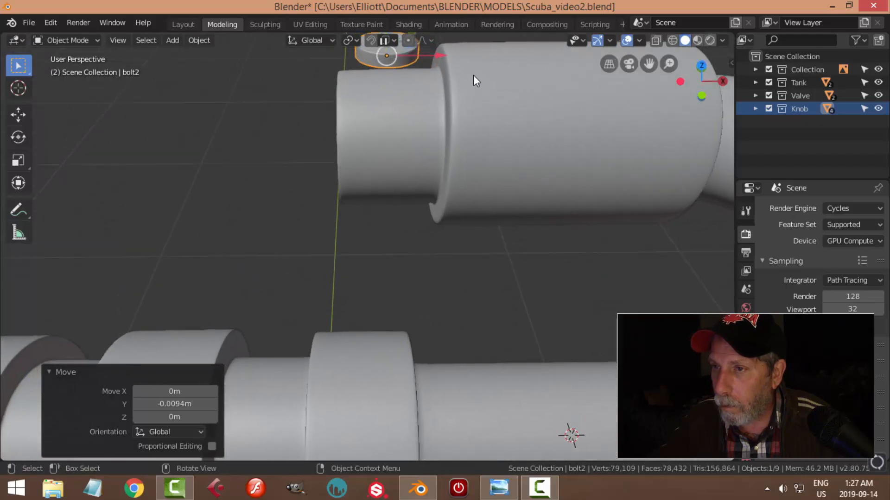
scroll(473, 75, down, 4)
middle_drag(430, 104, 445, 149)
key(s)
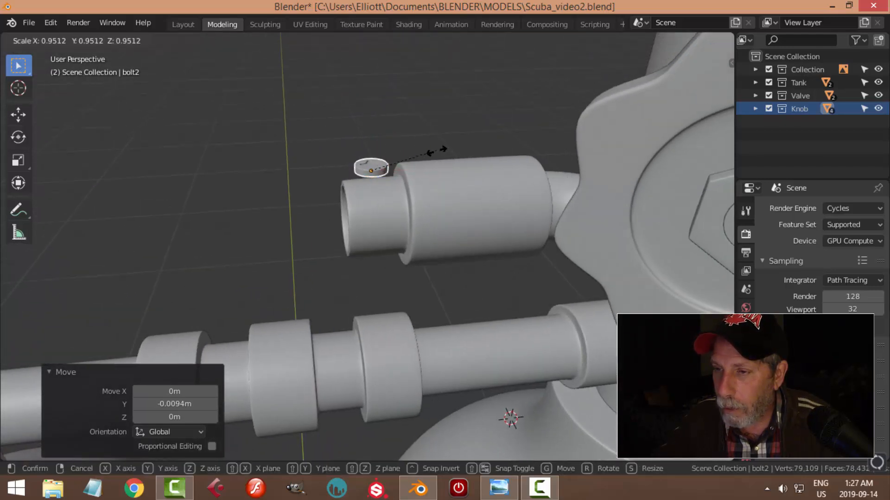
click(419, 162)
key(g)
key(z)
click(375, 133)
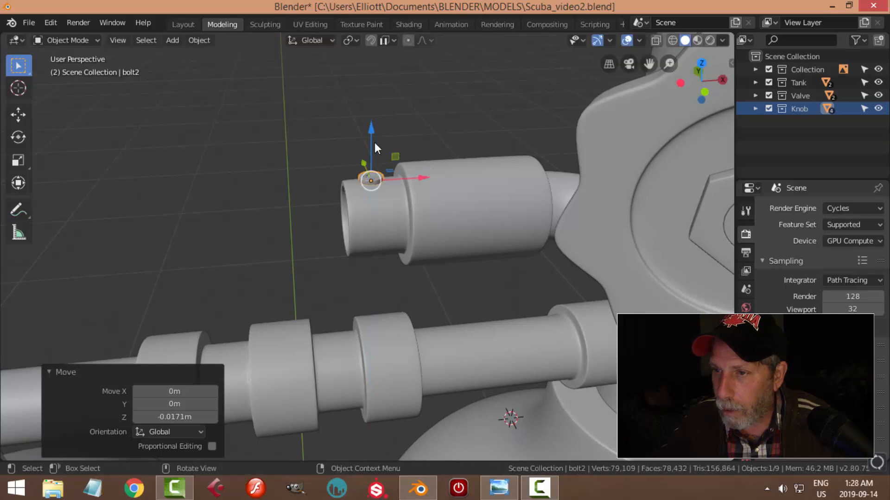
drag(374, 132, 371, 134)
drag(418, 179, 412, 180)
key(alt+a)
- Shift the bolt slightly along Y in left view to center it over the neck, and save the file
middle_drag(392, 170, 460, 229)
scroll(460, 229, up, 2)
middle_drag(385, 211, 452, 110)
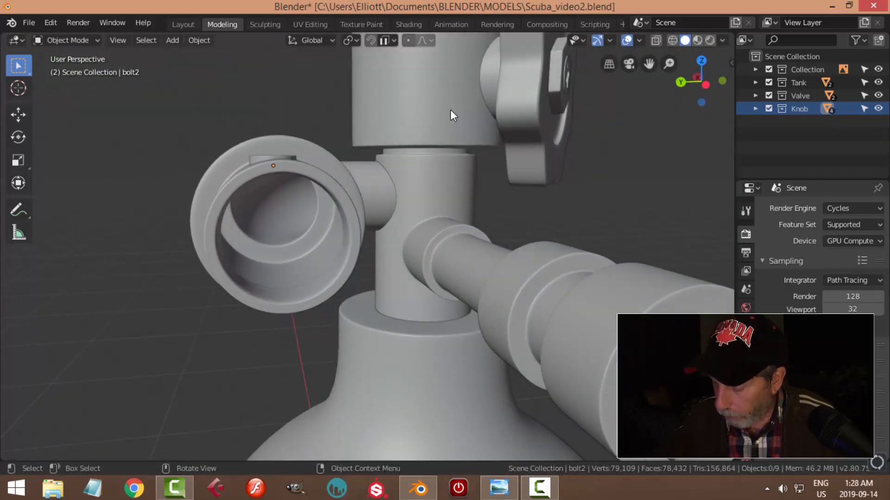
key(ctrl+KP_3)
shift+middle_drag(299, 169, 322, 205)
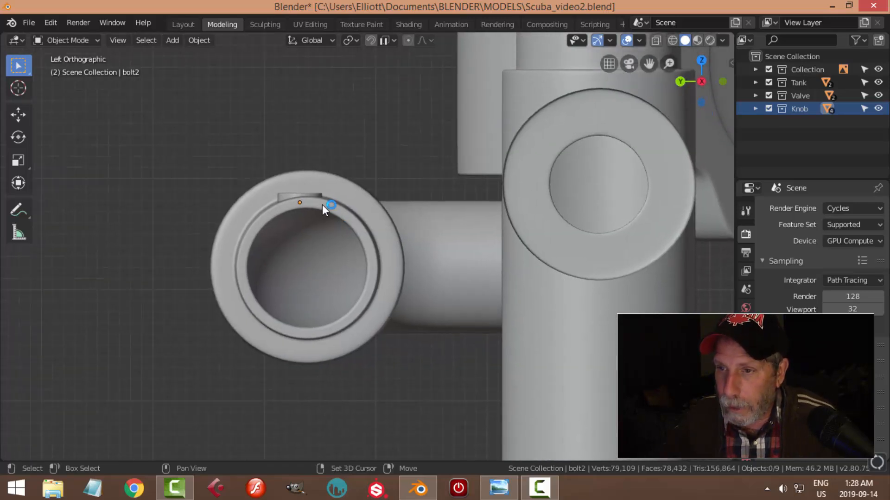
scroll(323, 210, up, 2)
click(263, 171)
key(ctrl+s)
drag(221, 182, 229, 182)
key(alt+a)
- Check how the bolt sits on the neck from several angles and save the file again
scroll(384, 187, down, 3)
middle_drag(389, 188, 320, 187)
drag(244, 193, 247, 193)
middle_drag(389, 207, 524, 251)
key(ctrl+s)
scroll(451, 252, down, 5)
scroll(524, 251, up, 4)
middle_drag(406, 252, 387, 257)
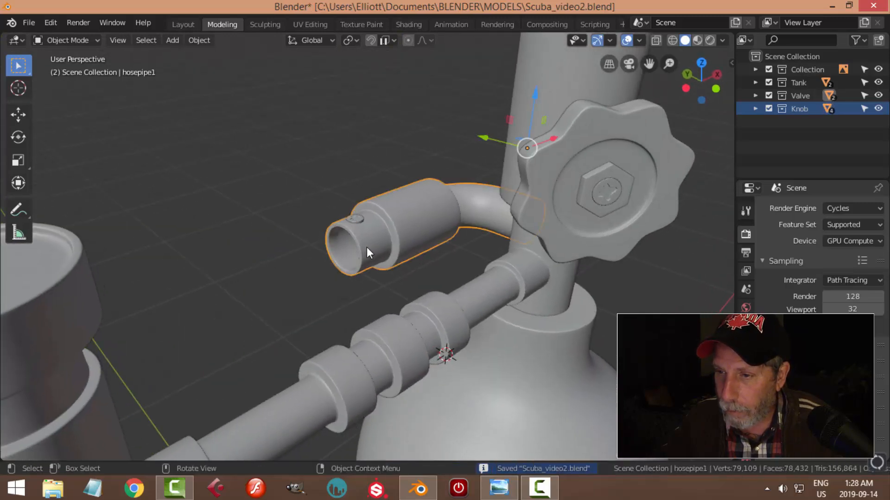
- Snap the 3D cursor to the selected edge loop at the open end of the hose fitting
click(365, 247)
key(Tab)
scroll(412, 259, up, 3)
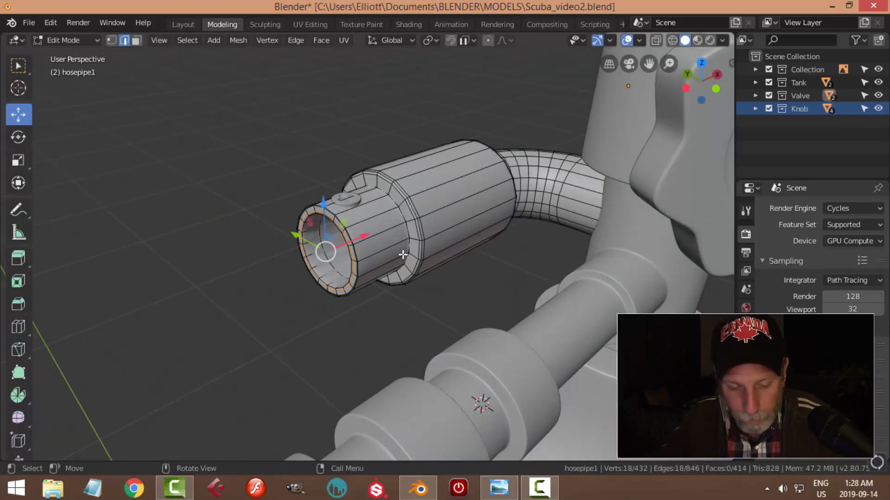
key(shift+s)
click(402, 319)
key(alt+a)
key(Tab)
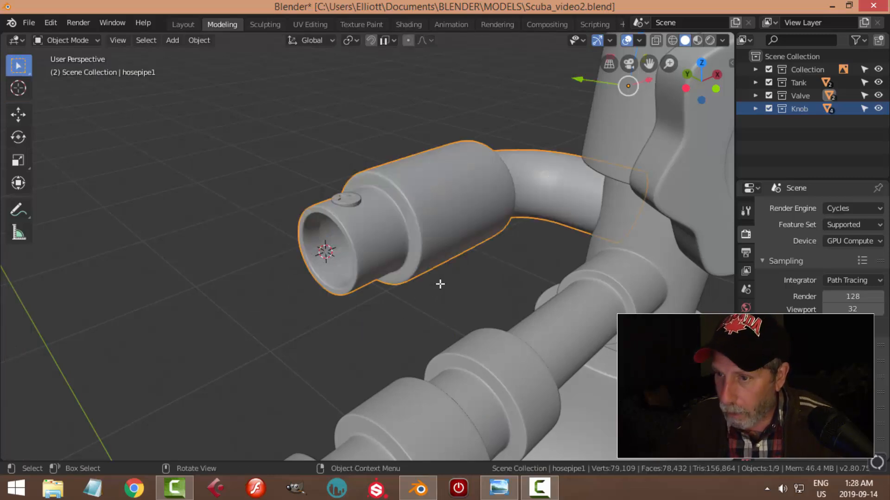
- Add a NURBS path at the 3D cursor in front view and open it for editing
key(KP_1)
scroll(419, 282, down, 4)
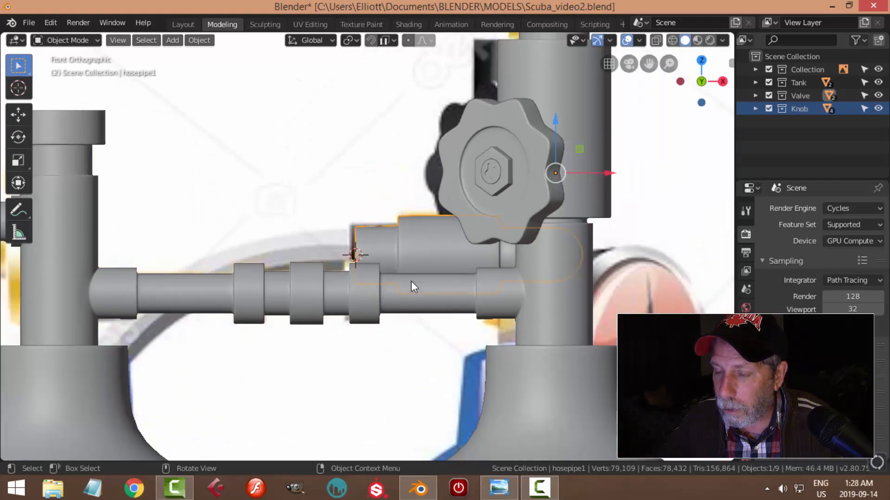
shift+middle_drag(352, 264, 459, 287)
key(alt+a)
key(shift+a)
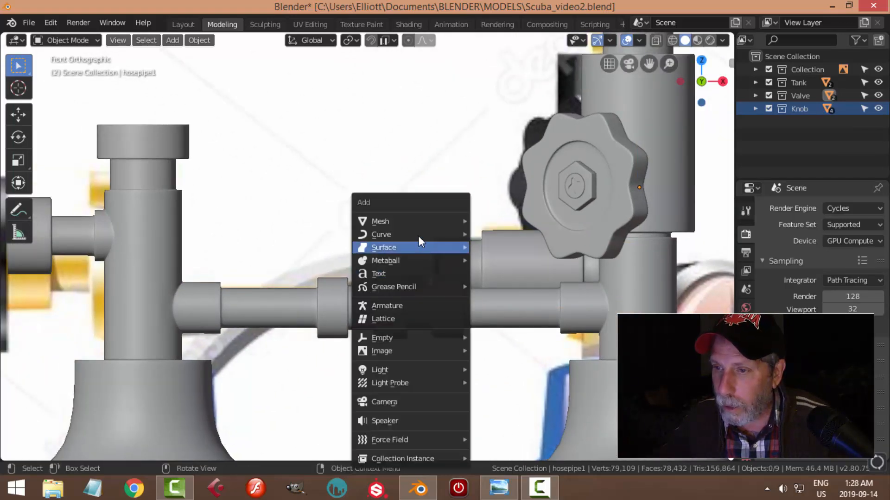
mouse_move(421, 234)
click(505, 291)
scroll(509, 292, down, 6)
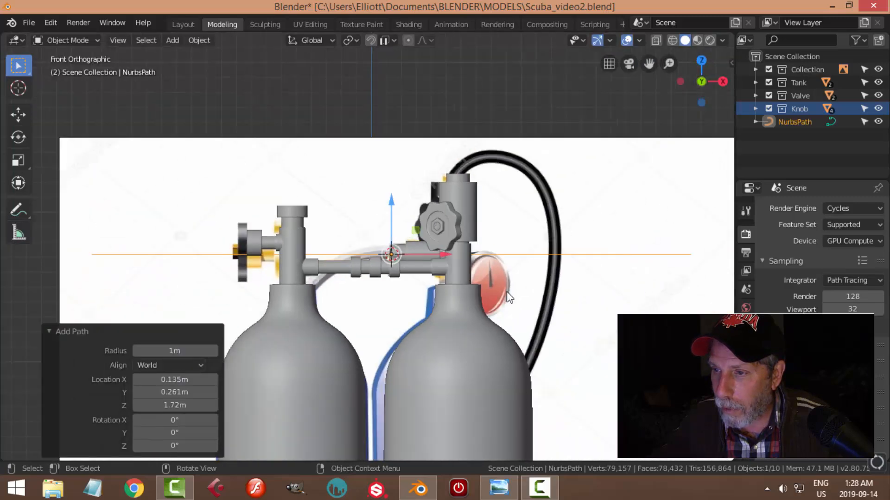
key(Tab)
scroll(517, 298, up, 3)
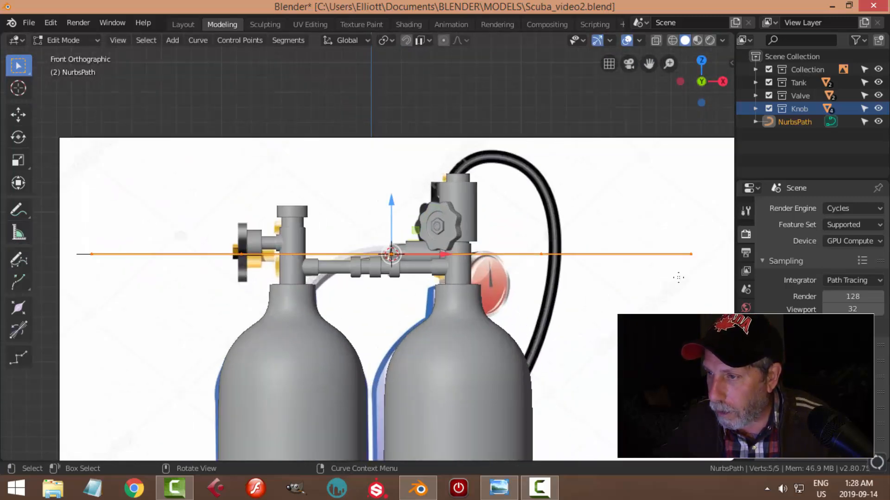
- Shorten the NURBS path along X and shift it sideways along X so it spans the reference hose between the tanks
key(s)
key(x)
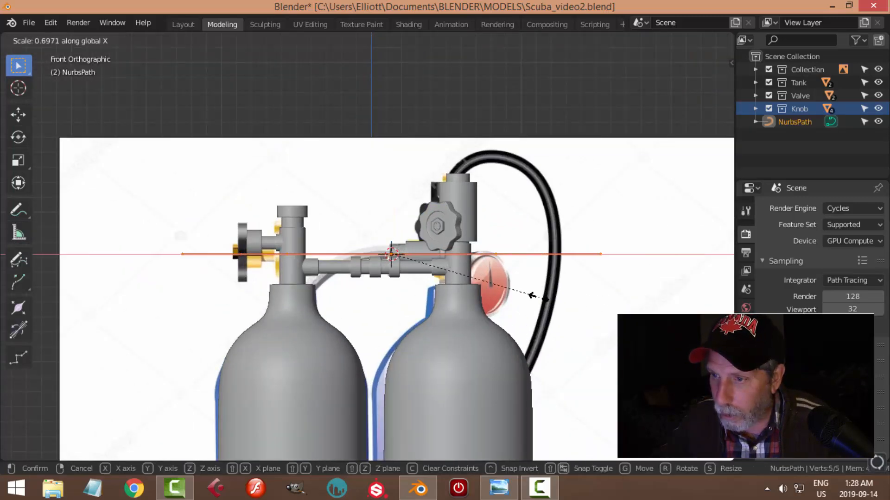
click(446, 278)
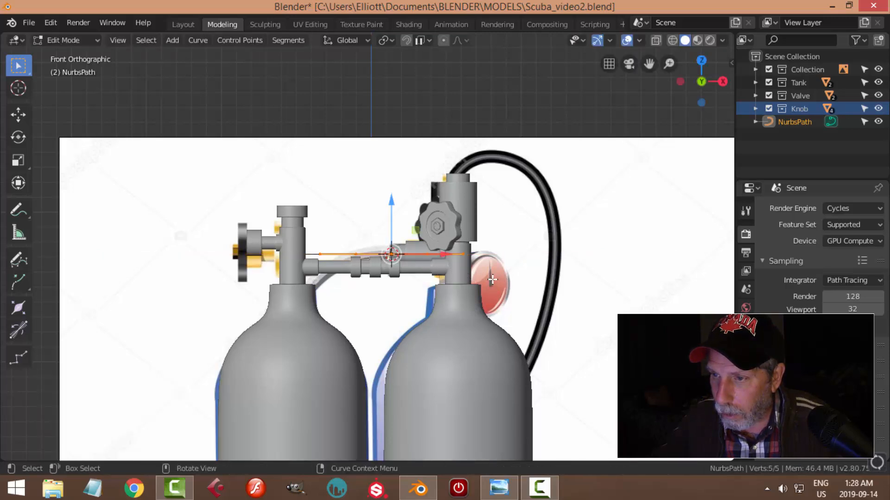
key(g)
key(x)
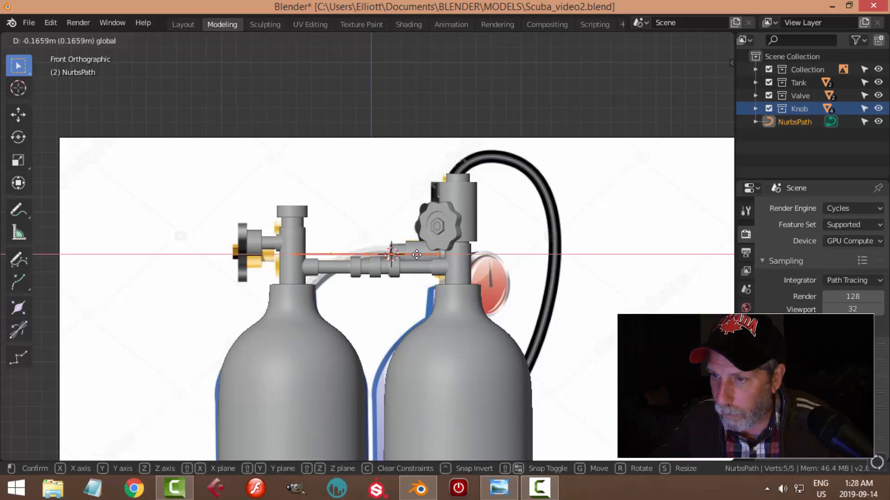
click(407, 255)
click(378, 285)
scroll(377, 286, up, 2)
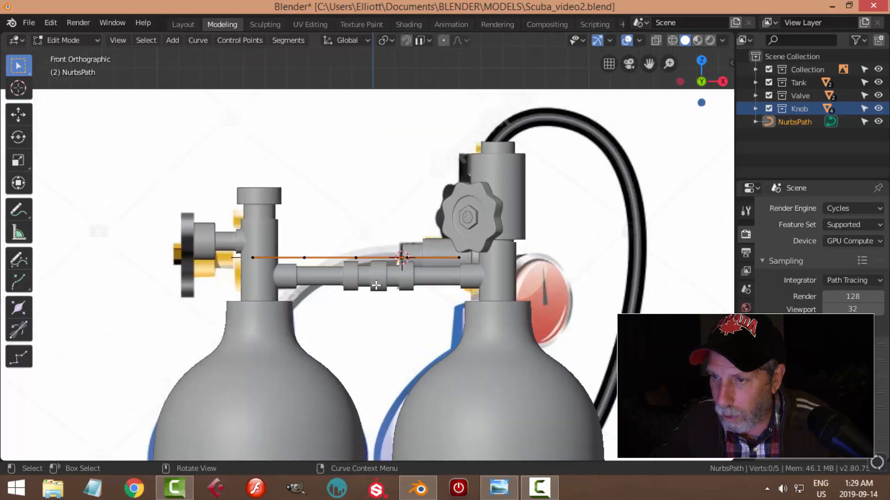
- Lower the path's outer end control point and raise the middle one slightly to follow the reference hose's curve
shift+click(255, 257)
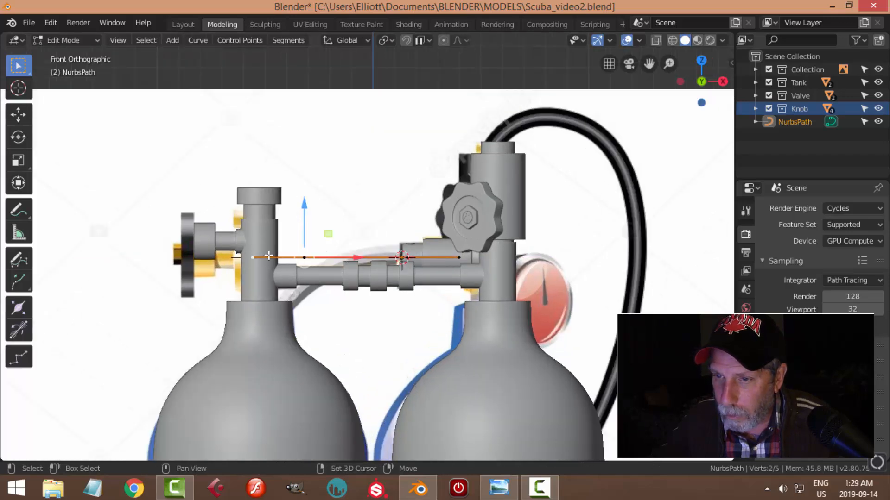
click(328, 268)
shift+click(305, 257)
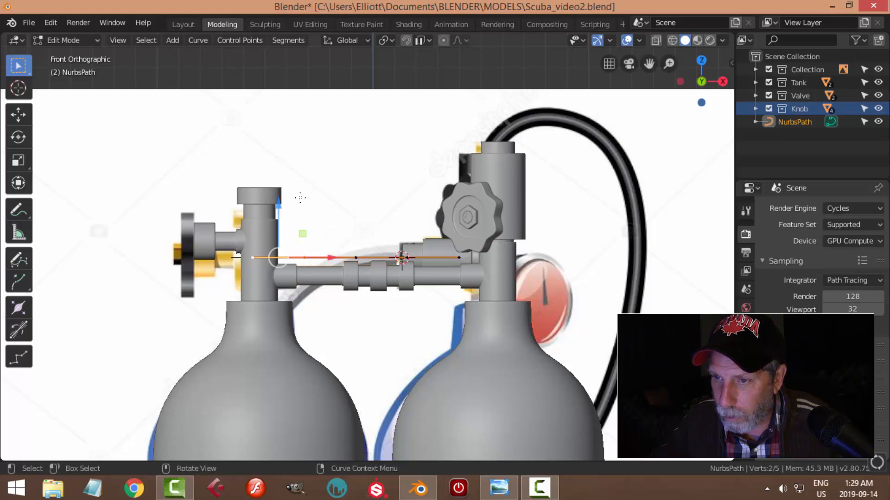
drag(276, 203, 258, 297)
click(249, 259)
click(377, 286)
drag(306, 222, 310, 208)
- Leave curve editing and hide the valves object that covers the path
key(Tab)
click(465, 280)
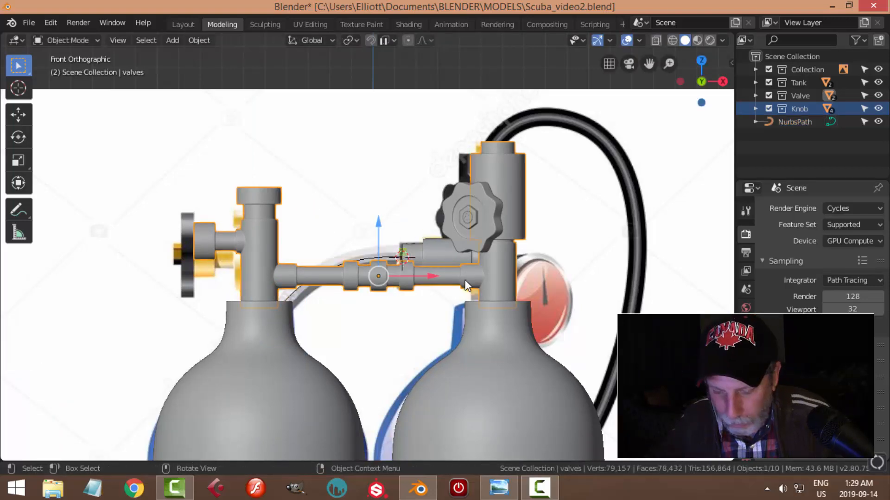
click(408, 260)
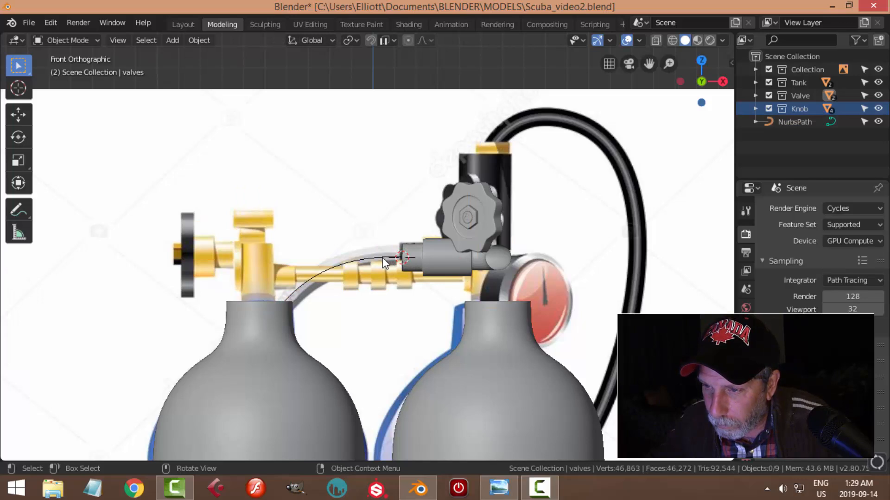
- Shift the path's lower end control point along X to match the reference hose, then return to Object Mode
key(Tab)
scroll(380, 279, up, 2)
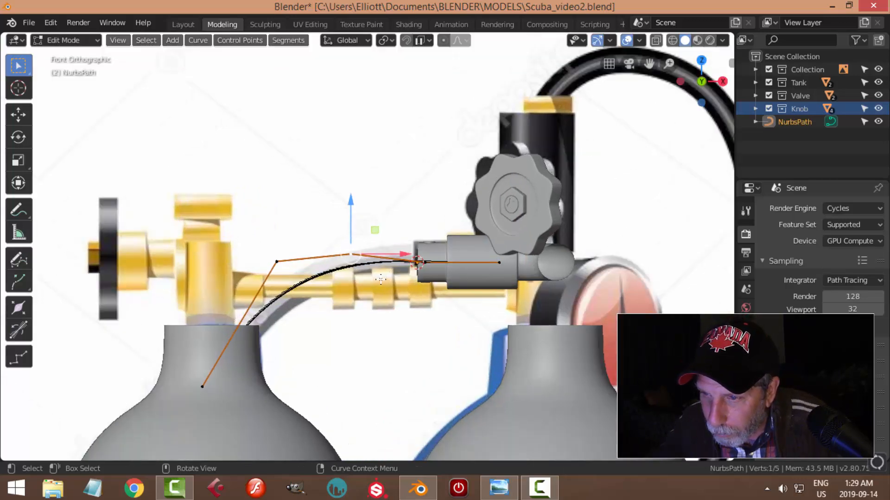
key(alt+a)
click(219, 388)
drag(254, 388, 283, 410)
key(Tab)
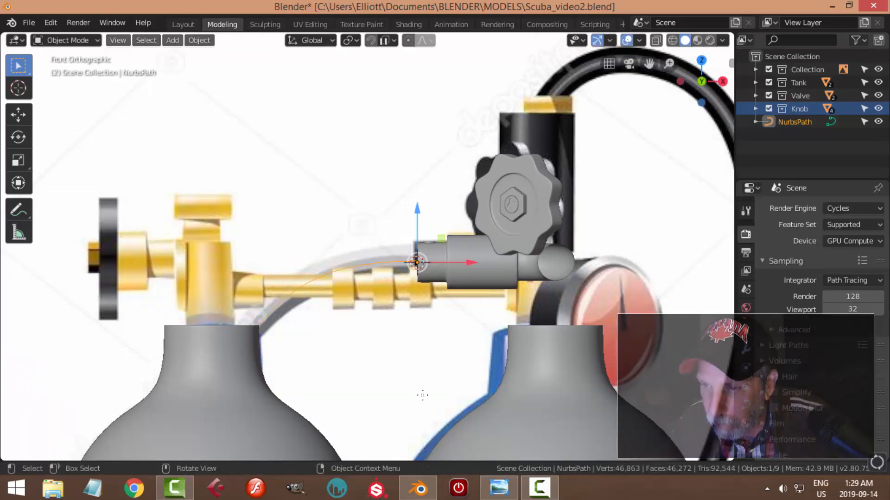
- Increase the path's bevel depth in its curve geometry settings until it is as thick as the reference hose
click(746, 406)
scroll(848, 357, down, 5)
click(763, 329)
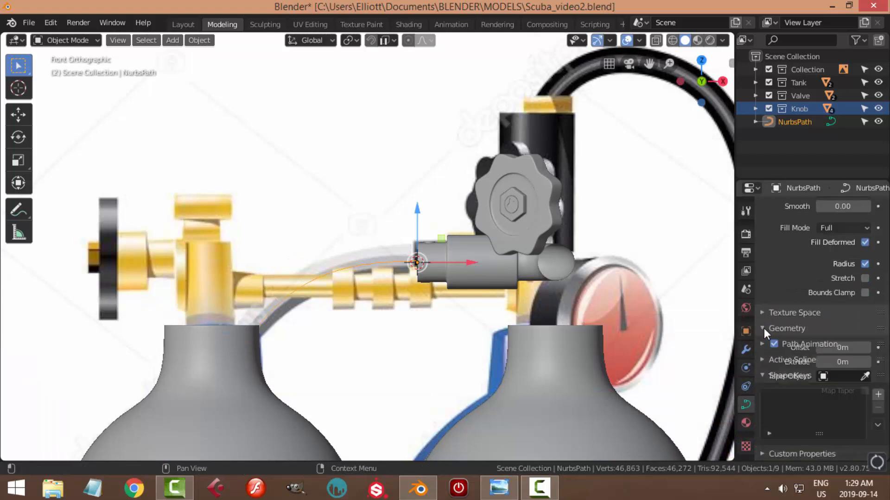
scroll(839, 395, down, 3)
drag(840, 378, 867, 378)
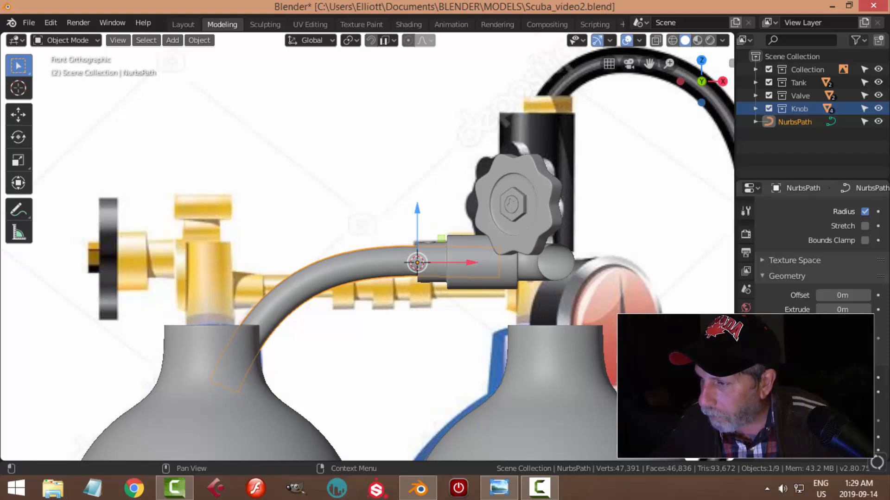
scroll(481, 221, down, 5)
middle_drag(400, 200, 348, 280)
click(348, 281)
- In back view, extrude a new control point from the hose's lower end and move it -3.11 m along Z
middle_drag(514, 273, 288, 277)
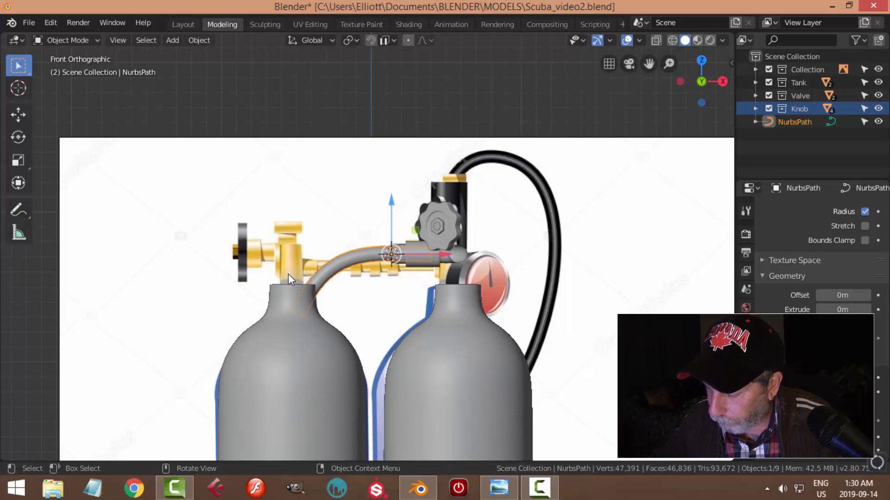
middle_drag(342, 303, 342, 307)
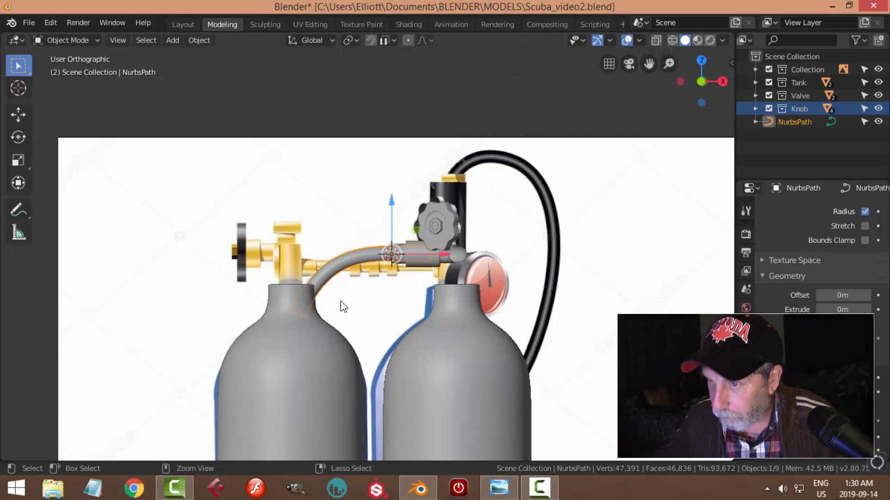
key(ctrl+KP_1)
scroll(419, 369, down, 2)
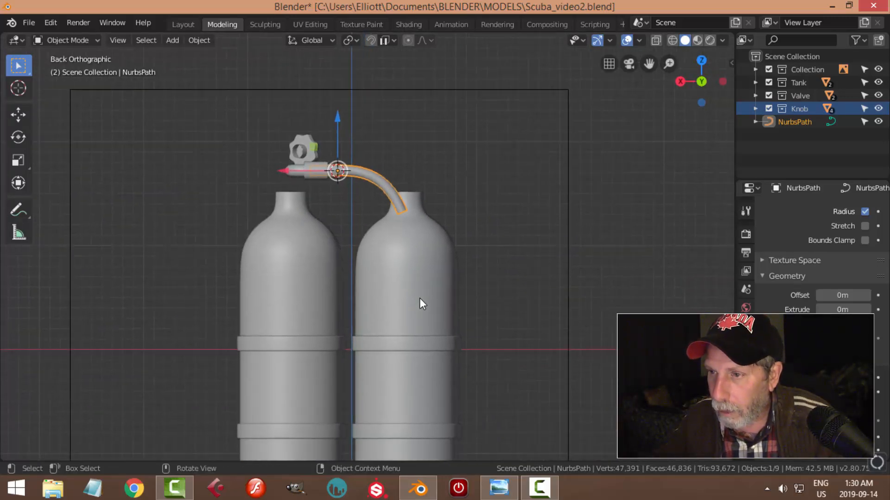
key(Tab)
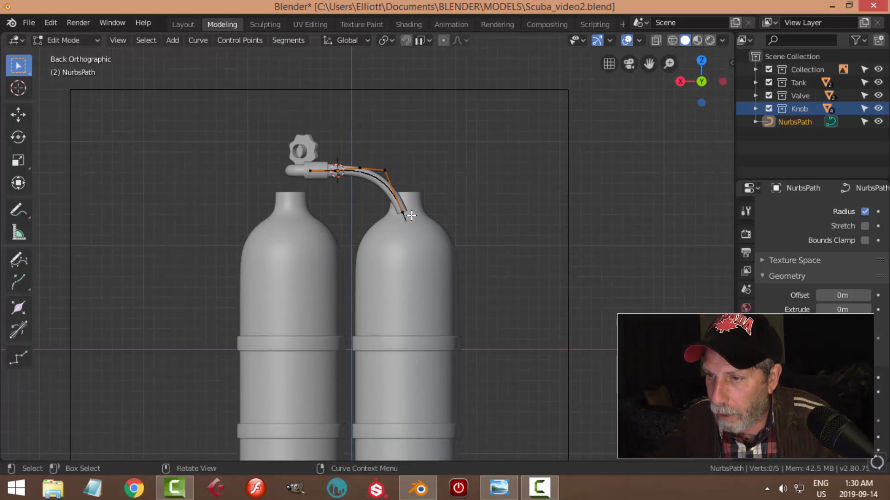
click(408, 214)
scroll(455, 267, down, 2)
key(e)
right_click(437, 243)
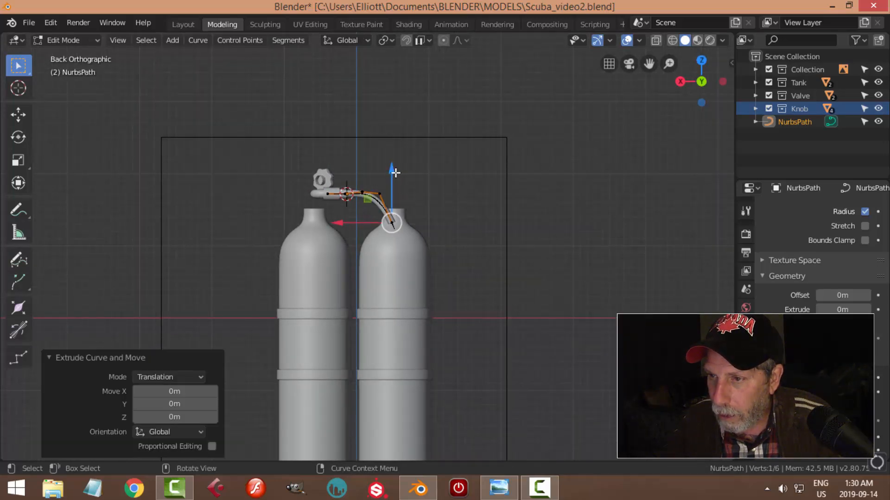
key(g)
key(z)
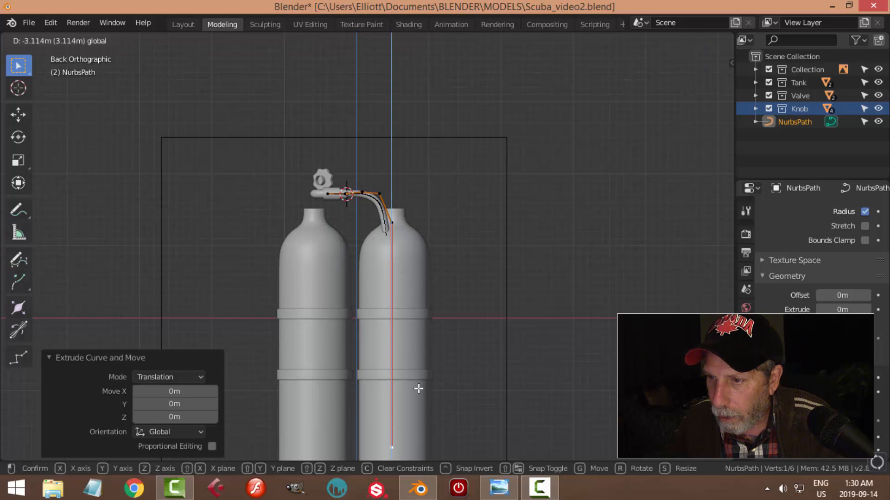
click(415, 397)
- Move the hose's bottom end point 1.77 m along Y away from the tank
middle_drag(459, 329, 350, 329)
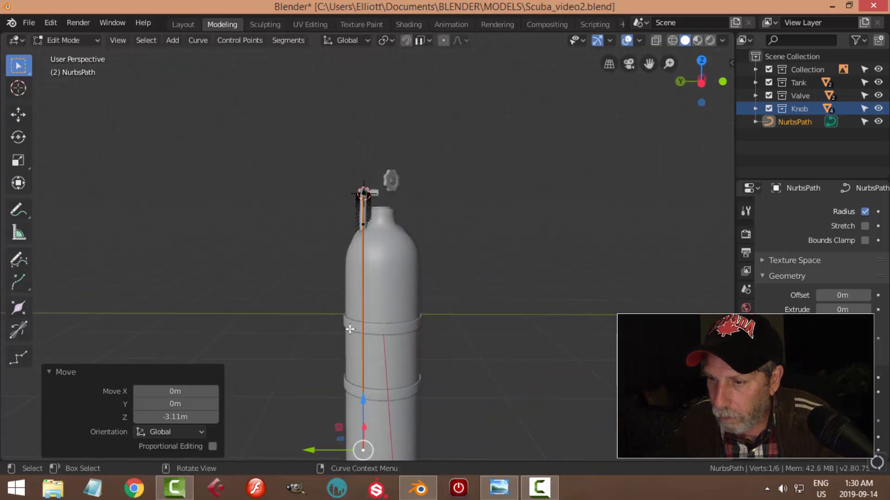
scroll(360, 415, down, 2)
drag(316, 393, 227, 390)
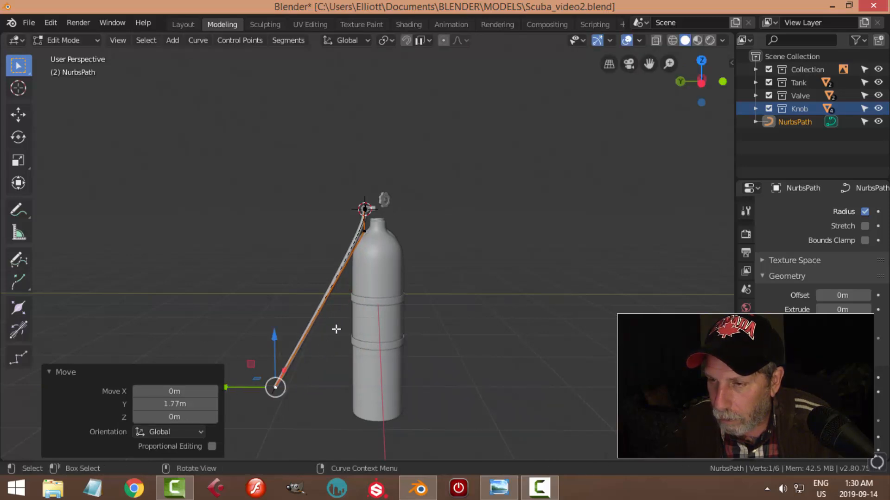
- Subdivide the long hose segment between the tank neck and the bottom end point
click(366, 233)
shift+click(286, 384)
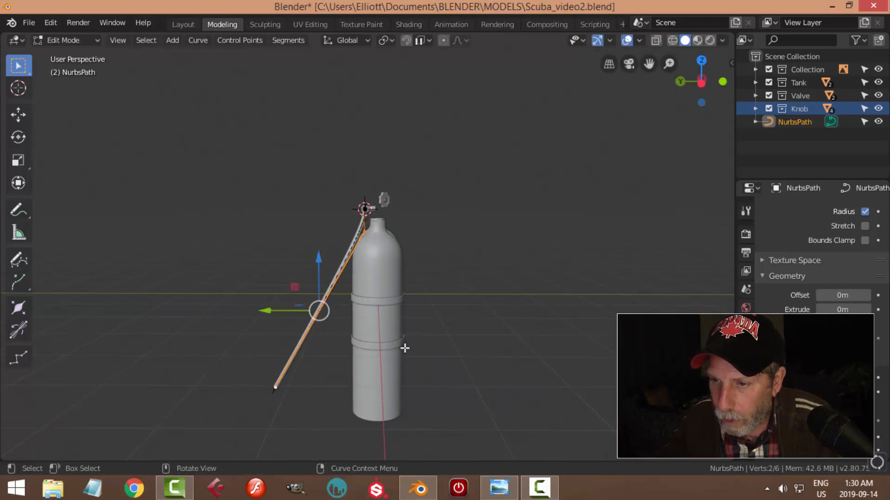
right_click(342, 267)
click(310, 130)
key(alt+a)
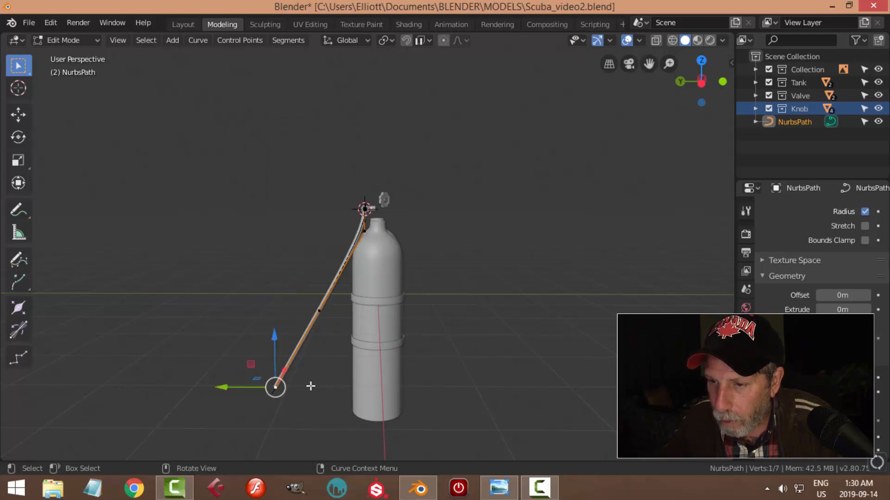
- Move the hose's bottom end point along Y back toward the tank and nudge the control point beside the neck slightly along Y
drag(236, 389, 298, 422)
key(alt+a)
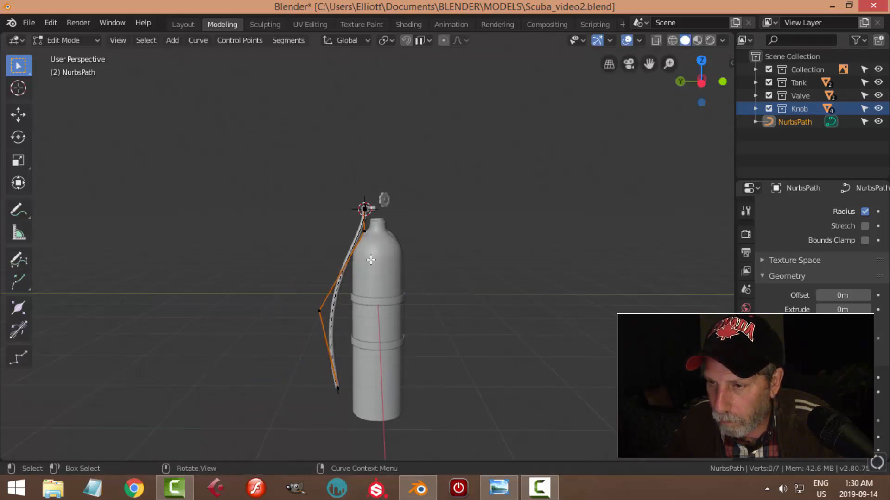
scroll(382, 285, up, 3)
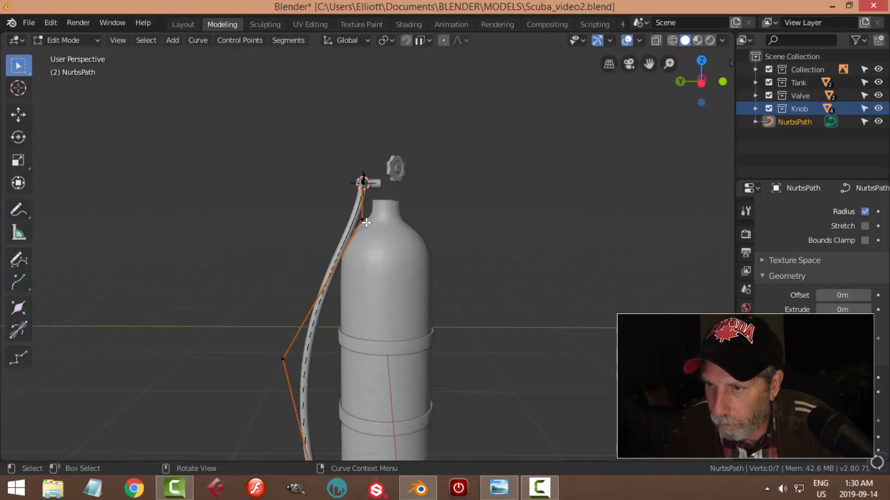
middle_drag(379, 325, 385, 306)
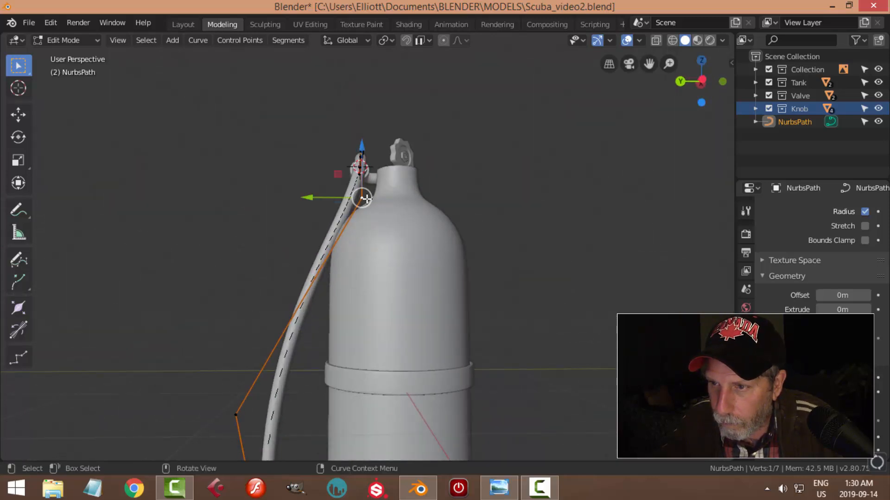
drag(313, 200, 306, 200)
- In front view, move the hose's bottom end point -0.339 m along Z toward the tank base
middle_drag(366, 284, 431, 240)
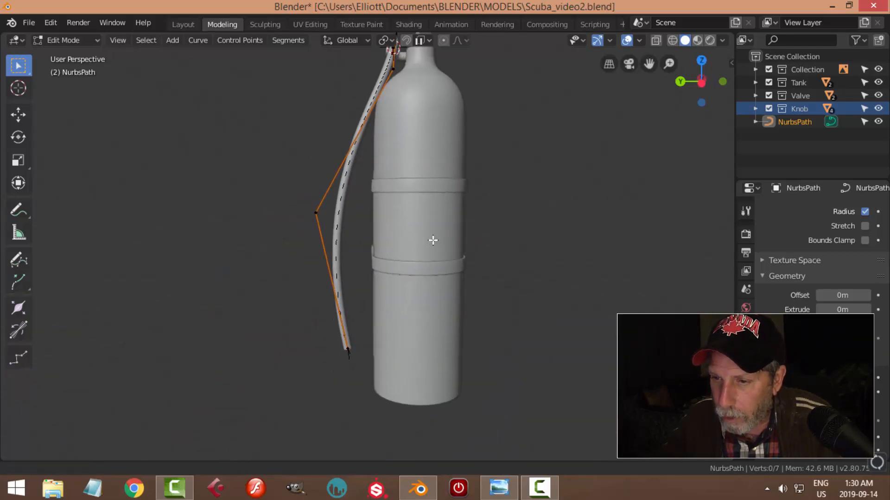
key(KP_1)
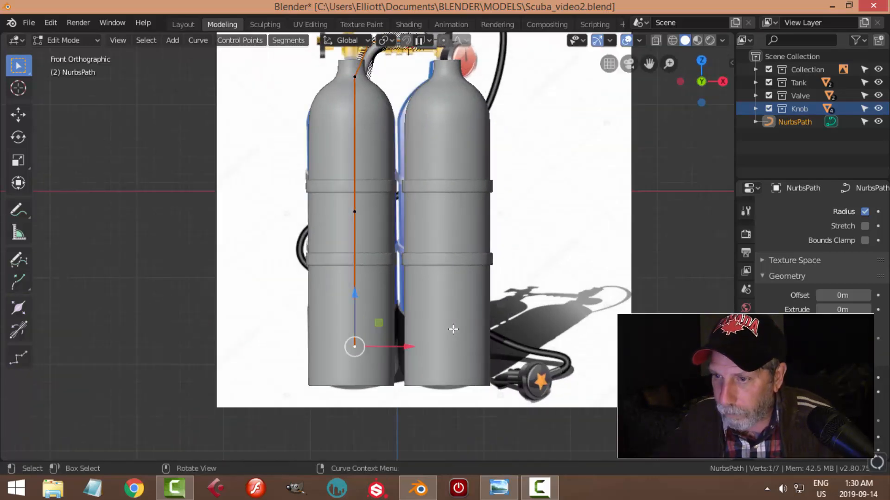
drag(362, 297, 353, 374)
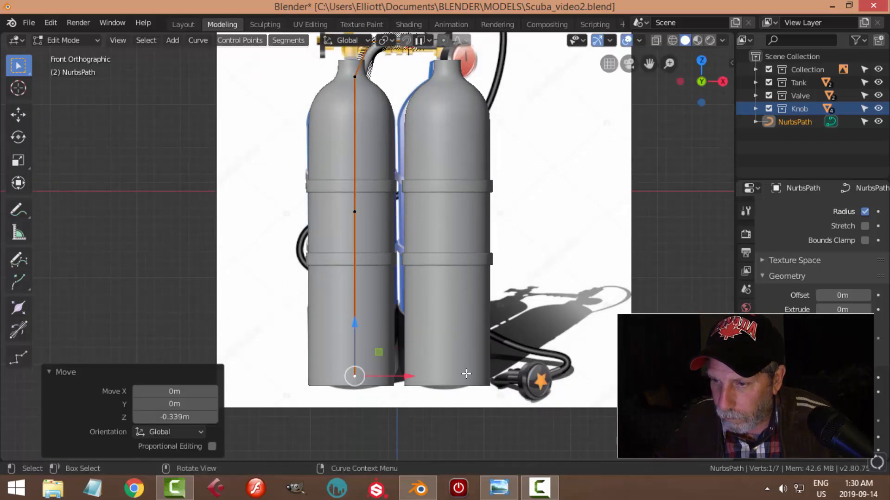
- Extrude a new control point from the hose's bottom end and place it -0.8 m along X
key(e)
key(x)
click(339, 387)
middle_drag(340, 387, 454, 373)
scroll(454, 373, down, 4)
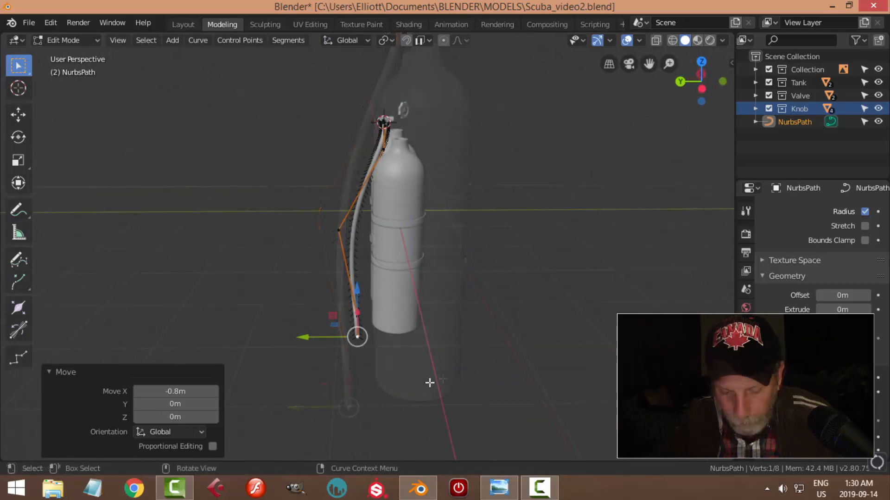
- In top view, extrude another control point from the hose end and adjust it along Y to hook forward beside the tank
key(KP_7)
scroll(354, 351, up, 2)
shift+middle_drag(378, 278, 443, 330)
scroll(443, 329, up, 2)
key(e)
click(390, 342)
drag(365, 251, 365, 286)
click(524, 314)
- Inspect the hose's bends and its clearance from the tanks from several angles
middle_drag(524, 313, 376, 232)
key(Tab)
click(426, 270)
click(378, 233)
key(Tab)
scroll(407, 214, up, 2)
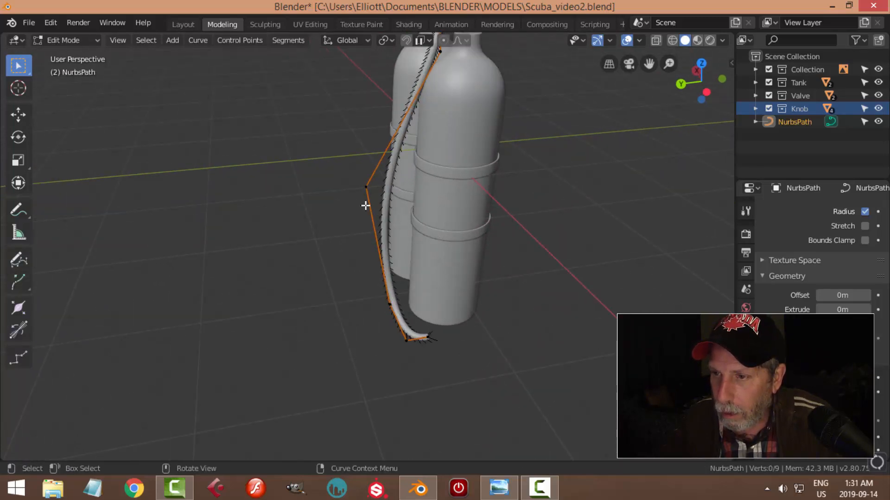
key(alt+a)
middle_drag(530, 266, 502, 244)
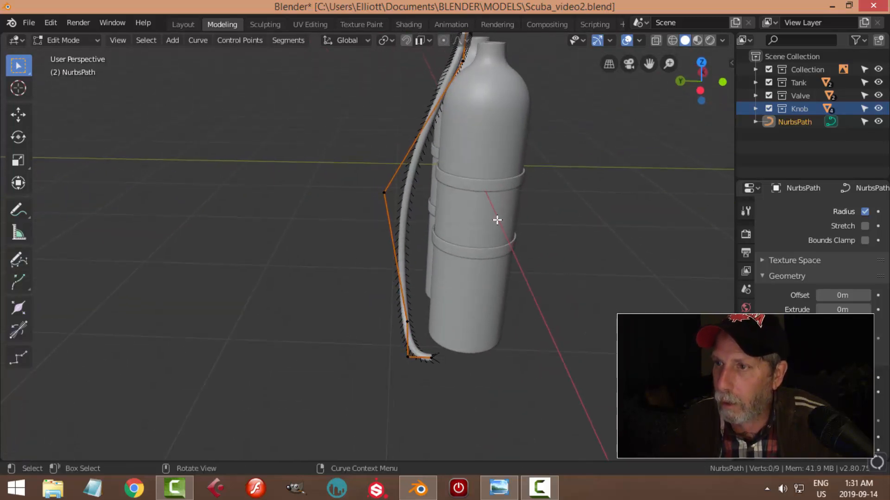
- In right view, move the hose's protruding middle control point up and inward, closer to the tank's shoulder
shift+middle_drag(500, 194, 510, 244)
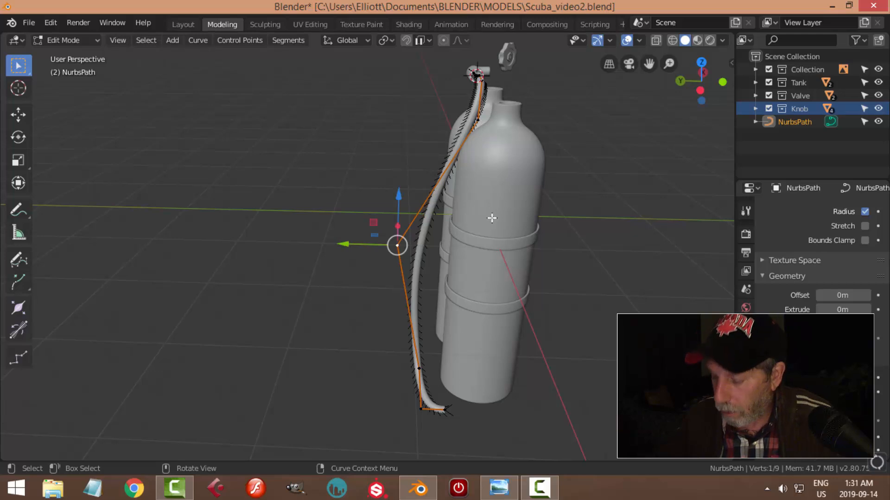
key(KP_5)
key(KP_7)
scroll(486, 312, up, 1)
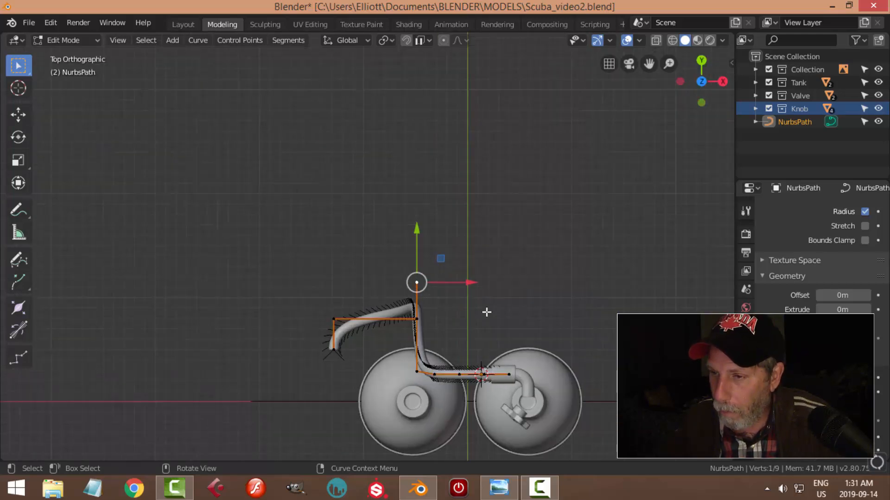
key(KP_3)
scroll(486, 312, up, 2)
scroll(487, 312, down, 2)
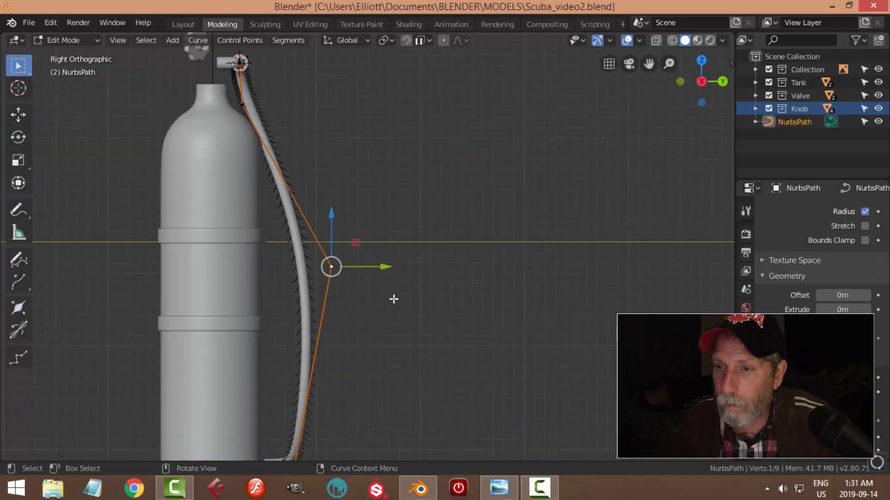
key(g)
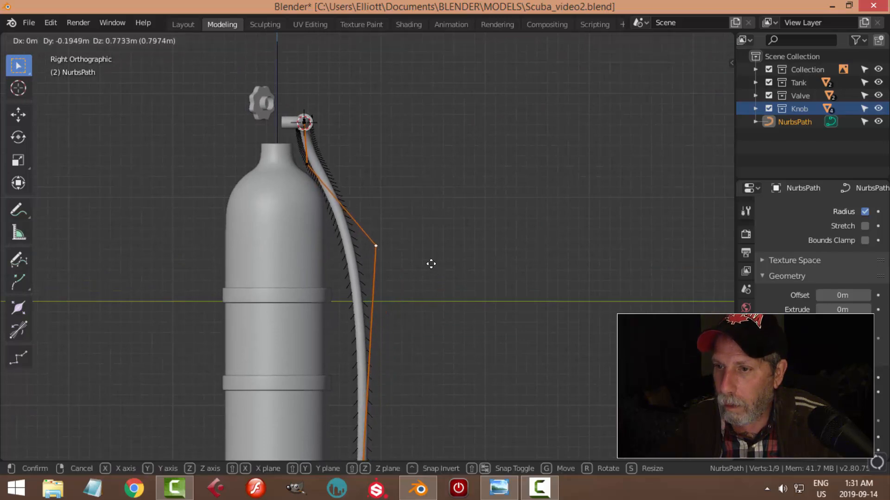
click(414, 216)
middle_drag(441, 232, 382, 297)
middle_drag(424, 315, 481, 275)
- Delete the hose control point beside the nearer tank's neck and check the smoothed curve from behind the tanks
key(Tab)
key(Tab)
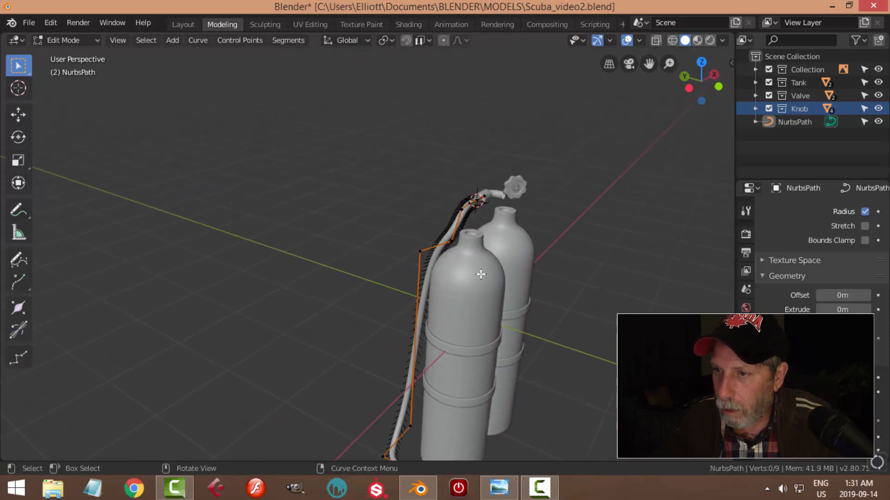
key(x)
click(453, 246)
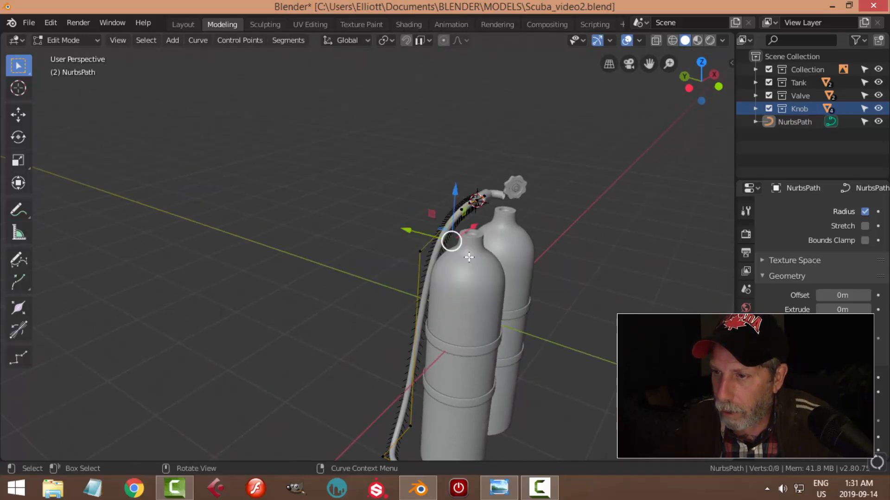
key(Tab)
middle_drag(514, 268, 417, 262)
scroll(420, 260, up, 4)
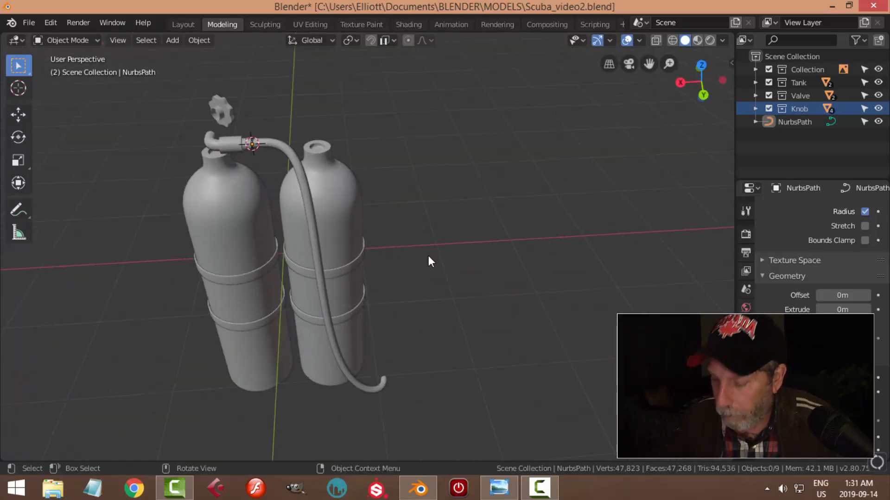
- In front view, box-select the hose's lower control points and shift them slightly along negative X
key(KP_1)
scroll(460, 238, up, 2)
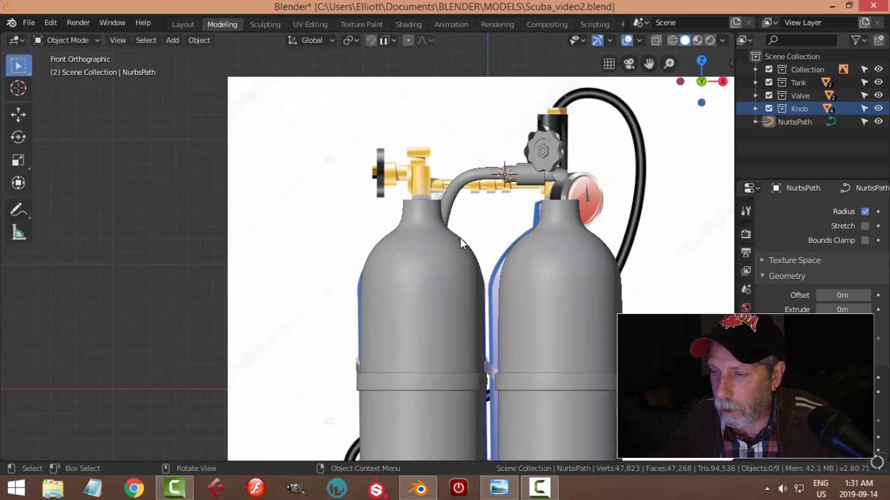
key(Tab)
scroll(460, 259, down, 3)
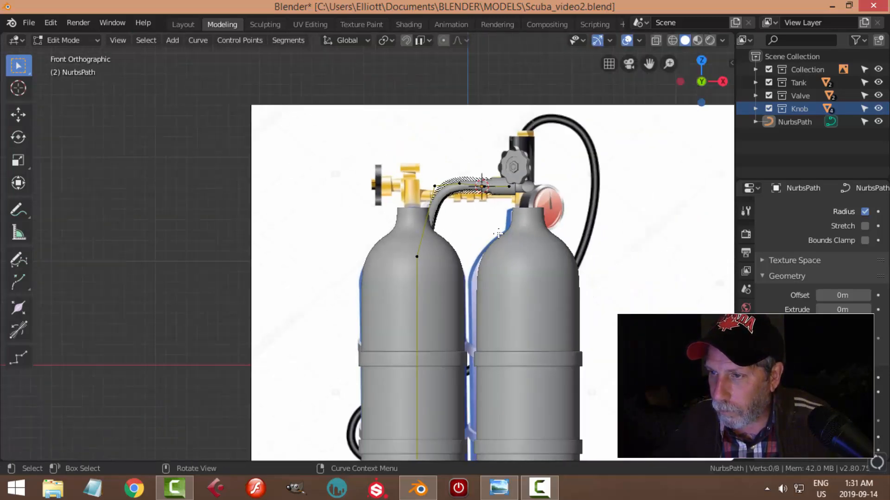
scroll(461, 283, down, 2)
key(b)
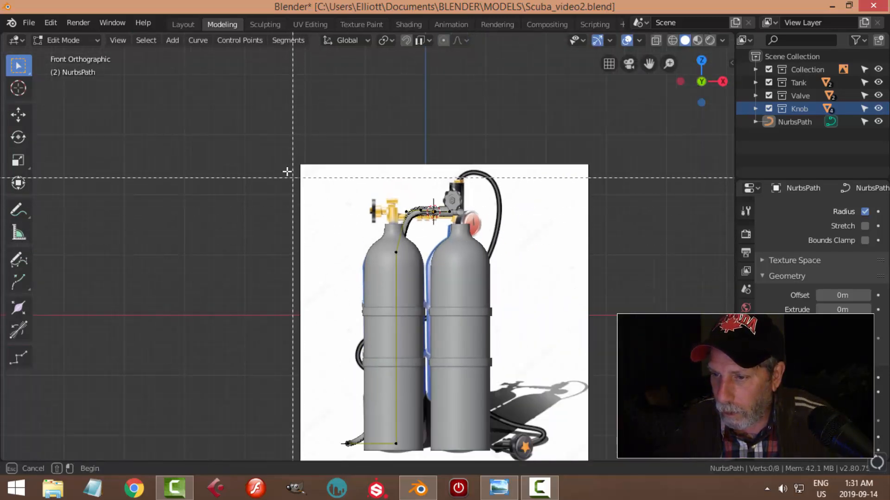
drag(408, 369, 433, 441)
scroll(462, 300, up, 3)
click(498, 307)
key(Tab)
middle_drag(497, 305, 381, 241)
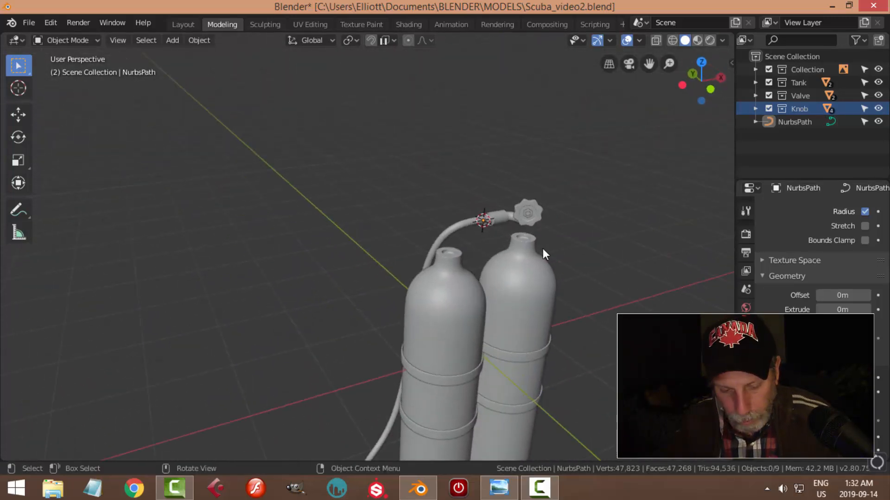
- Reveal all hidden valve parts, deselect everything and view the full assembly with the hose
key(alt+h)
click(543, 249)
middle_drag(551, 246, 189, 230)
scroll(417, 274, down, 3)
middle_drag(435, 293, 359, 300)
scroll(394, 340, up, 1)
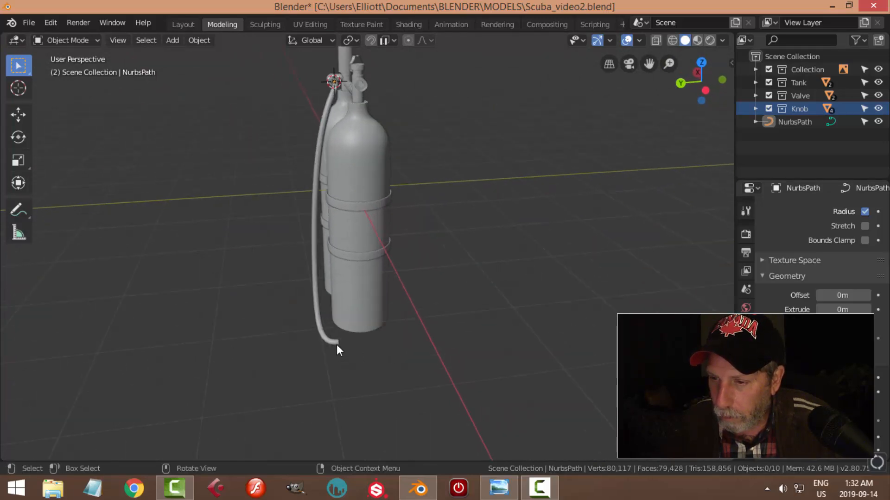
- Select the control point at the hose's bottom end for editing and save the file
click(336, 345)
key(Tab)
scroll(436, 364, up, 2)
middle_drag(432, 358, 335, 326)
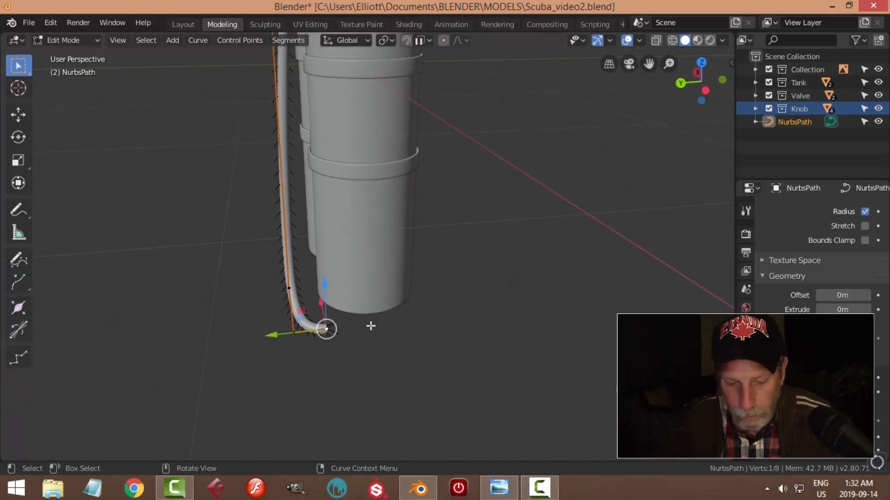
key(ctrl+s)
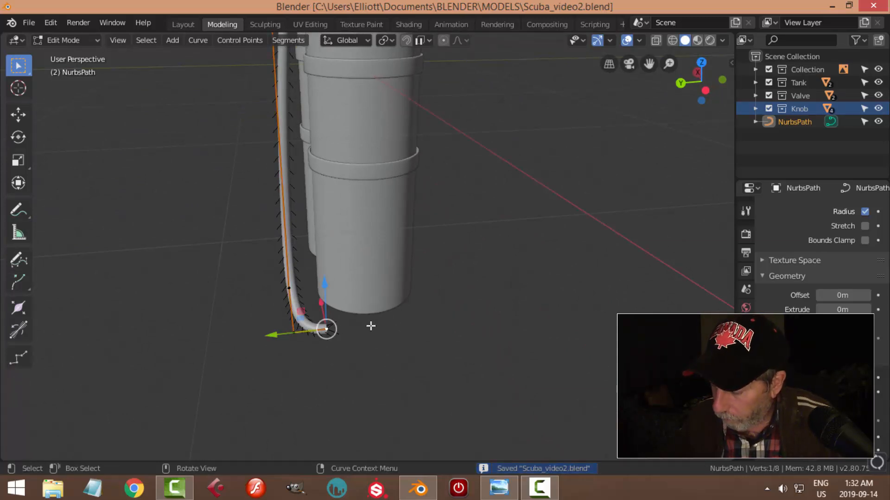
- In top view, extrude a new control point from the hose's bottom end and move it along negative Y
key(ctrl+KP_3)
scroll(369, 333, down, 2)
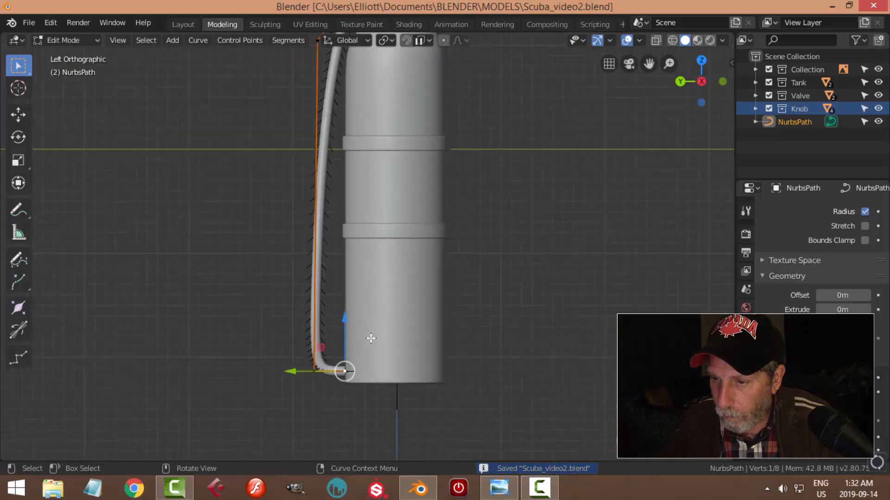
shift+middle_drag(380, 351, 382, 244)
scroll(380, 260, up, 1)
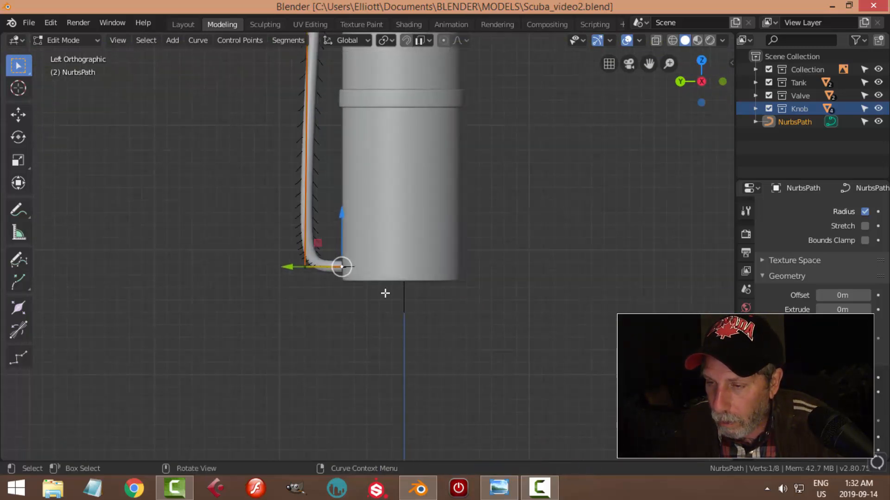
key(KP_3)
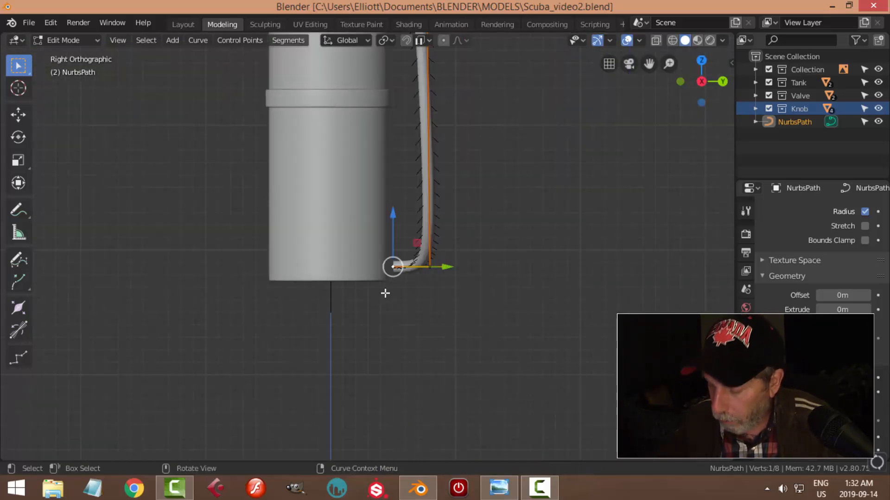
key(ctrl+KP_3)
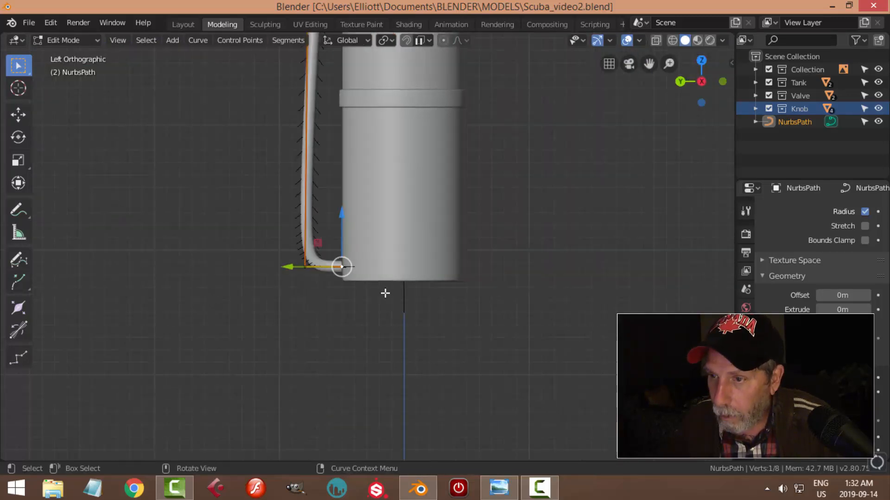
key(KP_7)
shift+middle_drag(506, 306, 443, 310)
scroll(415, 279, up, 2)
key(e)
right_click(435, 232)
drag(425, 163, 426, 243)
key(alt+a)
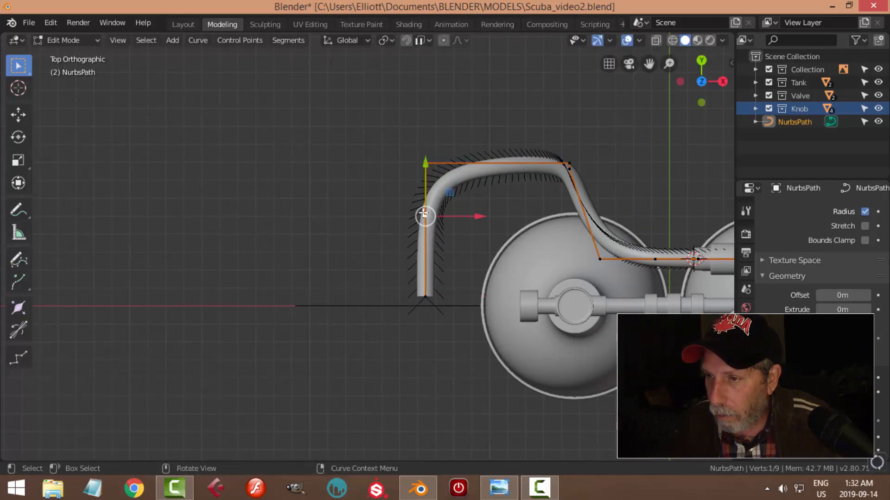
- Shift the hose's last two control points along negative X so its end slants away from the tank
drag(478, 263, 423, 298)
click(409, 301)
key(alt+a)
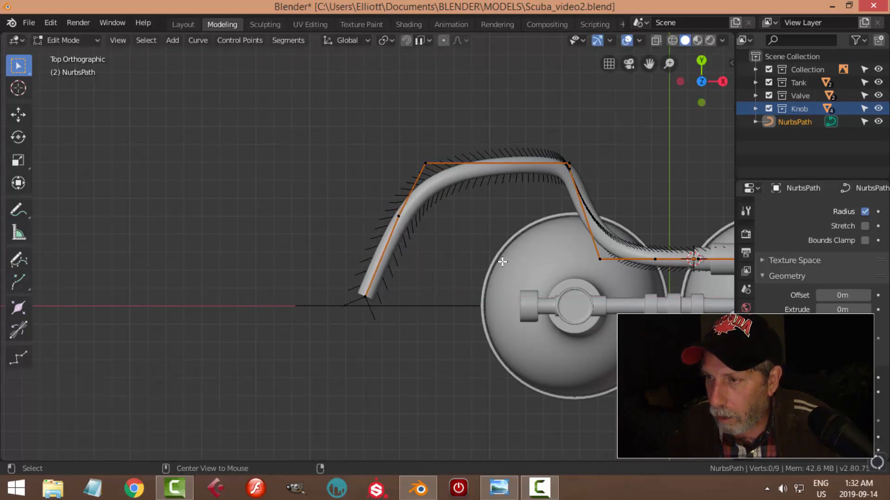
- Move the outer corner control point of the hose's bottom bend along positive Y and check the bend in perspective
shift+middle_drag(485, 242, 447, 274)
click(387, 193)
drag(390, 159, 397, 117)
key(Tab)
scroll(505, 247, down, 3)
middle_drag(509, 249, 574, 179)
key(Tab)
middle_drag(413, 238, 324, 262)
middle_drag(393, 238, 418, 238)
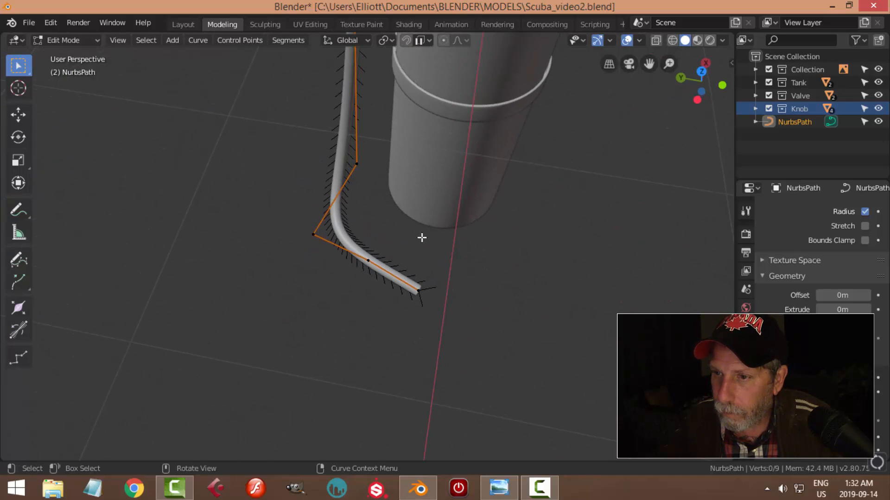
- In top view, move the control point where the hose leaves its vertical run slightly outward, mostly along positive Y
key(KP_7)
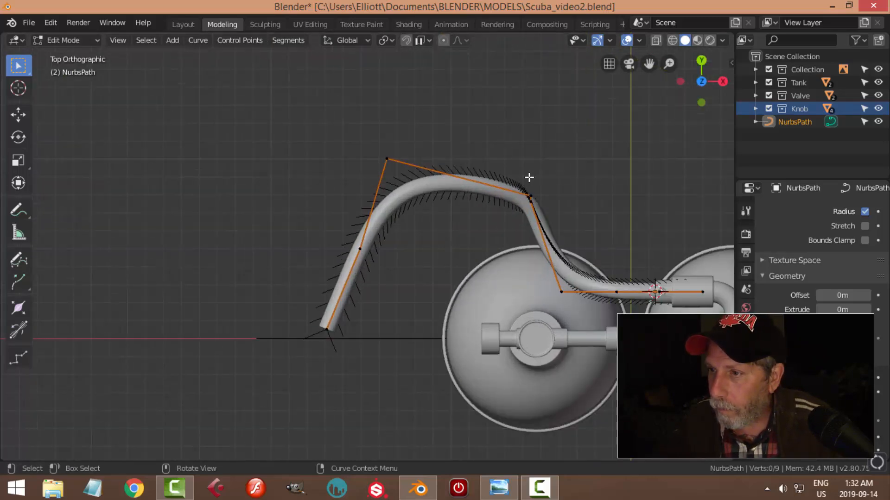
key(g)
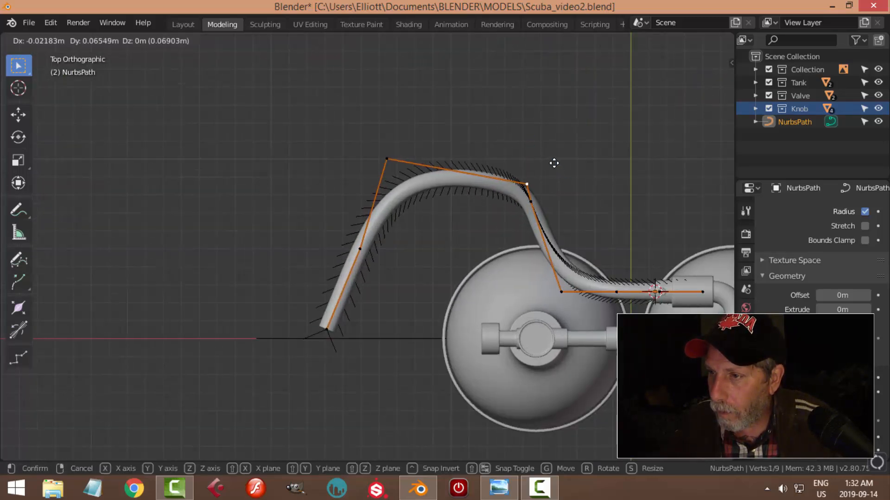
click(552, 159)
key(Tab)
click(490, 236)
middle_drag(491, 236, 509, 172)
shift+middle_drag(445, 306, 448, 265)
scroll(446, 263, up, 2)
- Snap the 3D cursor to the control point at the hose's bottom end and return to Object Mode
click(422, 244)
key(Tab)
click(410, 232)
key(shift+s)
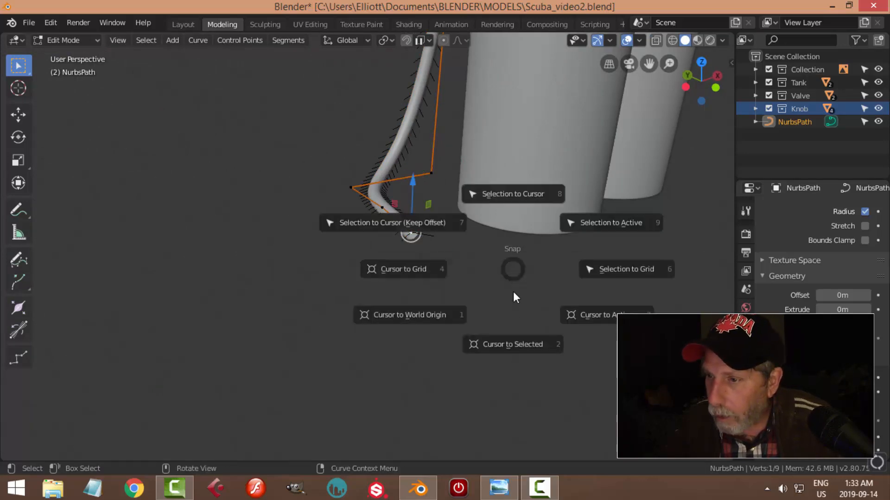
click(514, 345)
key(Tab)
scroll(492, 277, up, 3)
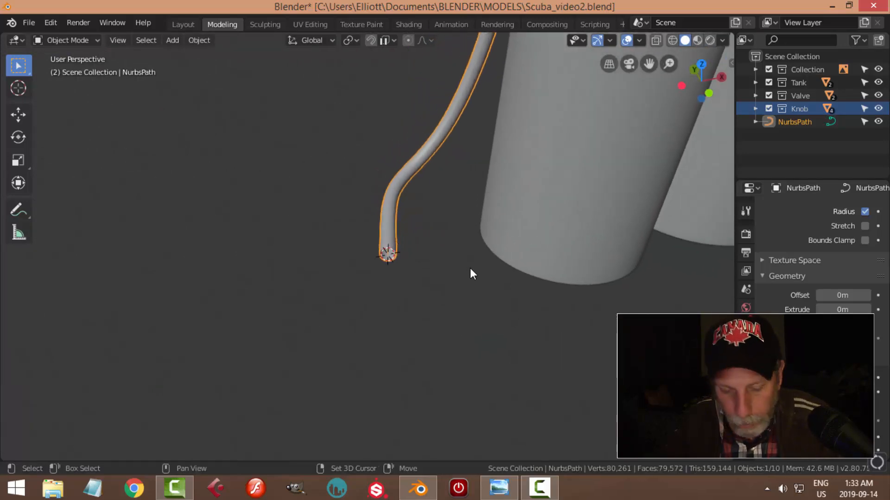
- Add an 18-vertex mesh circle at the hose's bottom end and scale its vertices by about 0.094
key(shift+a)
mouse_move(454, 224)
click(526, 246)
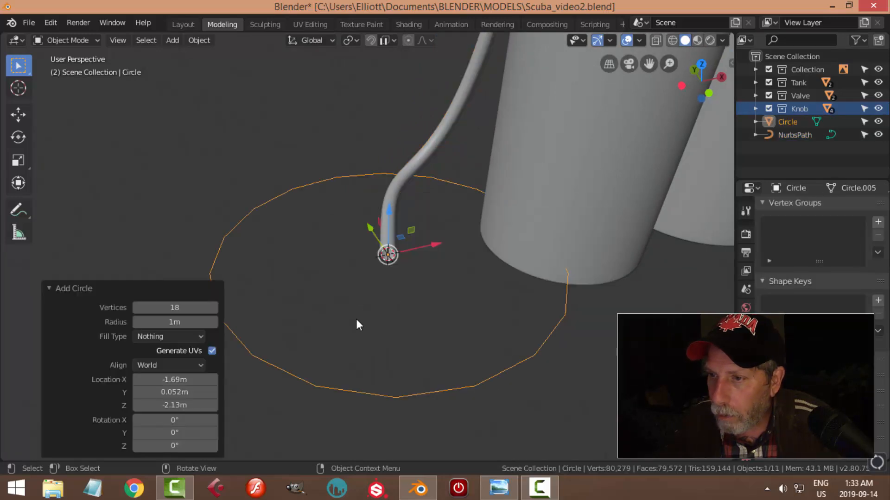
key(Tab)
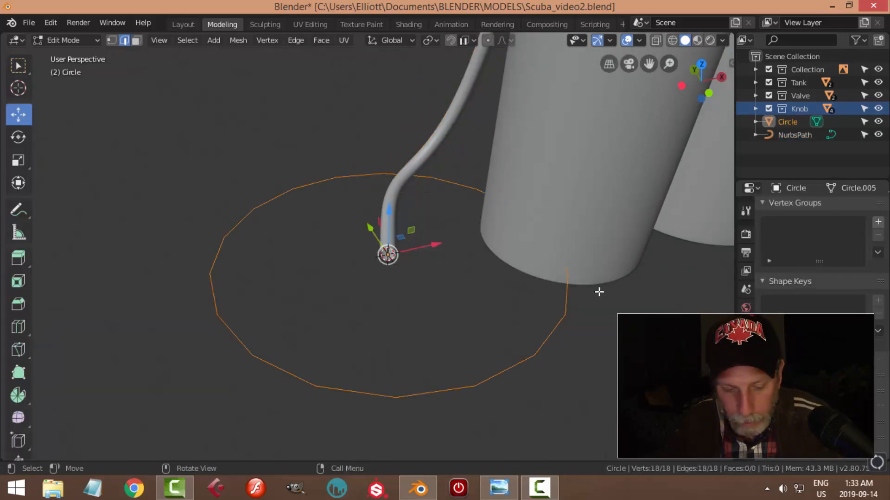
key(s)
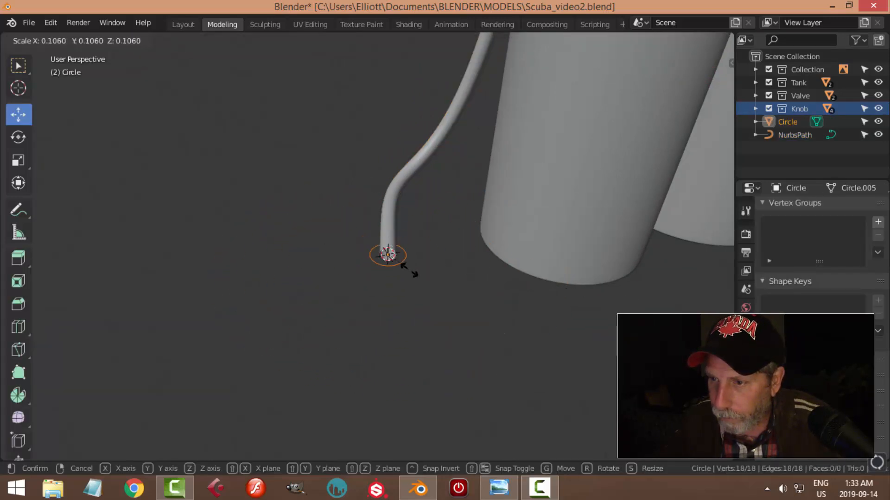
click(405, 270)
- Rotate the circle 90° about the X axis so it stands upright at the hose end
middle_drag(460, 263, 375, 265)
key(r)
key(x)
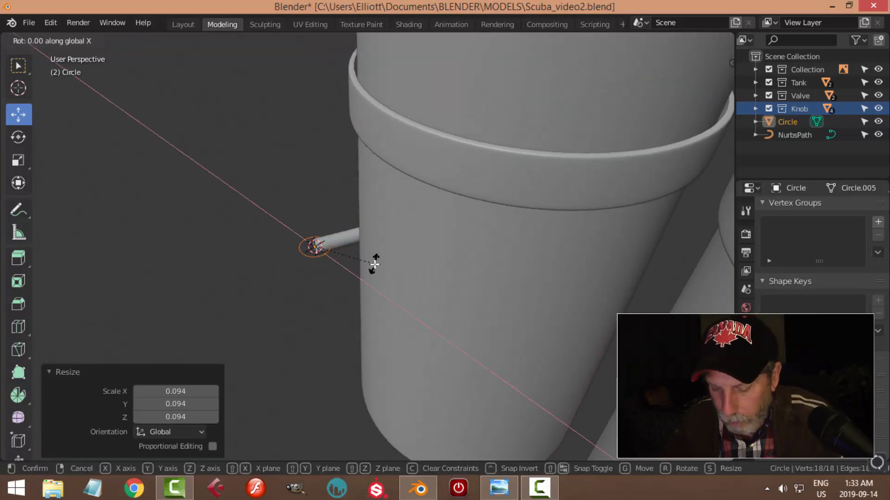
key(Return)
key(KP_7)
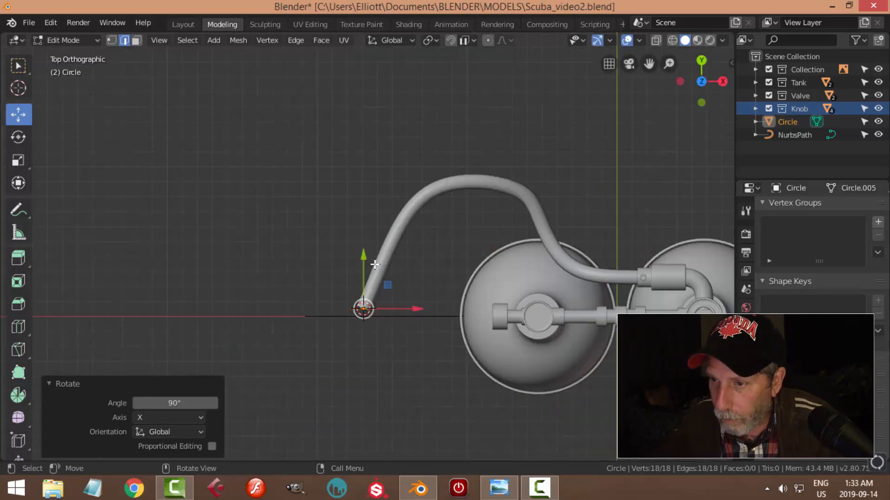
- Extrude the circle about -0.072 m along Y to form a short collar at the hose end
scroll(380, 241, up, 5)
scroll(382, 231, up, 2)
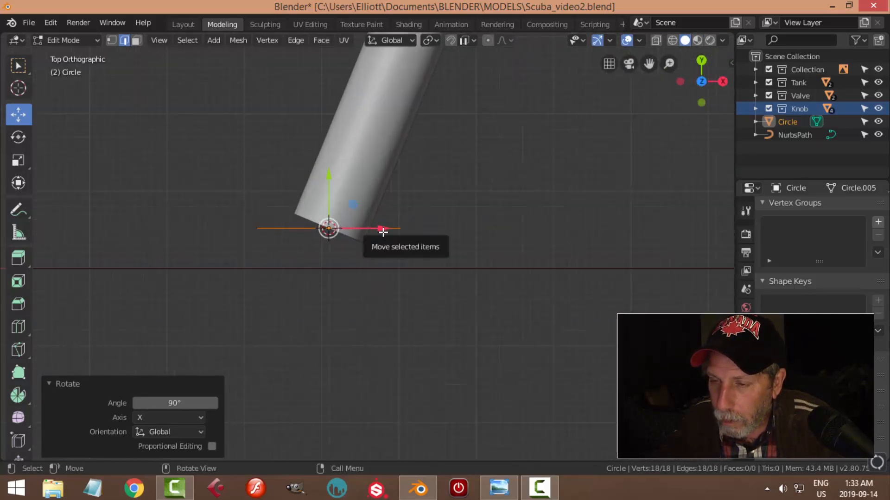
key(e)
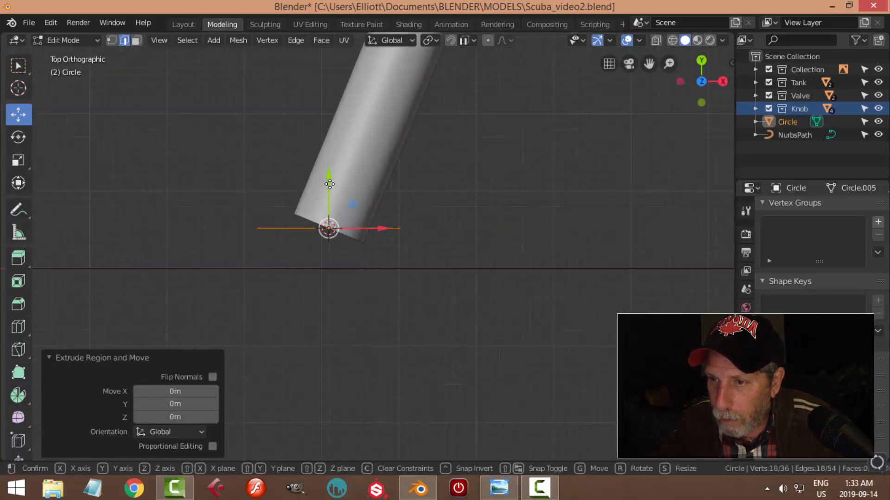
key(y)
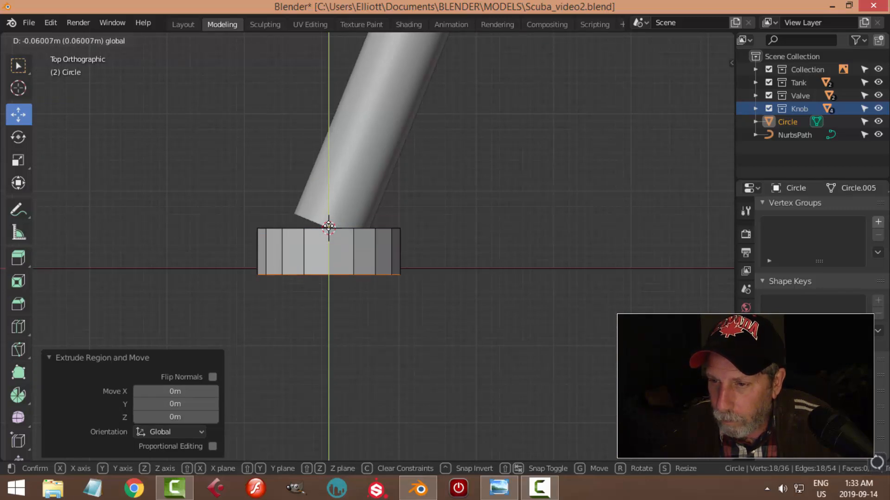
click(328, 237)
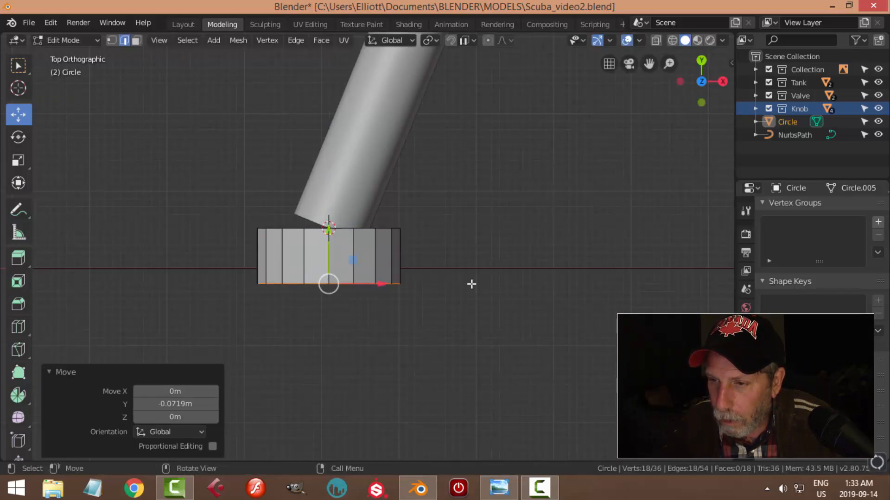
- Extrude the collar's outer edge loop in place and scale it by about 0.829 to form an inner rim
key(s)
click(456, 296)
middle_drag(457, 297, 429, 291)
key(KP_7)
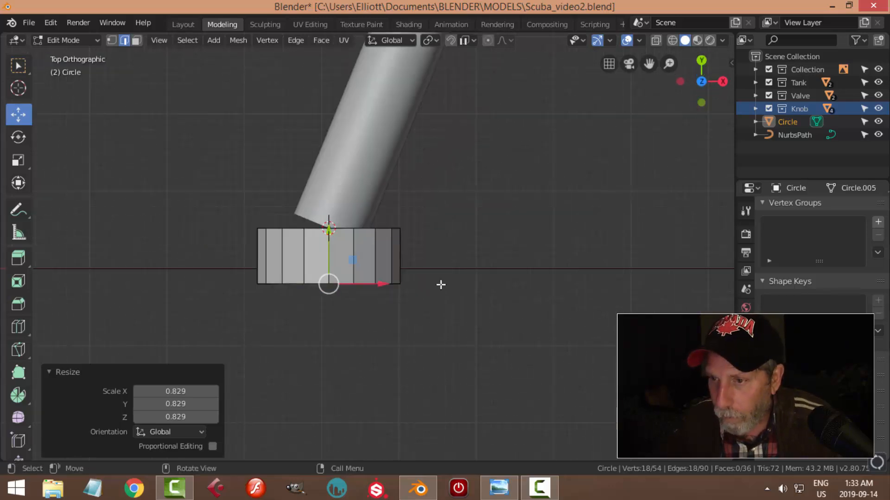
- Extrude the inner rim along Y into a narrower neck, and extrude its end loop in place scaled by about 0.818
key(e)
right_click(430, 284)
drag(330, 234, 330, 291)
middle_drag(330, 291, 502, 249)
key(e)
key(s)
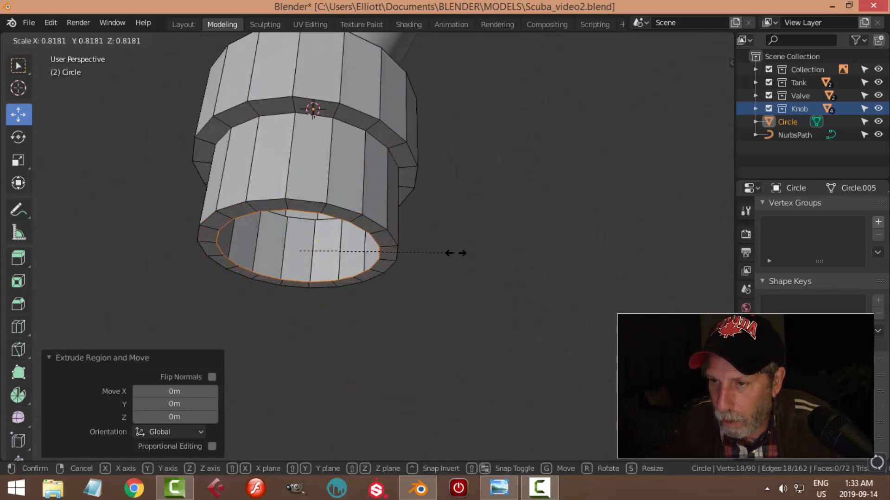
click(457, 253)
- Extrude the collar's edge loop facing the hose in place and scale it inward to close around the hose
middle_drag(506, 224, 340, 183)
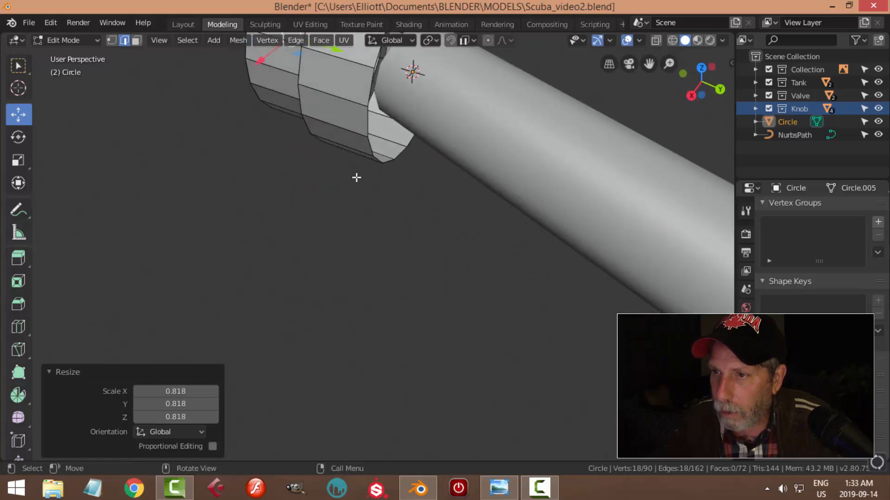
click(479, 112)
shift+middle_drag(479, 112, 412, 163)
alt+click(368, 83)
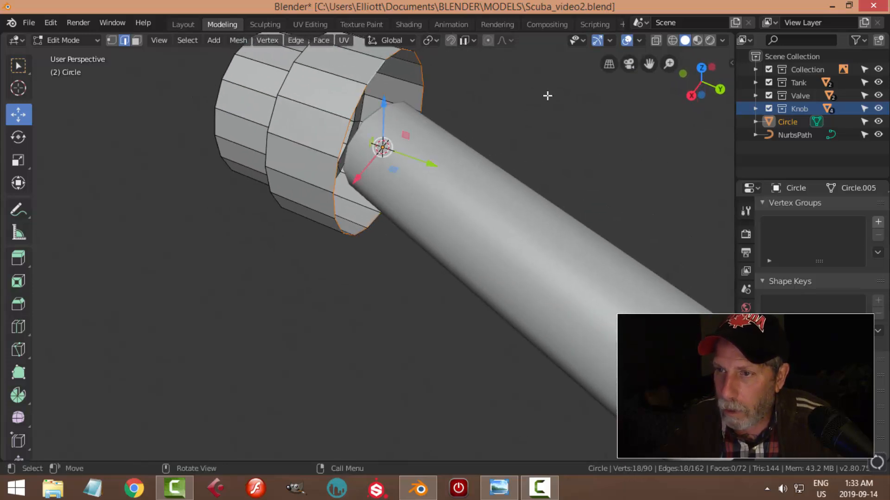
key(e)
key(Escape)
key(s)
click(470, 134)
key(alt+a)
- Extrude the neck's inner lip along Y into the fitting, and extrude that loop in place scaled by about 0.785
middle_drag(383, 175, 477, 162)
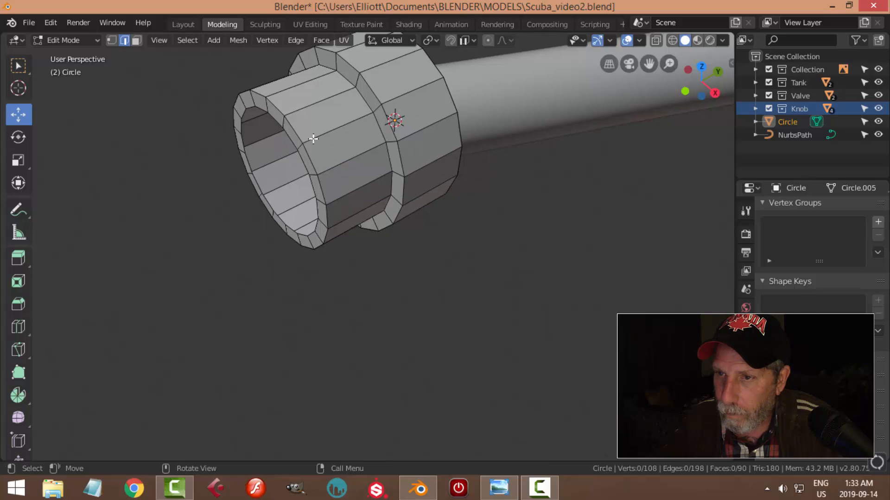
alt+click(274, 120)
middle_drag(273, 120, 492, 147)
key(e)
key(y)
click(385, 160)
key(s)
click(423, 94)
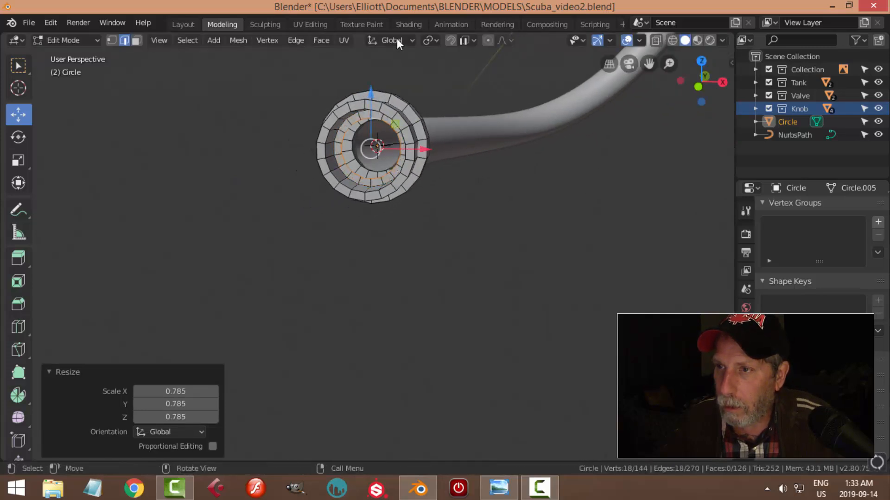
- Close the innermost loop inside the neck with Grid Fill
click(322, 41)
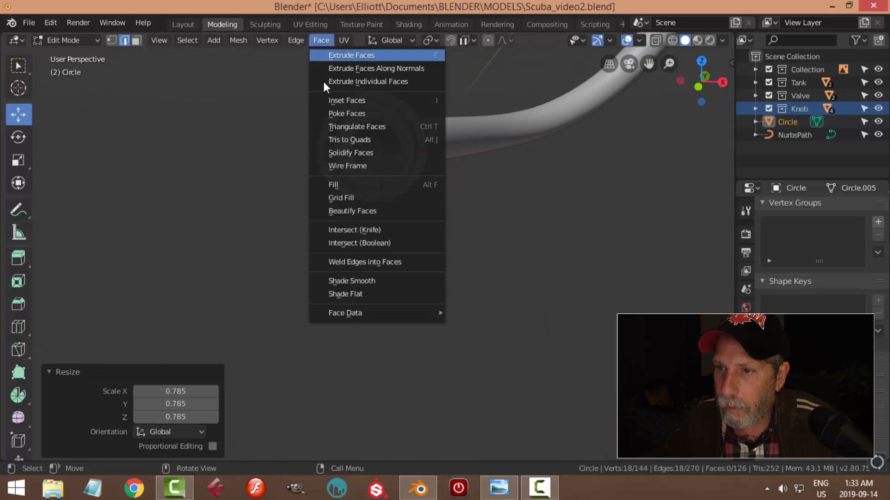
click(349, 195)
key(alt+a)
- Bevel the selected rim loops of the collar and neck with two segments and about 0.004 m width
middle_drag(489, 171, 383, 197)
scroll(383, 196, up, 2)
alt+click(327, 132)
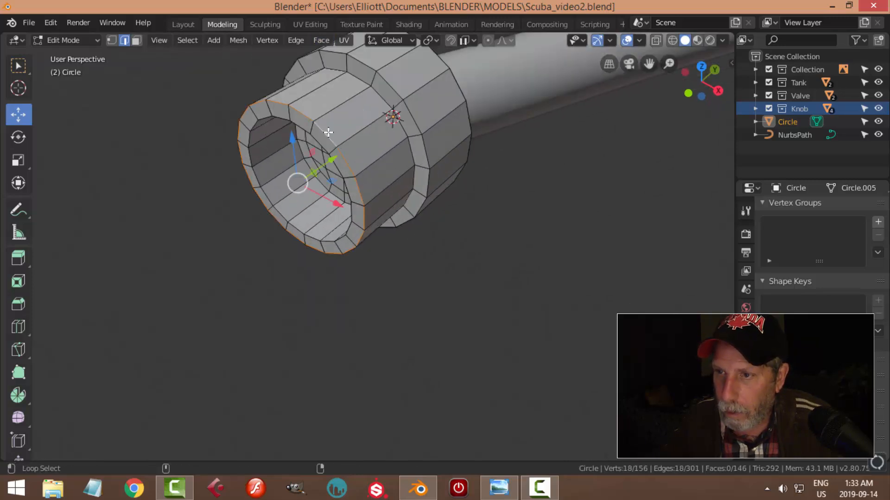
alt+shift+click(385, 79)
middle_drag(501, 103, 464, 104)
key(ctrl+b)
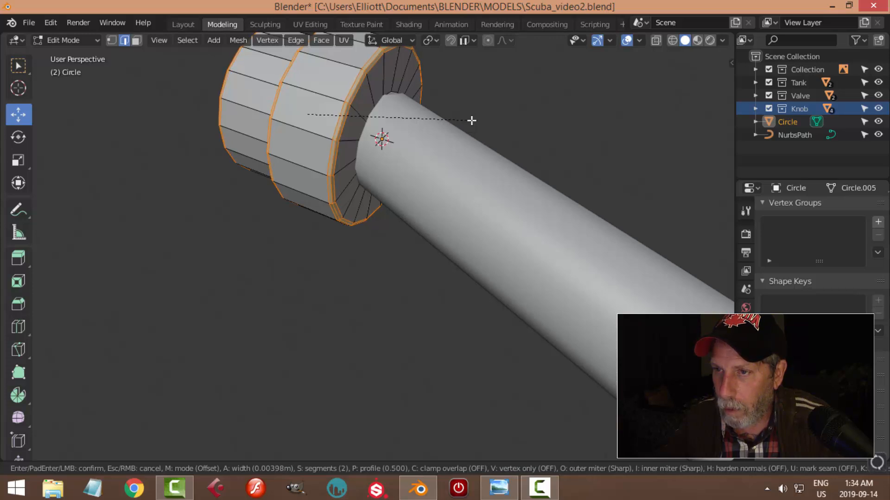
click(469, 120)
- Add one loop cut to the collar's face around the hose, slid to a factor of -0.730
middle_drag(409, 111, 414, 93)
key(ctrl+r)
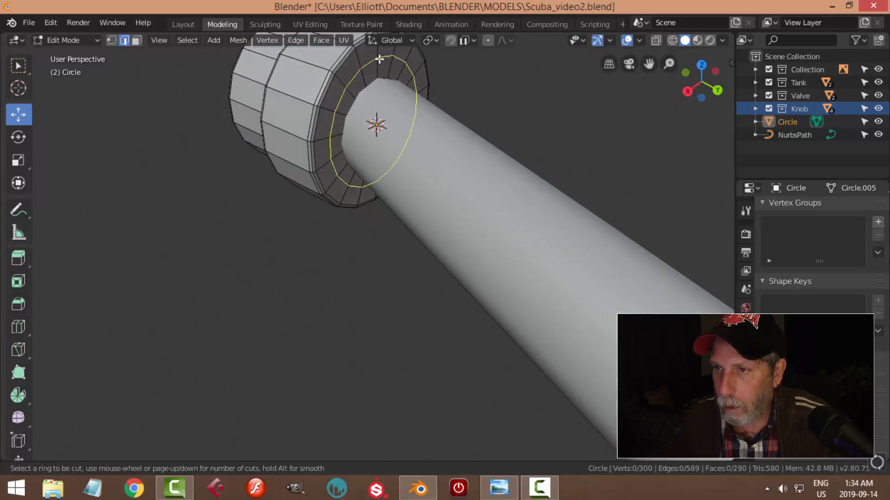
click(382, 65)
click(389, 76)
key(ctrl+r)
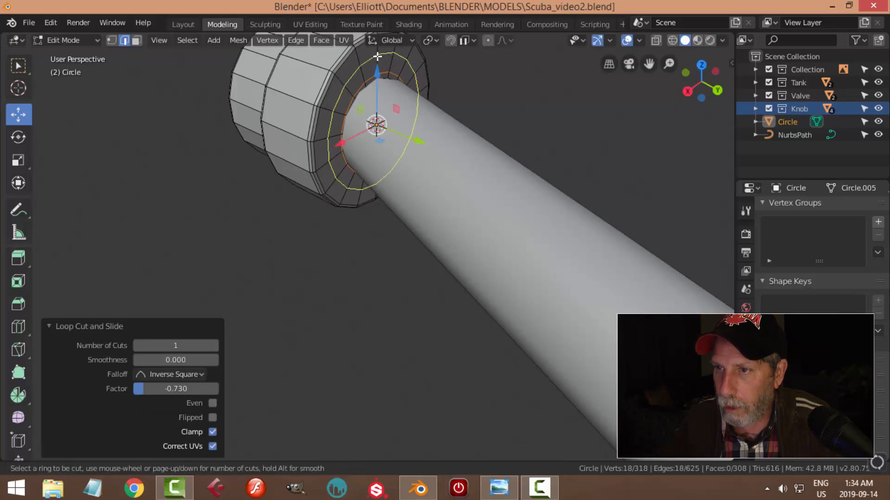
key(Escape)
middle_drag(376, 101, 511, 121)
- Add two supporting loop cuts where the collar steps down to the neck, one at factor -0.483 and one at about 0.74
key(ctrl+r)
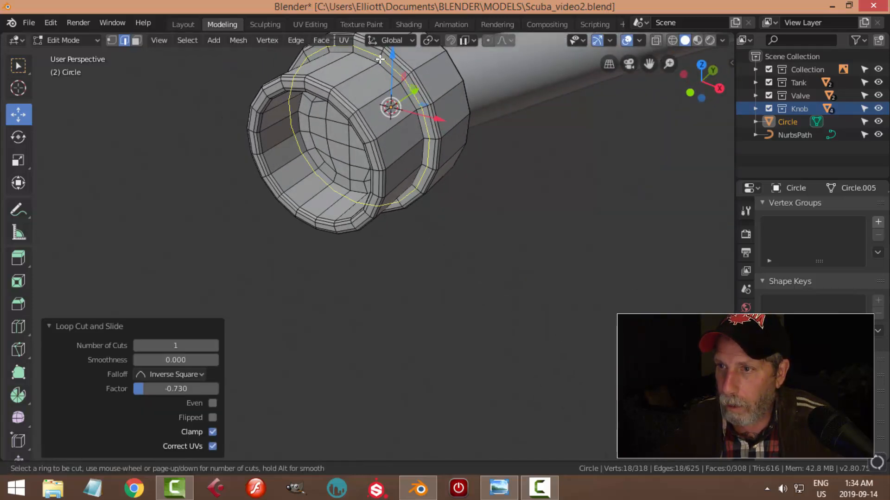
click(380, 60)
click(381, 61)
key(ctrl+r)
click(373, 63)
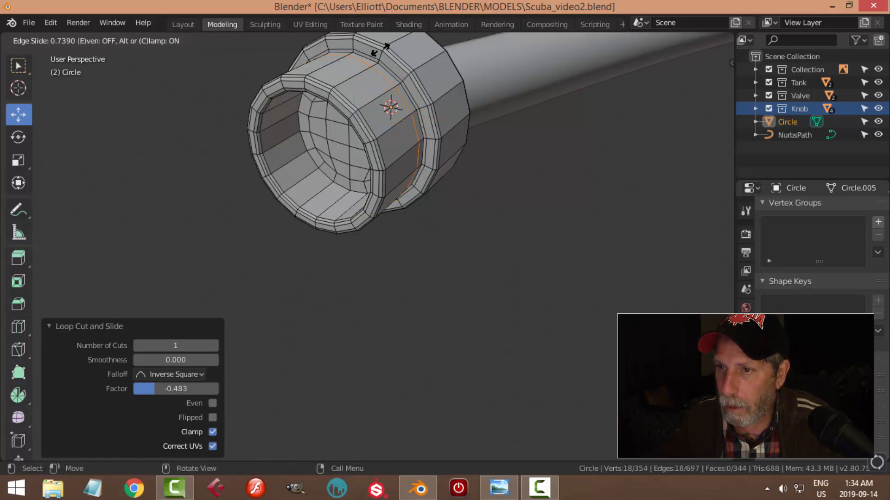
click(380, 48)
- Add a level 2 Subdivision Surface to the fitting in Object Mode and shade it smooth
key(Tab)
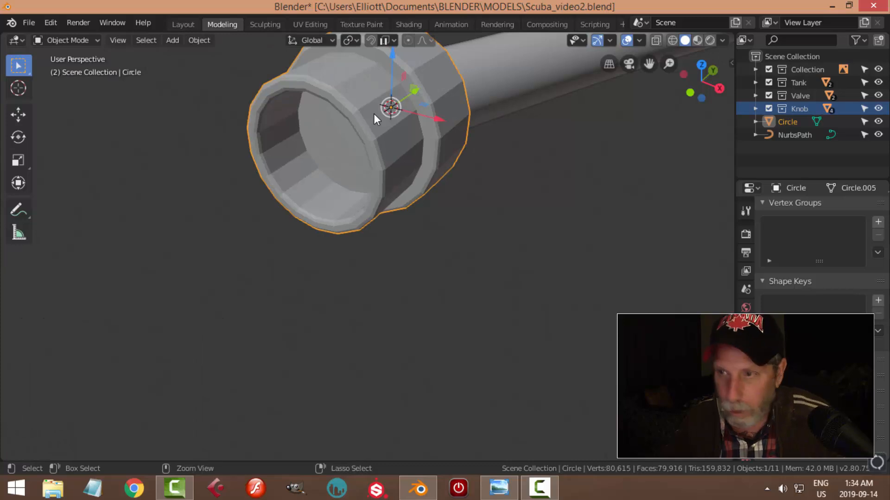
key(ctrl+2)
right_click(330, 82)
click(330, 83)
click(482, 160)
- Move the neck's edge loop beside the collar 0.00726 m along Y
middle_drag(483, 160, 421, 209)
key(Tab)
key(alt+a)
alt+click(395, 200)
drag(381, 188, 382, 180)
- Add three evenly spaced loop cuts around the neck and bevel them with two segments and 0.00565 m width
key(ctrl+r)
scroll(385, 227, up, 1)
scroll(385, 226, up, 1)
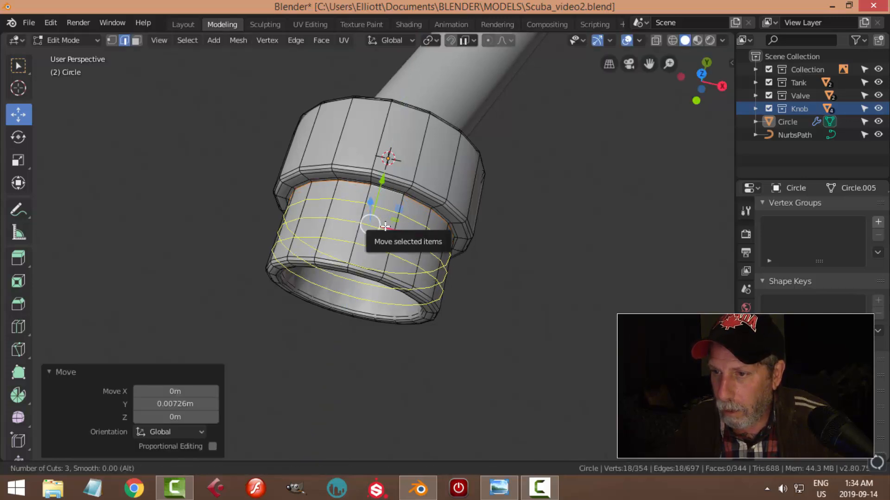
click(387, 224)
right_click(480, 252)
middle_drag(481, 252, 453, 222)
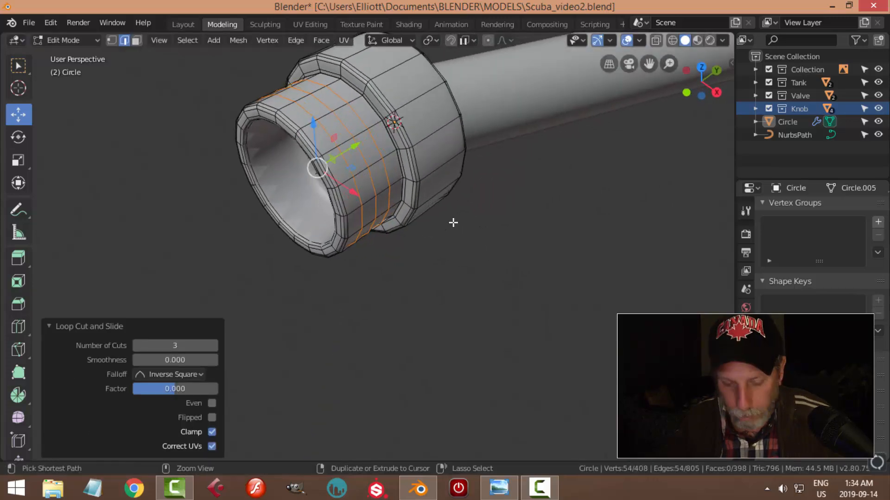
key(ctrl+b)
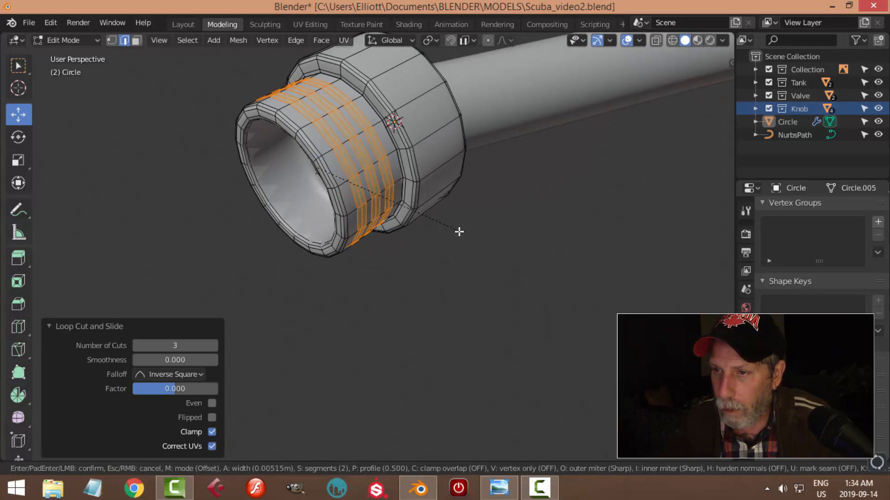
click(459, 232)
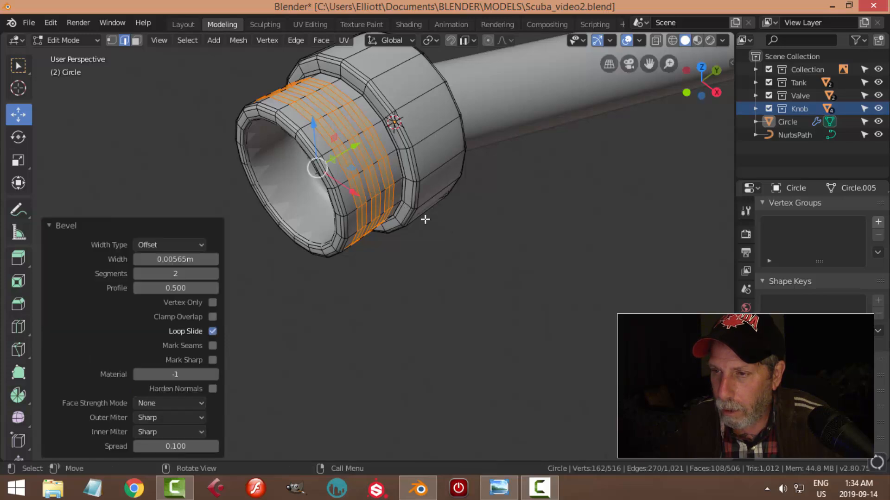
- Scale the middle loop of each of the three bevelled bands outward by about 1.126, excluding Y, to form threads
scroll(389, 210, up, 2)
key(alt+a)
alt+click(356, 140)
alt+shift+click(377, 119)
alt+shift+click(403, 103)
middle_drag(441, 173, 476, 193)
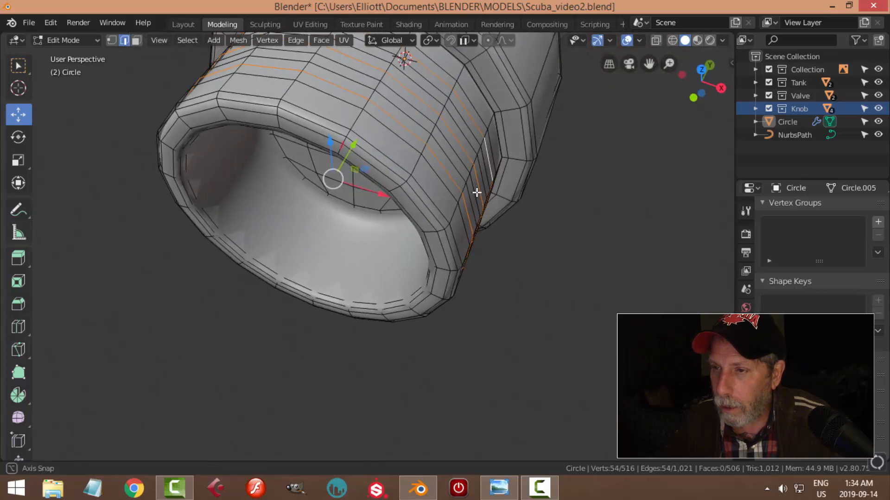
key(s)
key(shift+y)
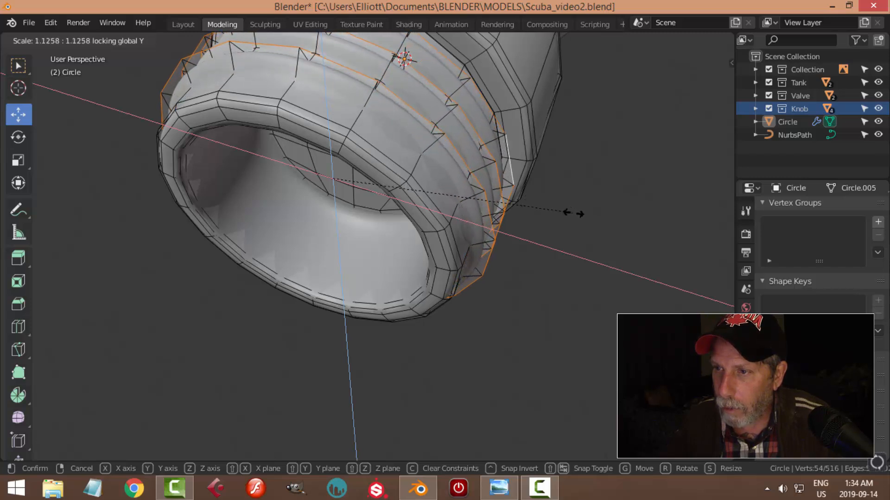
click(572, 211)
middle_drag(594, 210, 492, 216)
key(Tab)
- Rotate the whole threaded fitting -24.4° about the Z axis in top view to line it up with the hose
scroll(435, 218, down, 4)
middle_drag(435, 219, 320, 275)
scroll(440, 221, down, 4)
middle_drag(394, 243, 453, 279)
scroll(374, 259, up, 3)
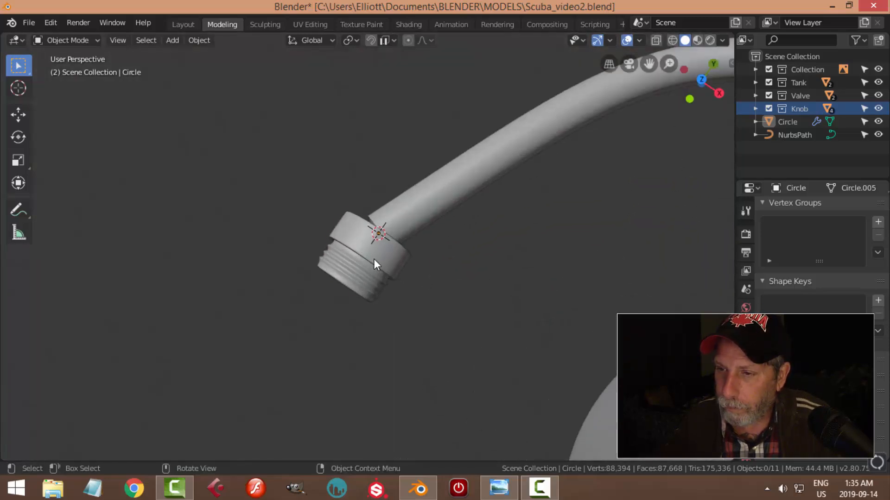
key(KP_7)
scroll(441, 247, up, 4)
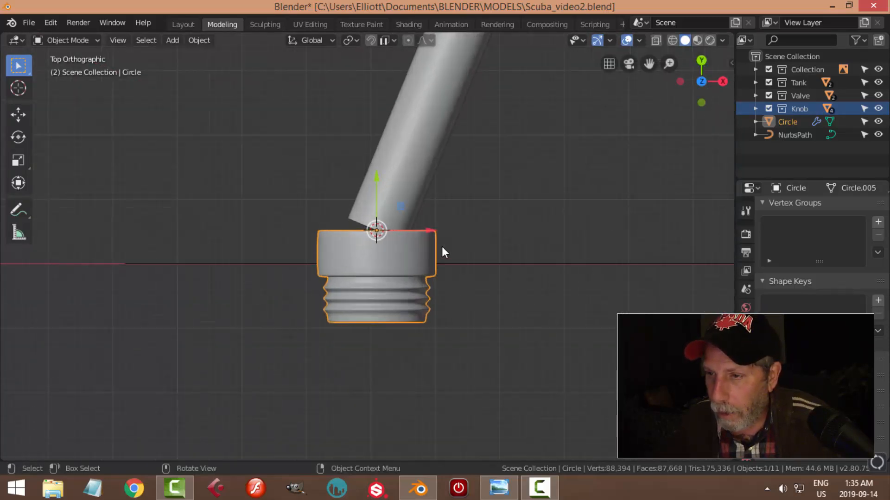
scroll(442, 247, up, 1)
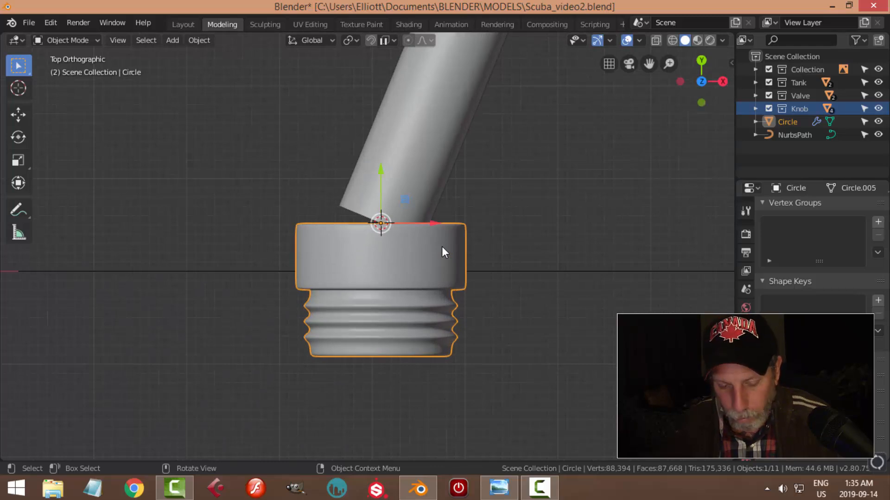
key(r)
key(z)
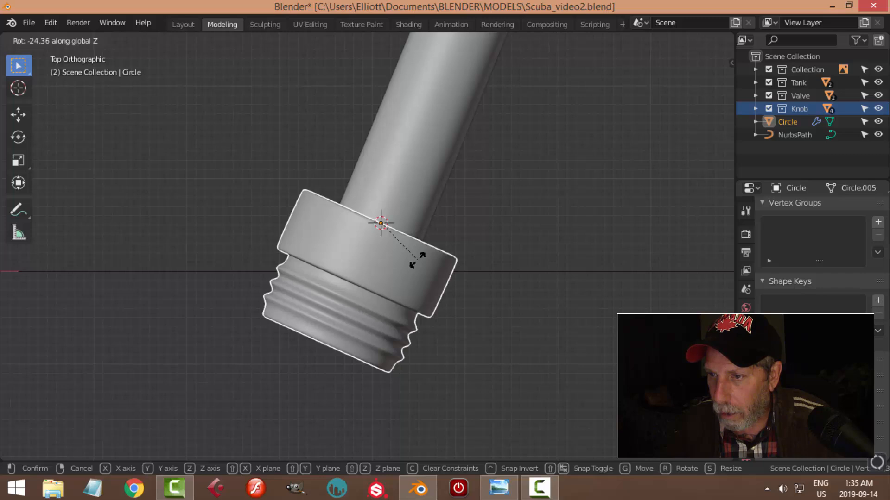
click(417, 260)
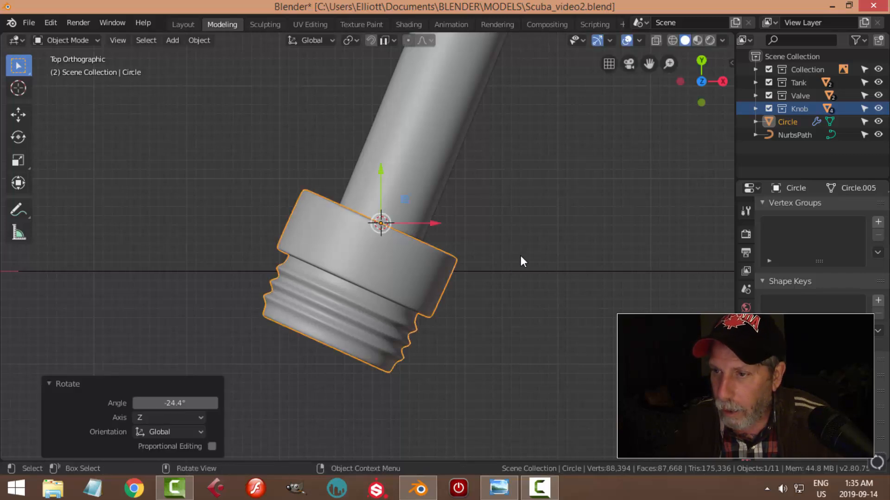
- Fine-tune the overall scale of the threaded fitting at the hose end and deselect it
middle_drag(524, 260, 475, 232)
key(s)
click(483, 223)
click(484, 222)
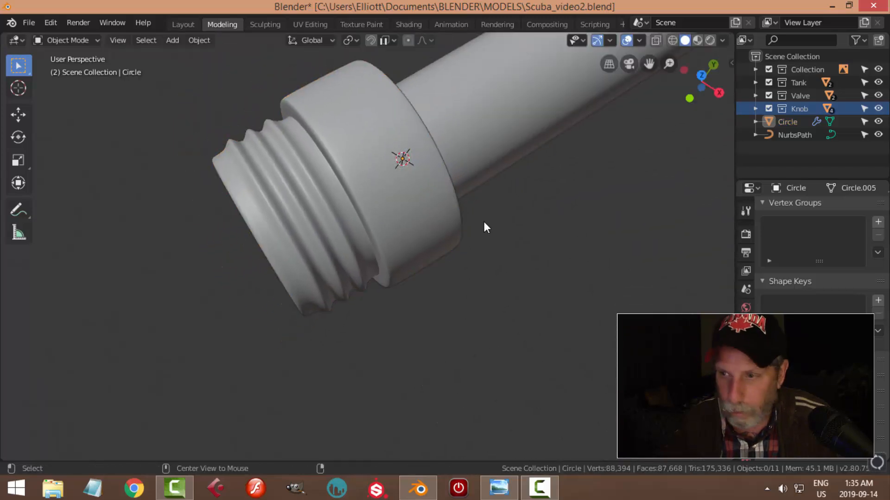
- Select the small bolt on the upper hose's sleeve and adjust its scale
scroll(480, 229, down, 5)
scroll(478, 227, down, 8)
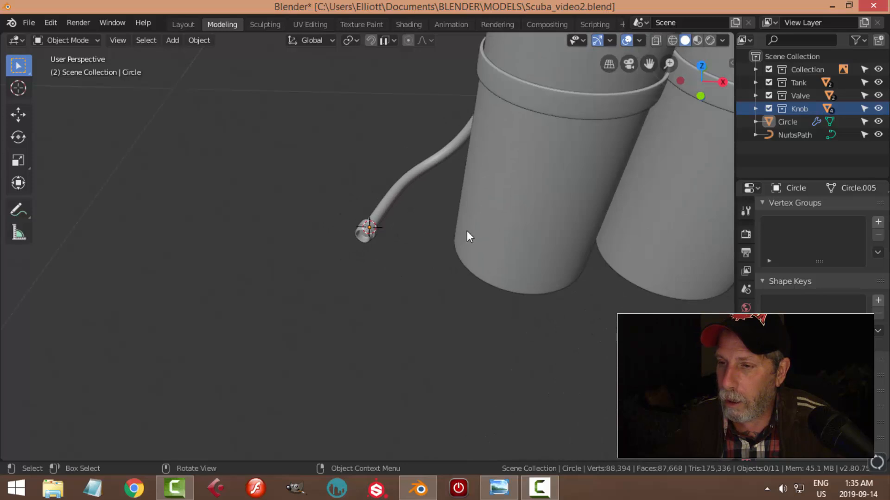
middle_drag(360, 340, 460, 264)
scroll(460, 264, up, 5)
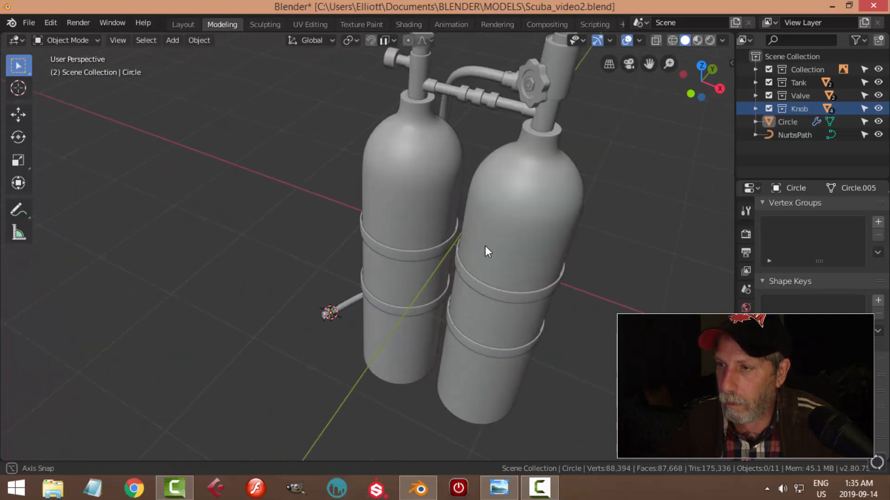
middle_drag(559, 222, 538, 248)
middle_drag(537, 189, 381, 249)
scroll(454, 174, up, 3)
scroll(350, 241, up, 3)
click(304, 220)
key(KP_Decimal)
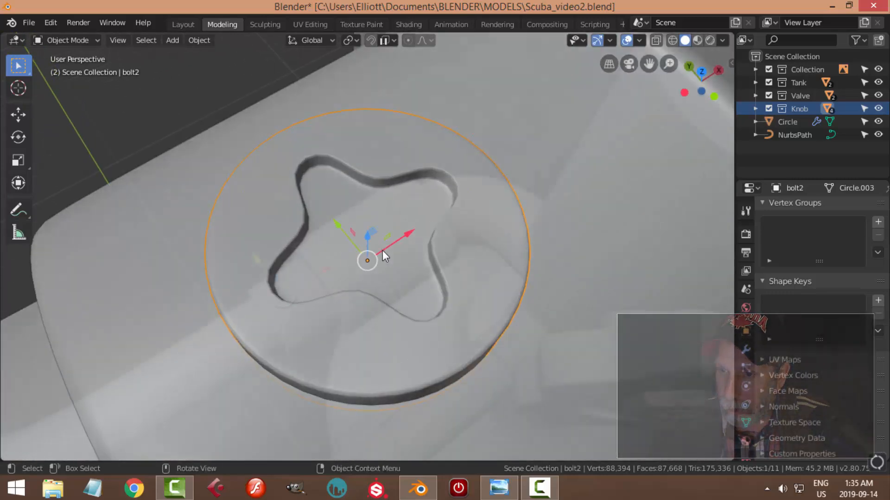
scroll(382, 249, down, 6)
key(s)
click(414, 282)
- Duplicate the bolt onto the crossbar's end sleeve beneath the knob, and rotate the copy to fit the surface
middle_drag(413, 282, 377, 216)
scroll(422, 245, down, 5)
middle_drag(451, 282, 400, 270)
key(ctrl+s)
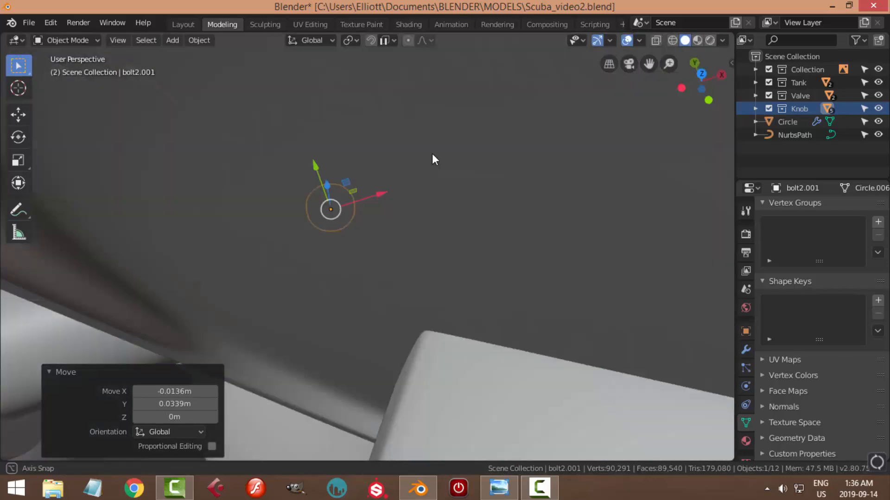
middle_drag(431, 155, 316, 206)
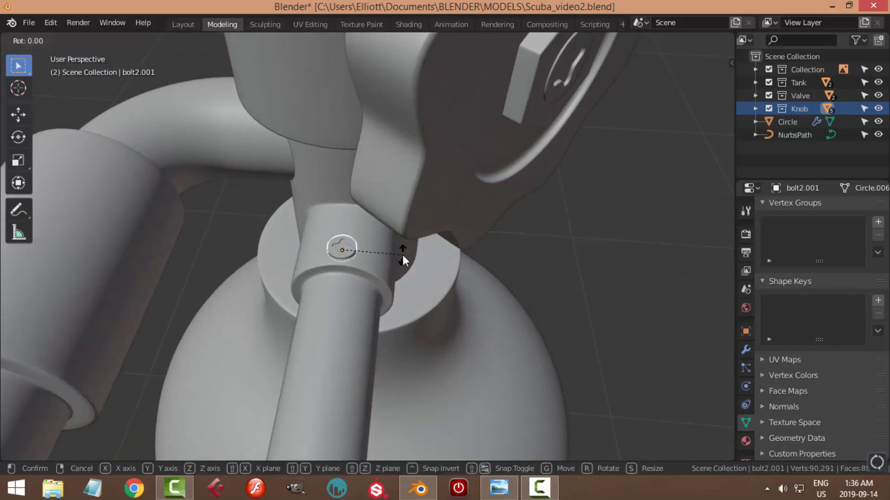
middle_drag(401, 254, 361, 270)
click(439, 257)
middle_drag(438, 259, 423, 270)
- Duplicate the crossbar bolt and move the copy about -0.819 m along X onto the sleeve at the opposite end
key(shift+d)
right_click(423, 270)
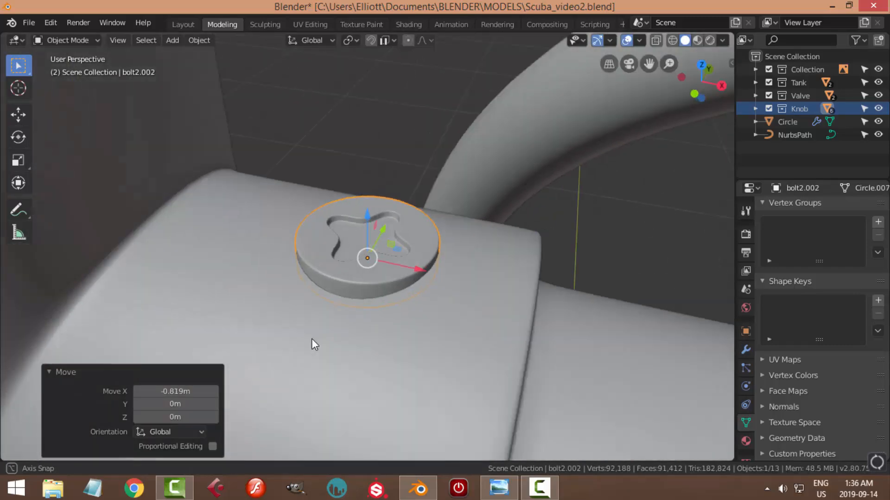
key(g)
click(457, 304)
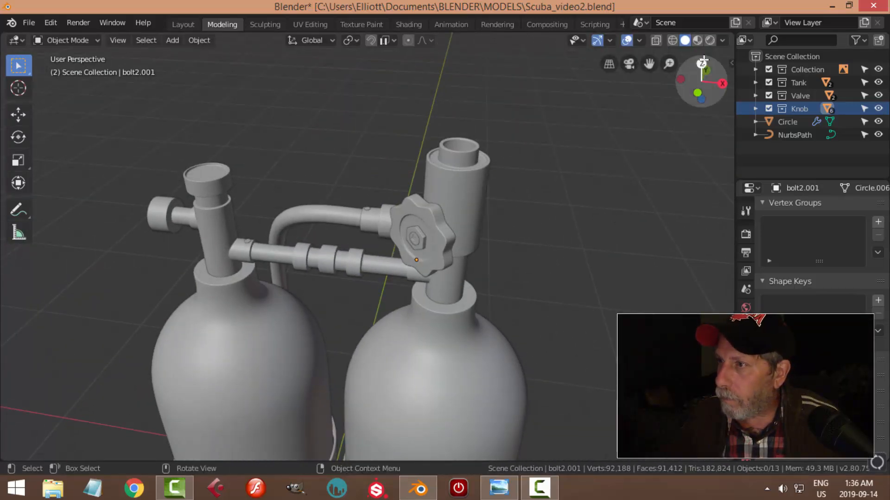
- Open the viewport shading options, and reset the 3D cursor to the world origin with the whole model framed
click(723, 41)
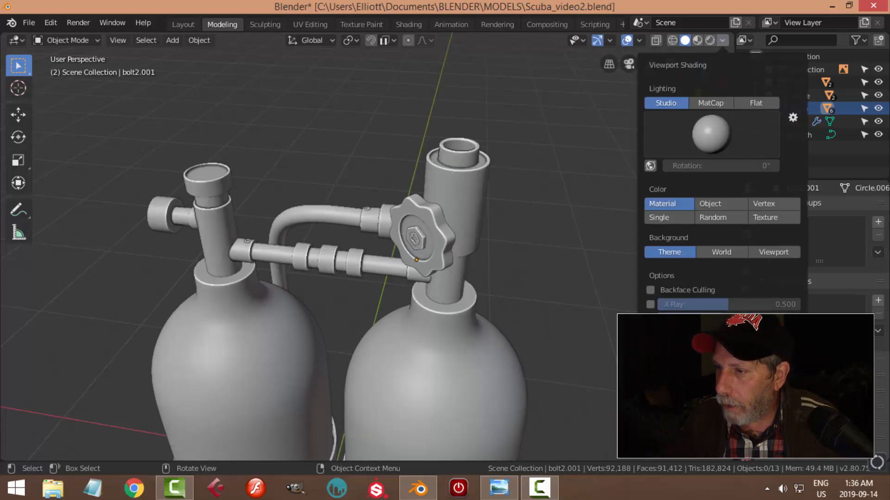
middle_drag(498, 251, 407, 139)
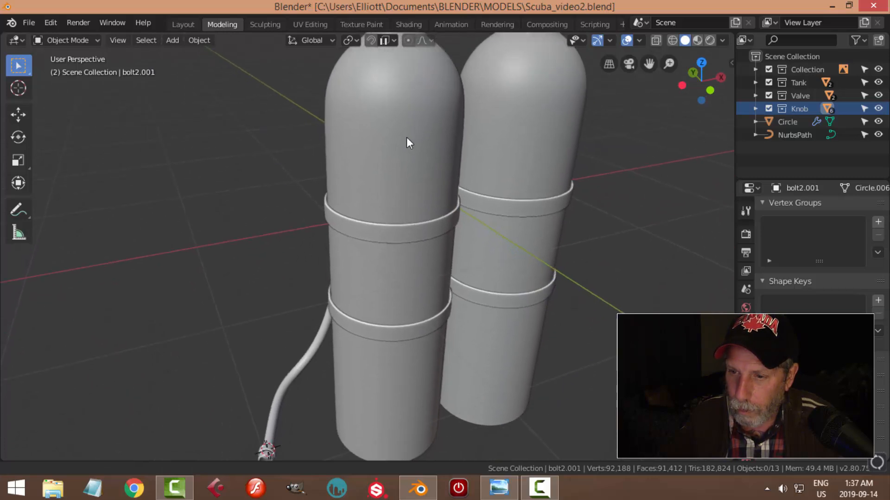
scroll(405, 198, down, 3)
middle_drag(405, 198, 430, 225)
key(shift+c)
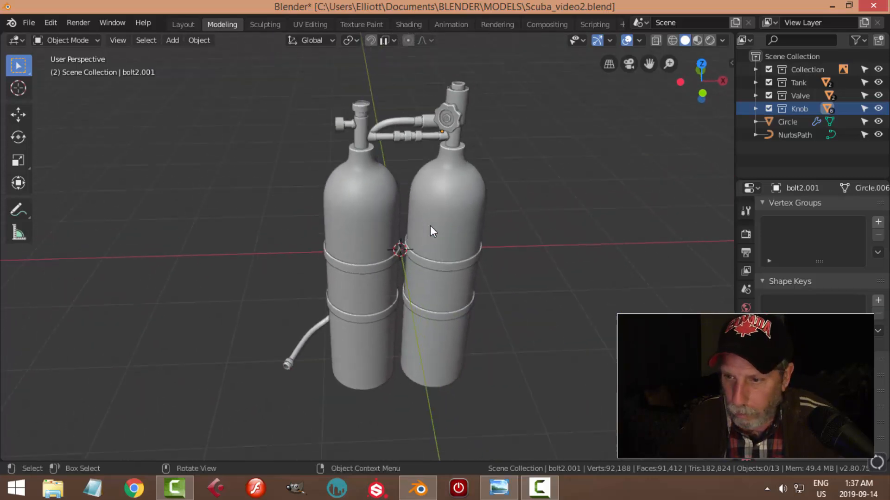
- Move the bolt on the upper hose's sleeve about 0.015 m along X to center it on the sleeve
middle_drag(487, 284, 482, 344)
scroll(470, 272, up, 5)
scroll(440, 290, up, 4)
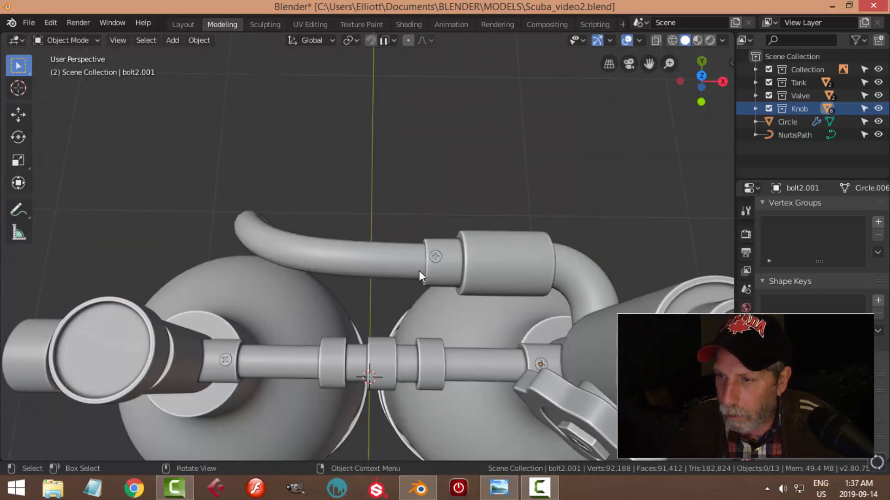
click(439, 257)
key(g)
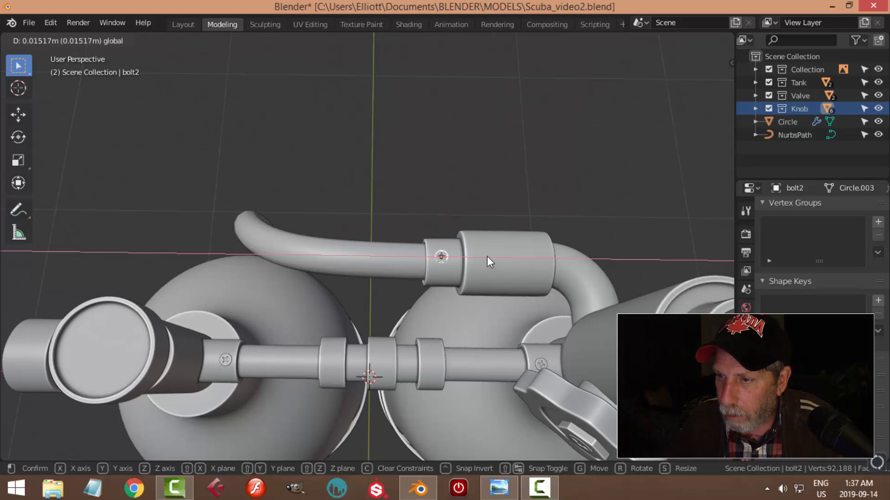
click(488, 257)
scroll(314, 348, down, 3)
- Shift the bolt on the crossbar sleeve at the short capped valve slightly along X toward the crossbar's middle
middle_drag(314, 347, 341, 293)
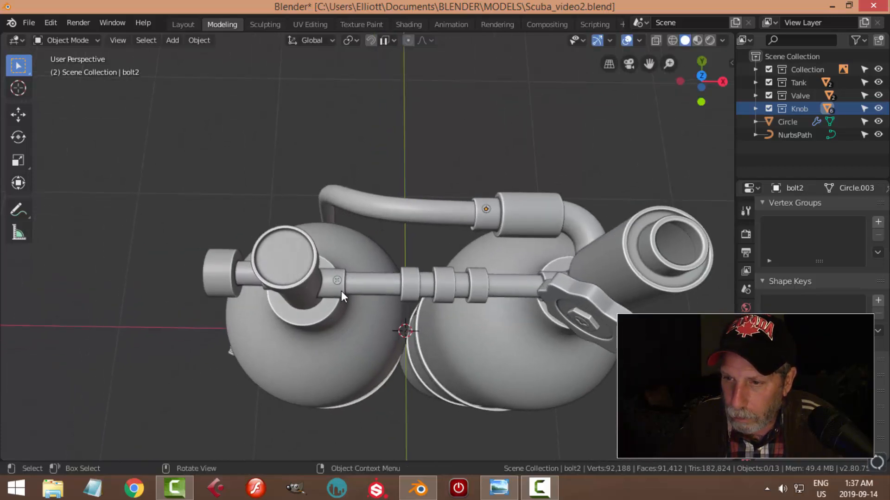
click(338, 280)
drag(371, 283, 385, 281)
middle_drag(445, 299, 351, 247)
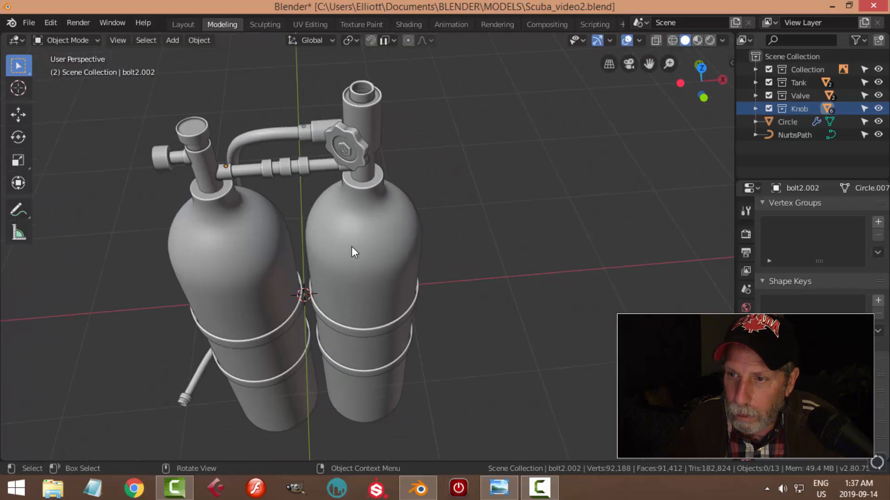
middle_drag(403, 272, 444, 260)
middle_drag(443, 219, 465, 252)
scroll(456, 238, down, 2)
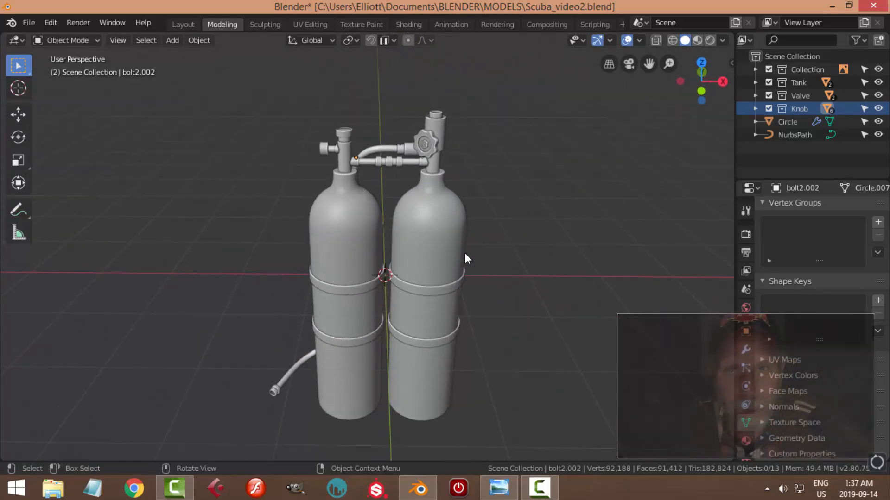